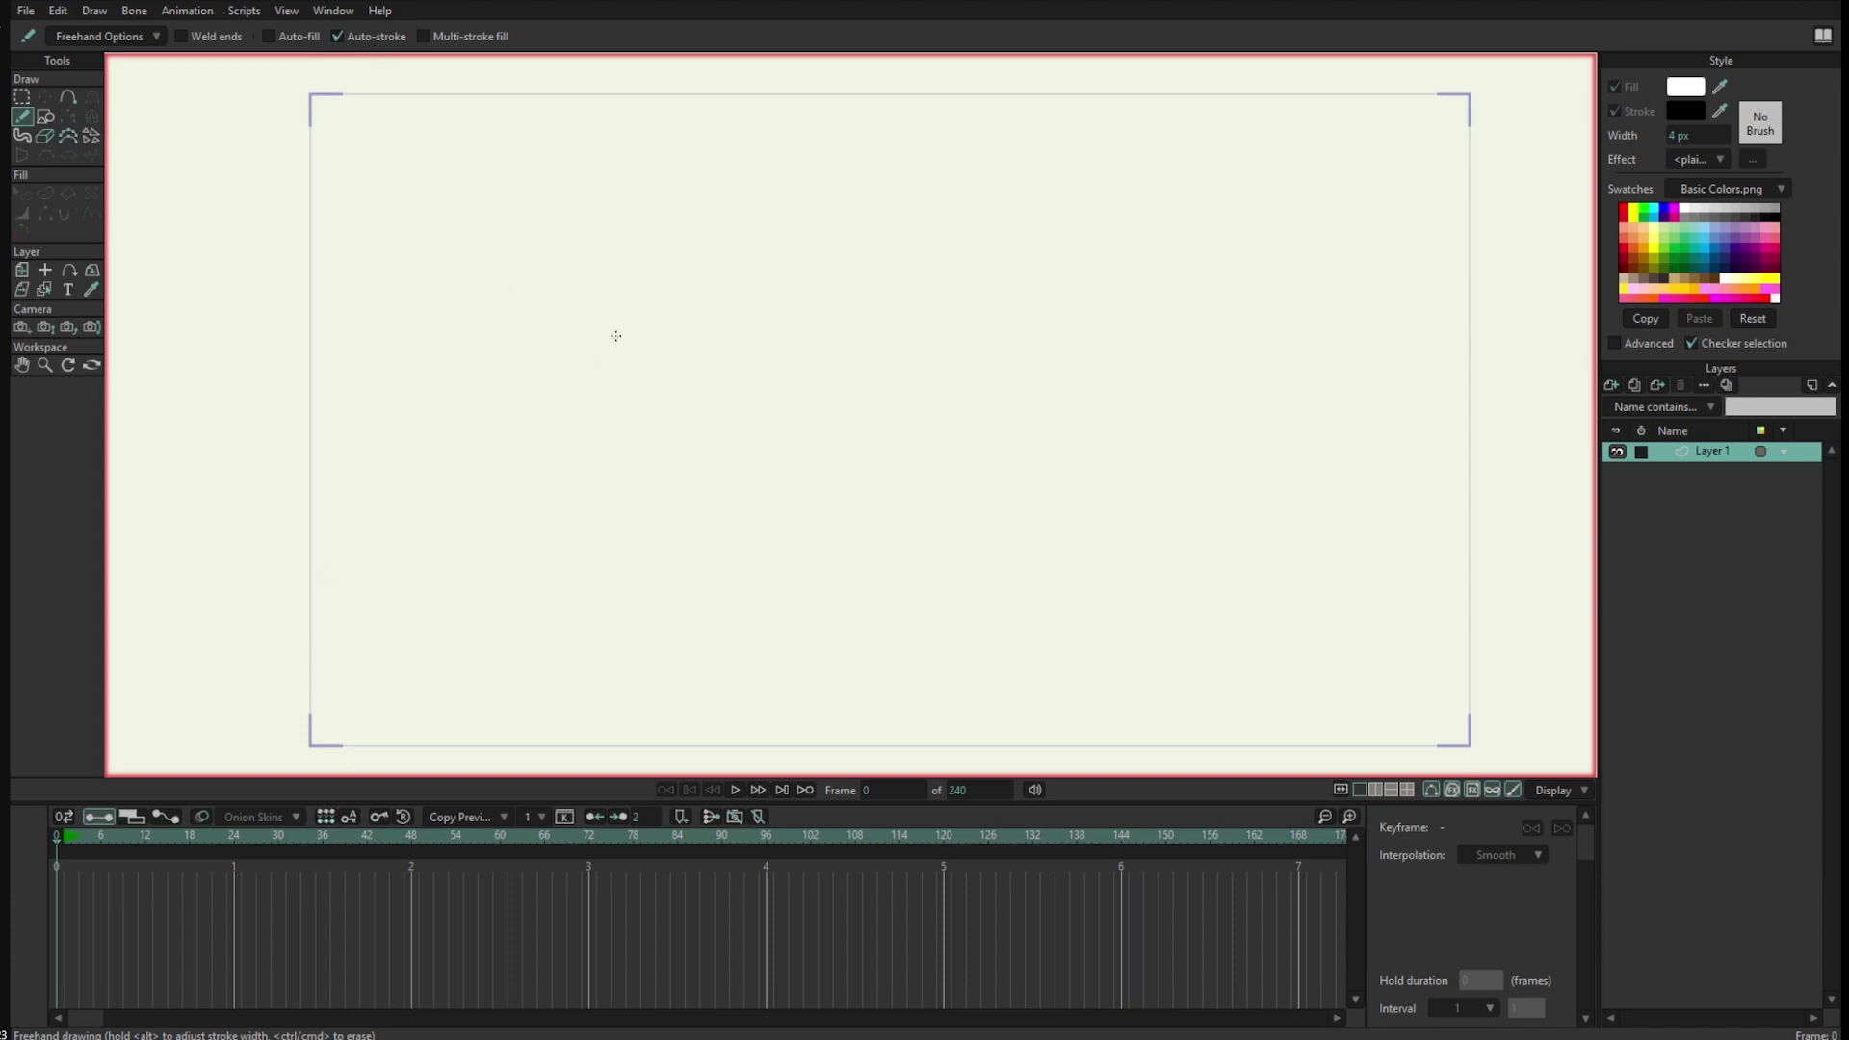
# Draw a plain black looping freehand stroke 14.8 px wide across the upper part of the canvas
pyautogui.click(616, 335)
pyautogui.moveTo(629, 334)
pyautogui.mouseDown()
pyautogui.moveTo(656, 332)
pyautogui.moveTo(624, 334)
pyautogui.mouseUp()
pyautogui.moveTo(458, 355)
pyautogui.mouseDown()
pyautogui.moveTo(461, 323)
pyautogui.moveTo(796, 383)
pyautogui.moveTo(937, 322)
pyautogui.moveTo(1266, 308)
pyautogui.mouseUp()
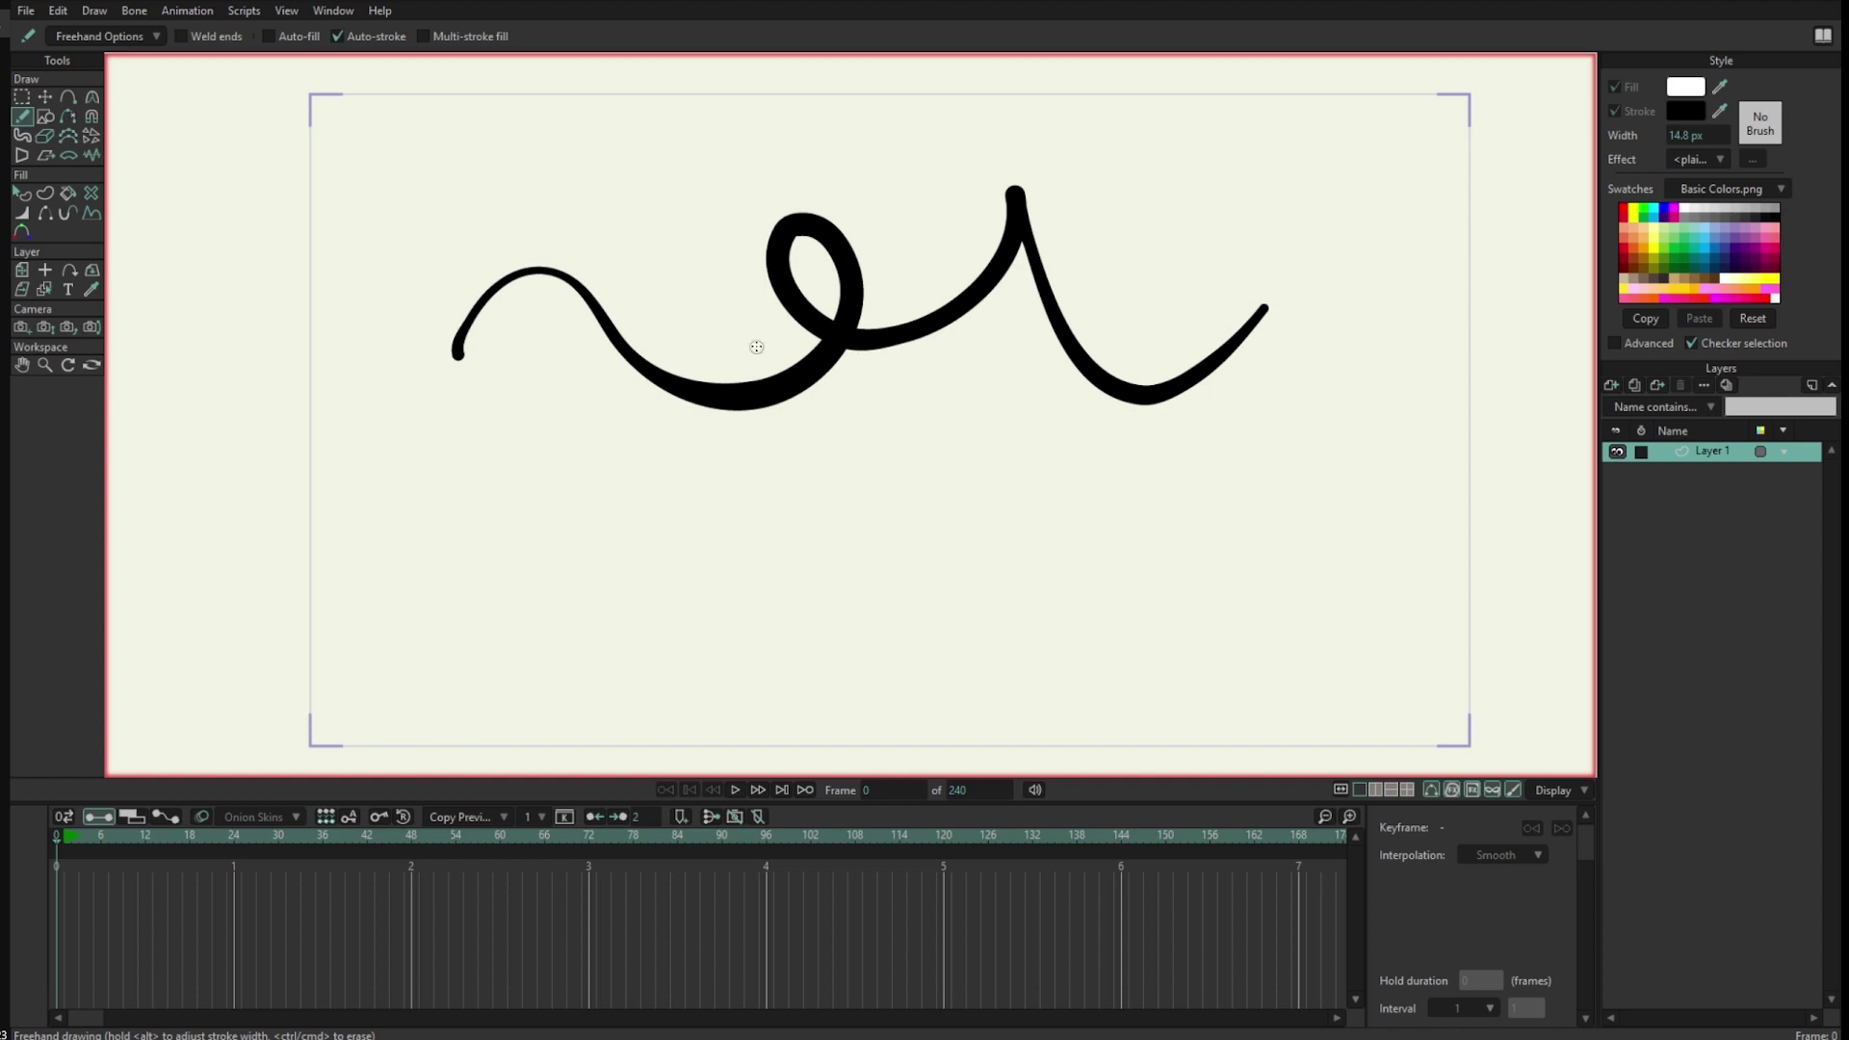
# Show the advanced style options, set Style 1 to Wet Ink, and draw two wavy horizontal strokes and one vertical stroke
pyautogui.click(1635, 341)
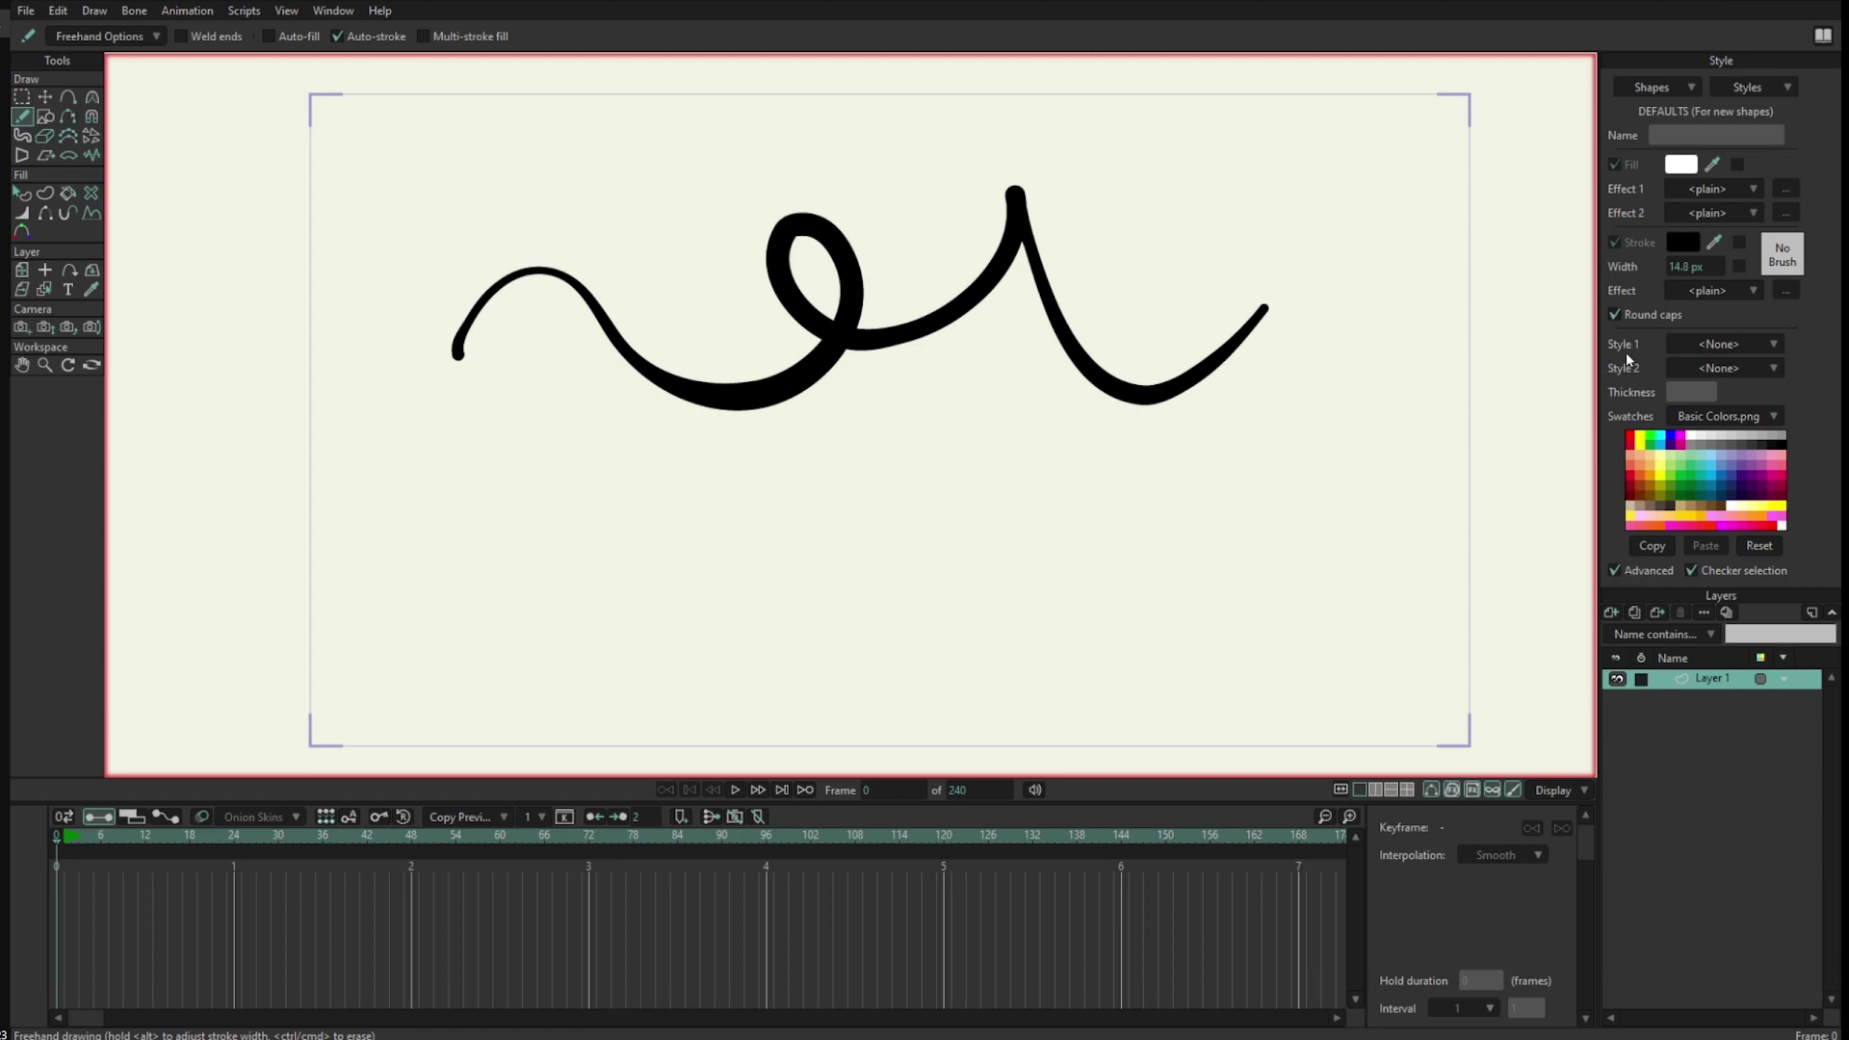
pyautogui.click(1721, 352)
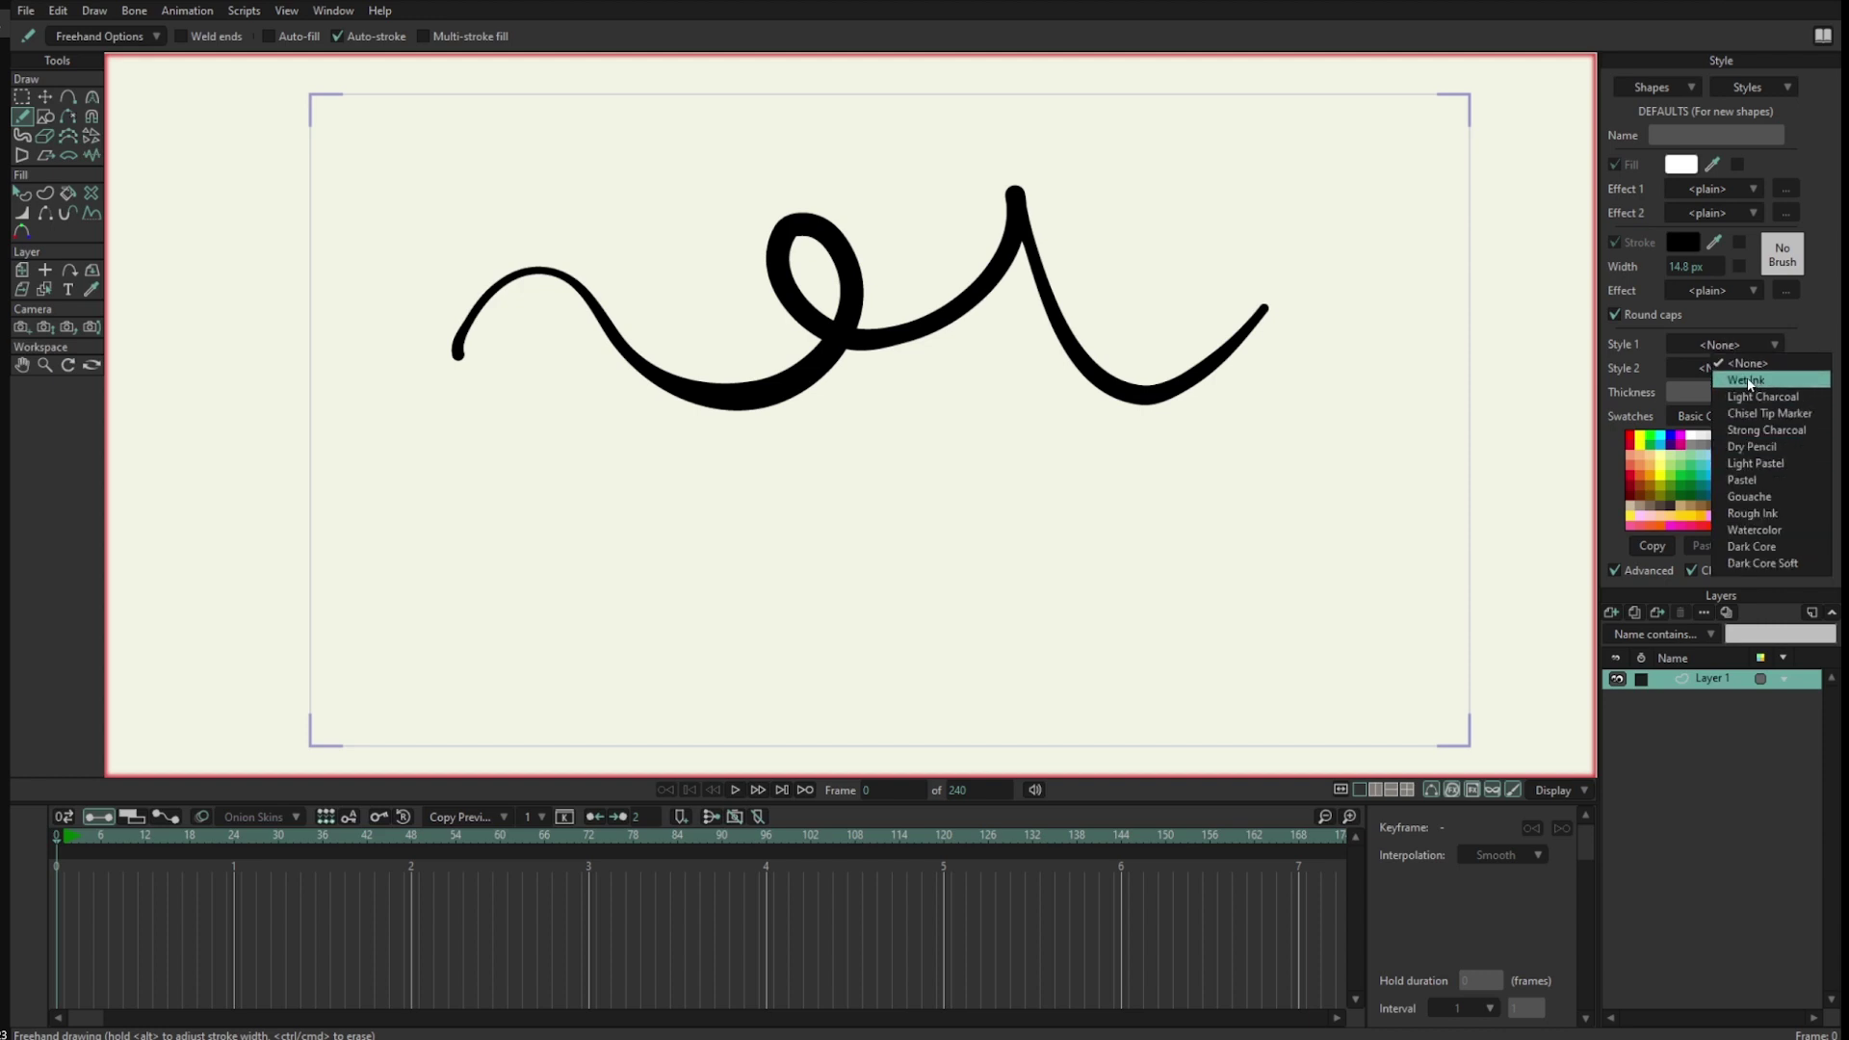
pyautogui.click(1748, 381)
pyautogui.moveTo(441, 525)
pyautogui.mouseDown()
pyautogui.moveTo(487, 495)
pyautogui.moveTo(1287, 473)
pyautogui.mouseUp()
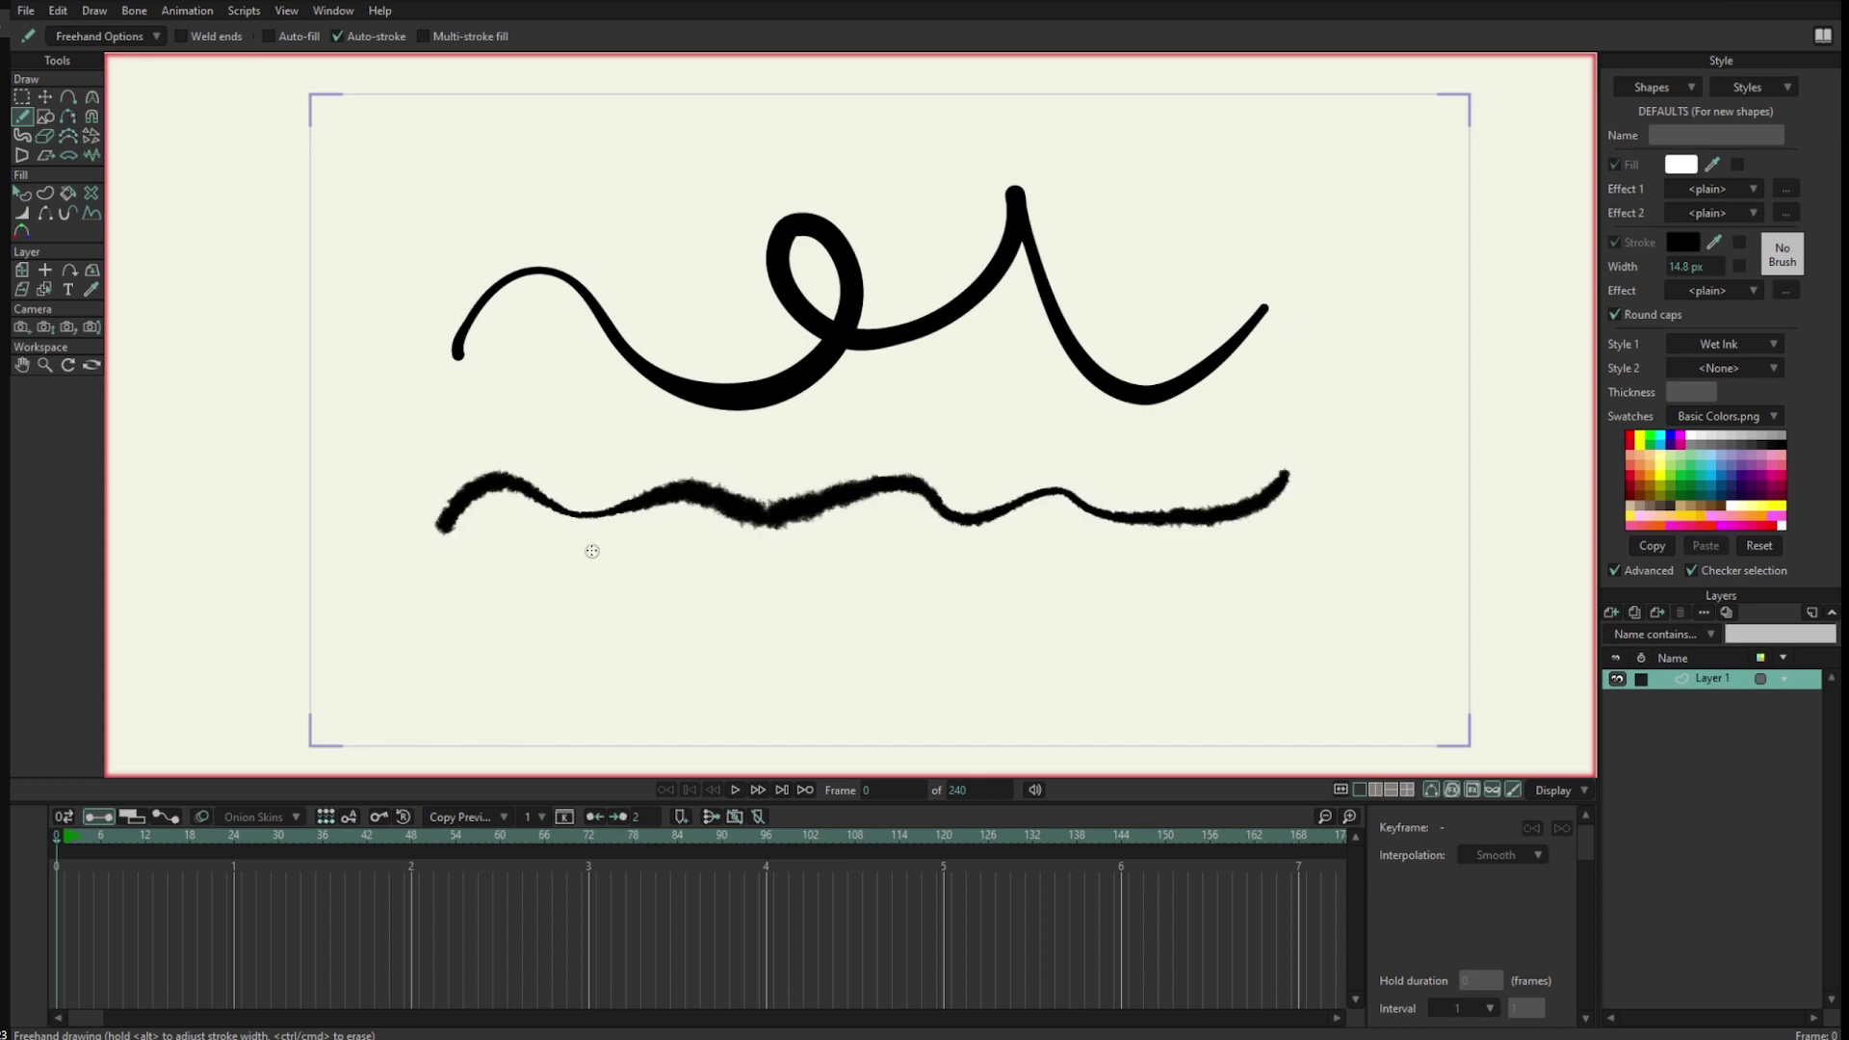
pyautogui.moveTo(547, 443); pyautogui.dragTo(925, 429)
pyautogui.moveTo(1321, 204); pyautogui.dragTo(1351, 496)
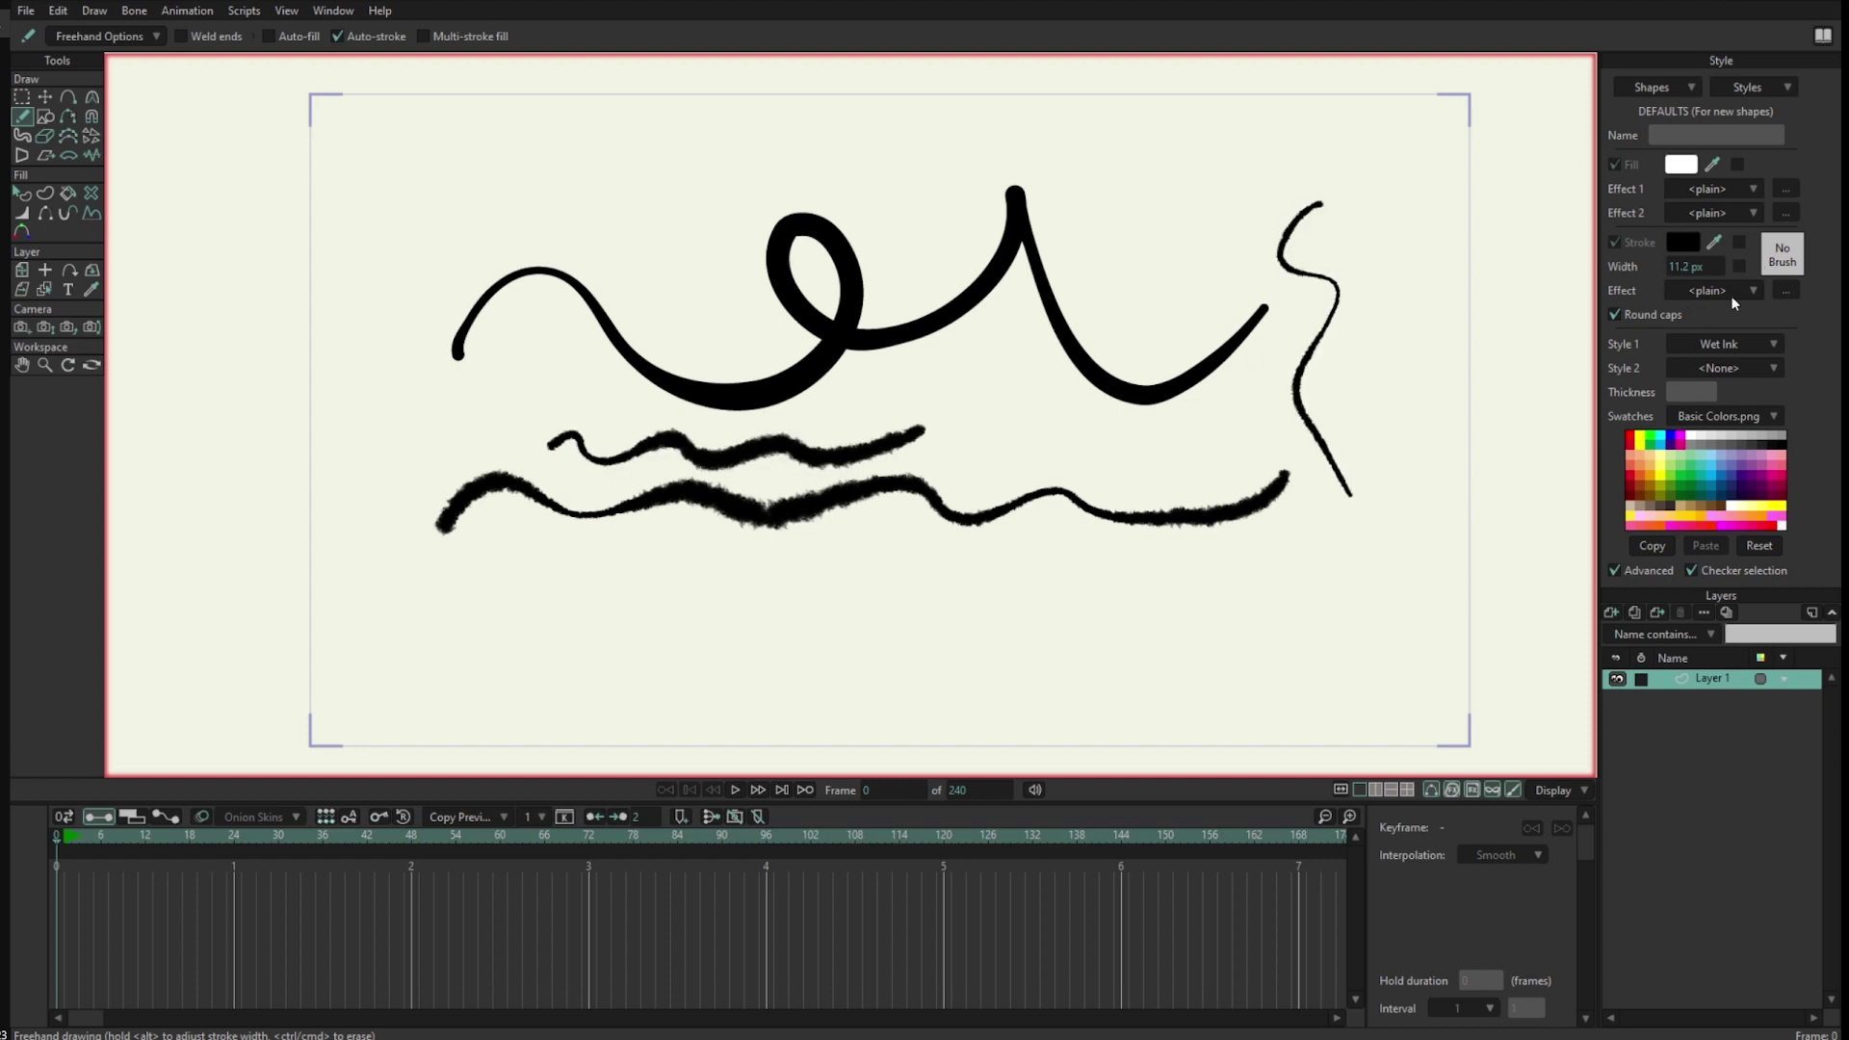
# Set Style 1 to Light Charcoal and draw several wavy strokes below, beside and above the existing lines
pyautogui.click(1729, 349)
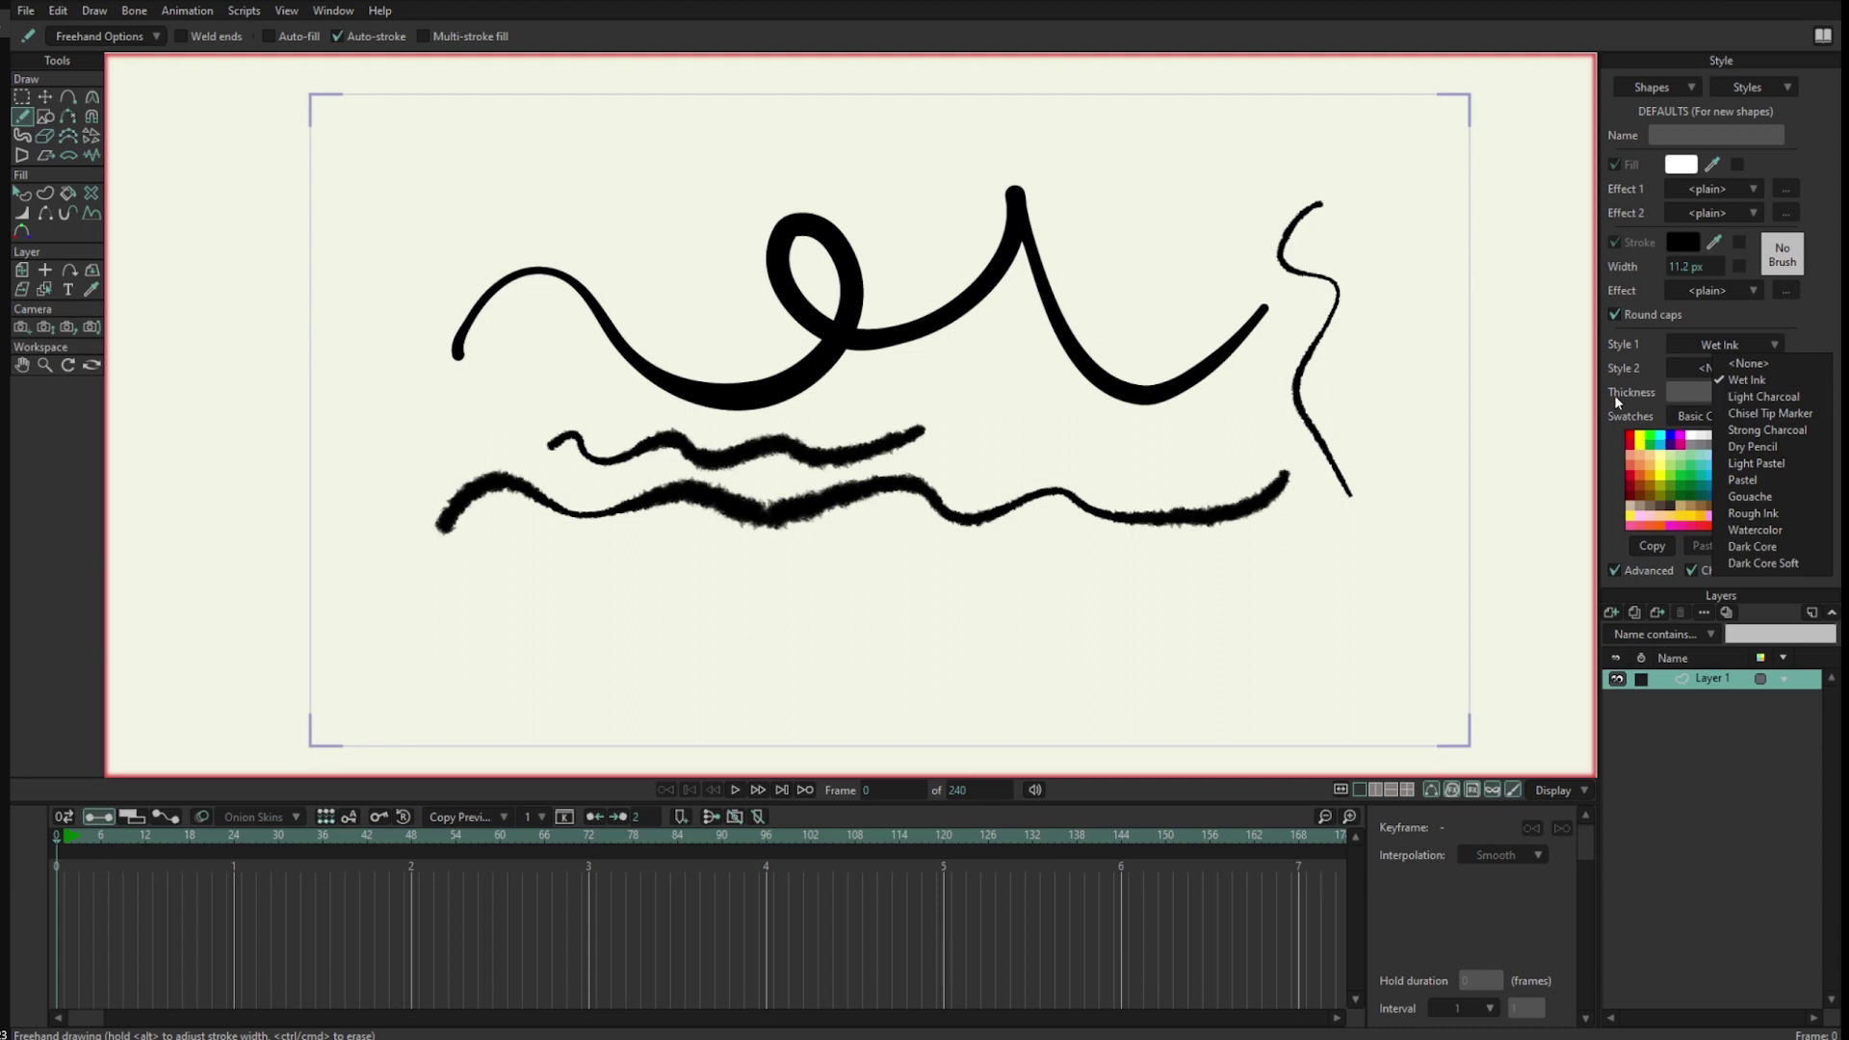
pyautogui.click(1743, 400)
pyautogui.moveTo(1004, 643); pyautogui.dragTo(1308, 592)
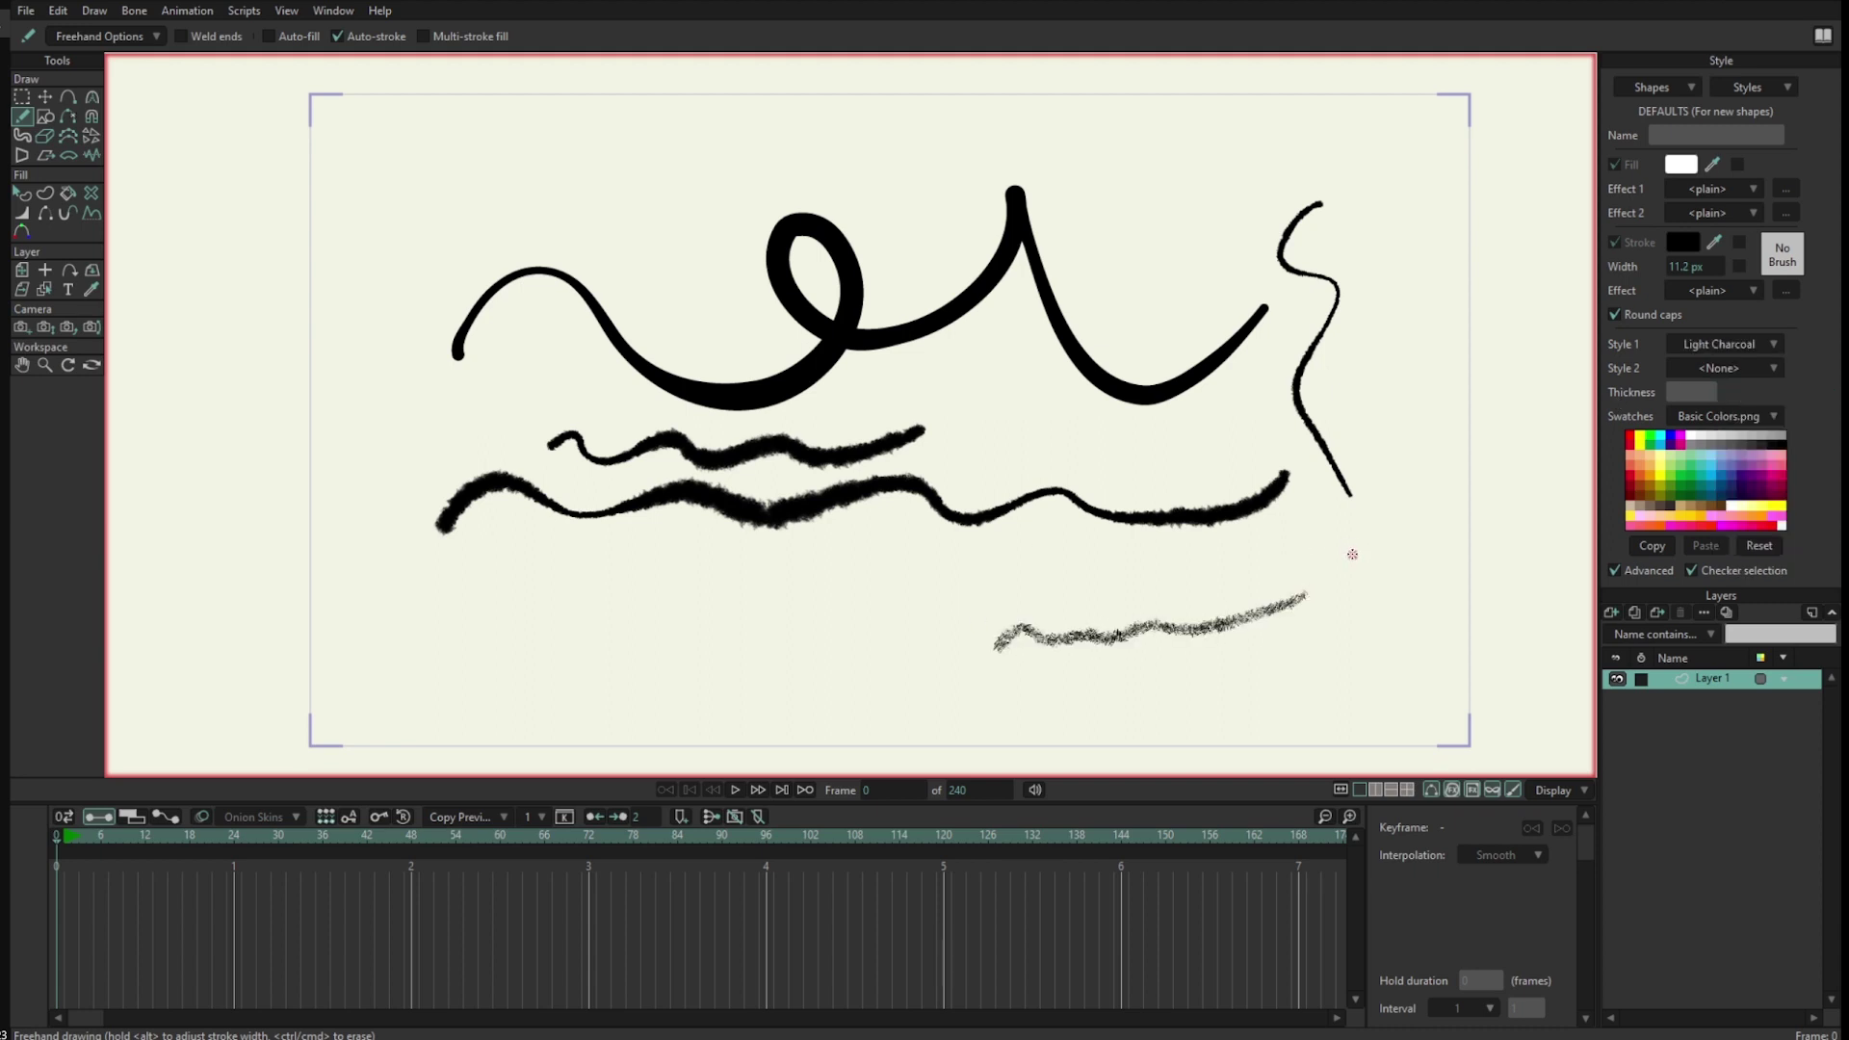
pyautogui.moveTo(1398, 262); pyautogui.dragTo(1390, 663)
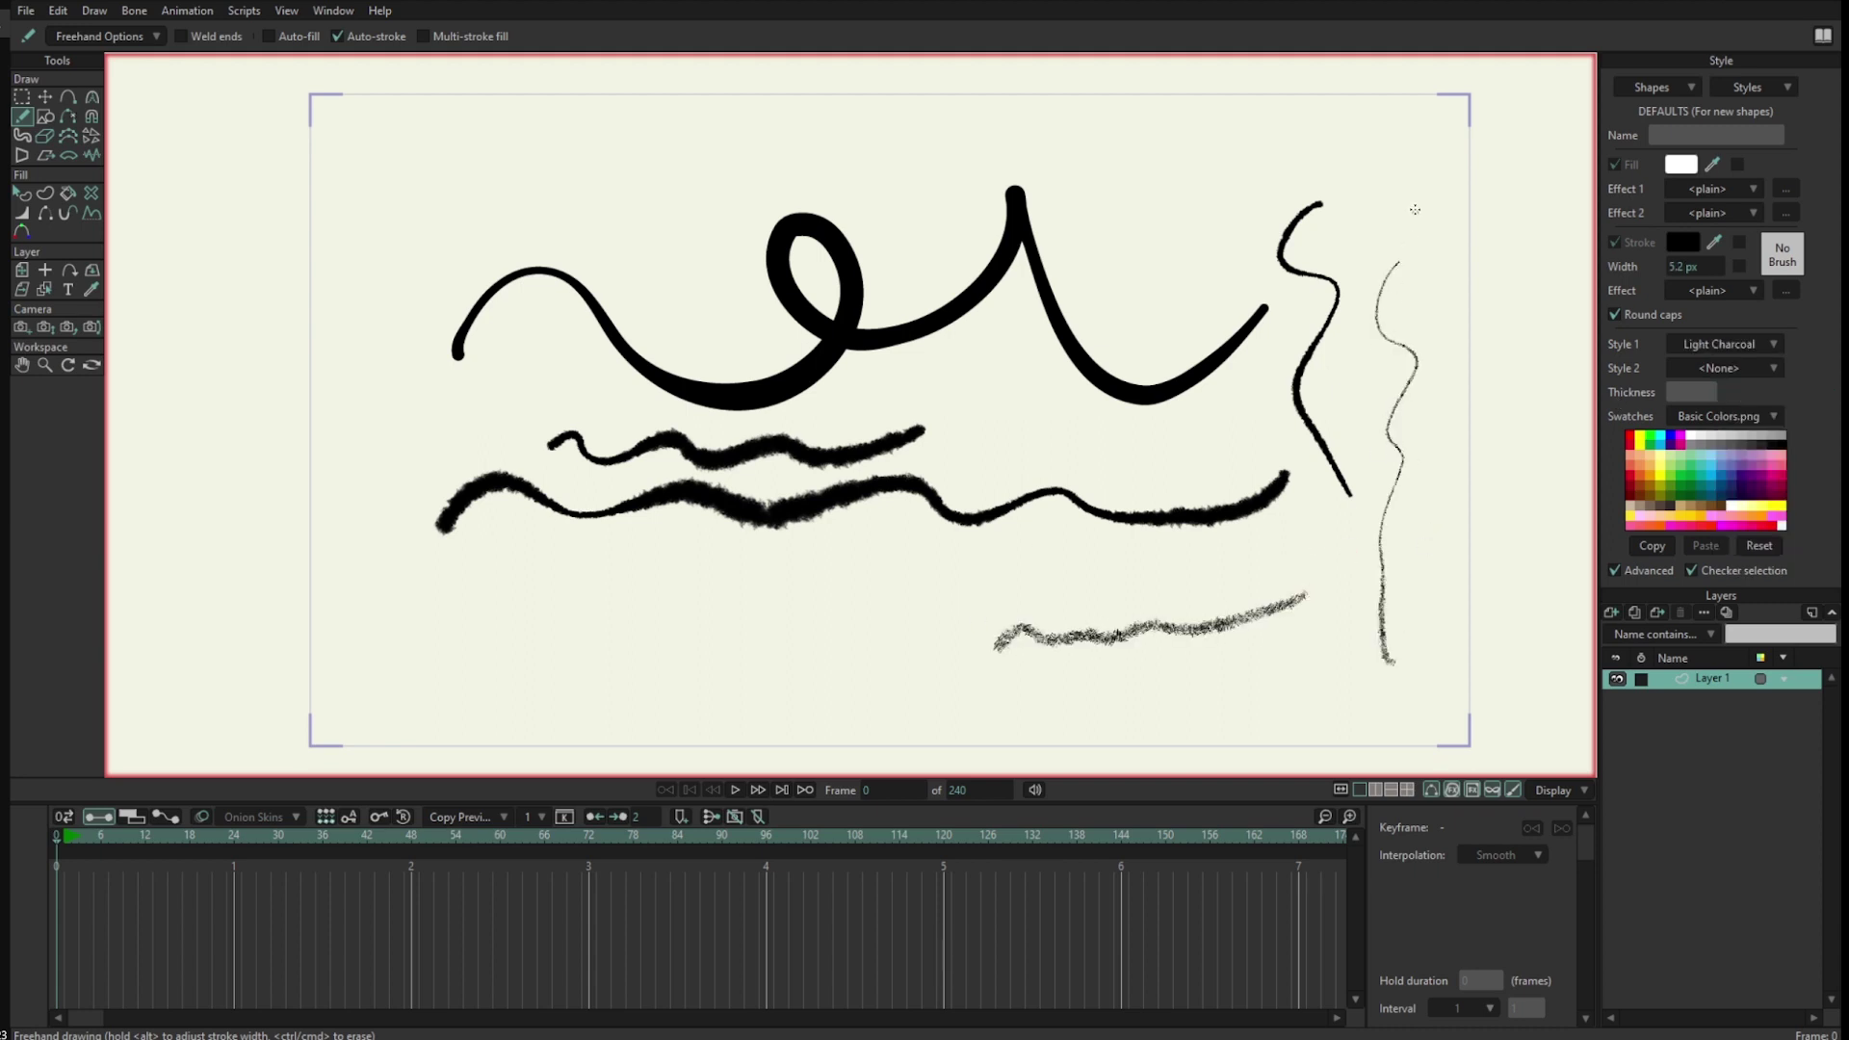
pyautogui.moveTo(1154, 163)
pyautogui.mouseDown()
pyautogui.moveTo(1148, 234)
pyautogui.moveTo(1206, 332)
pyautogui.mouseUp()
pyautogui.moveTo(912, 160)
pyautogui.mouseDown()
pyautogui.moveTo(903, 221)
pyautogui.moveTo(932, 276)
pyautogui.mouseUp()
# Reshape the vertical Wet Ink stroke by moving its upper bend point up to about X 1.53, Y 0.81
pyautogui.moveTo(1380, 342); pyautogui.dragTo(1294, 347)
pyautogui.click(45, 98)
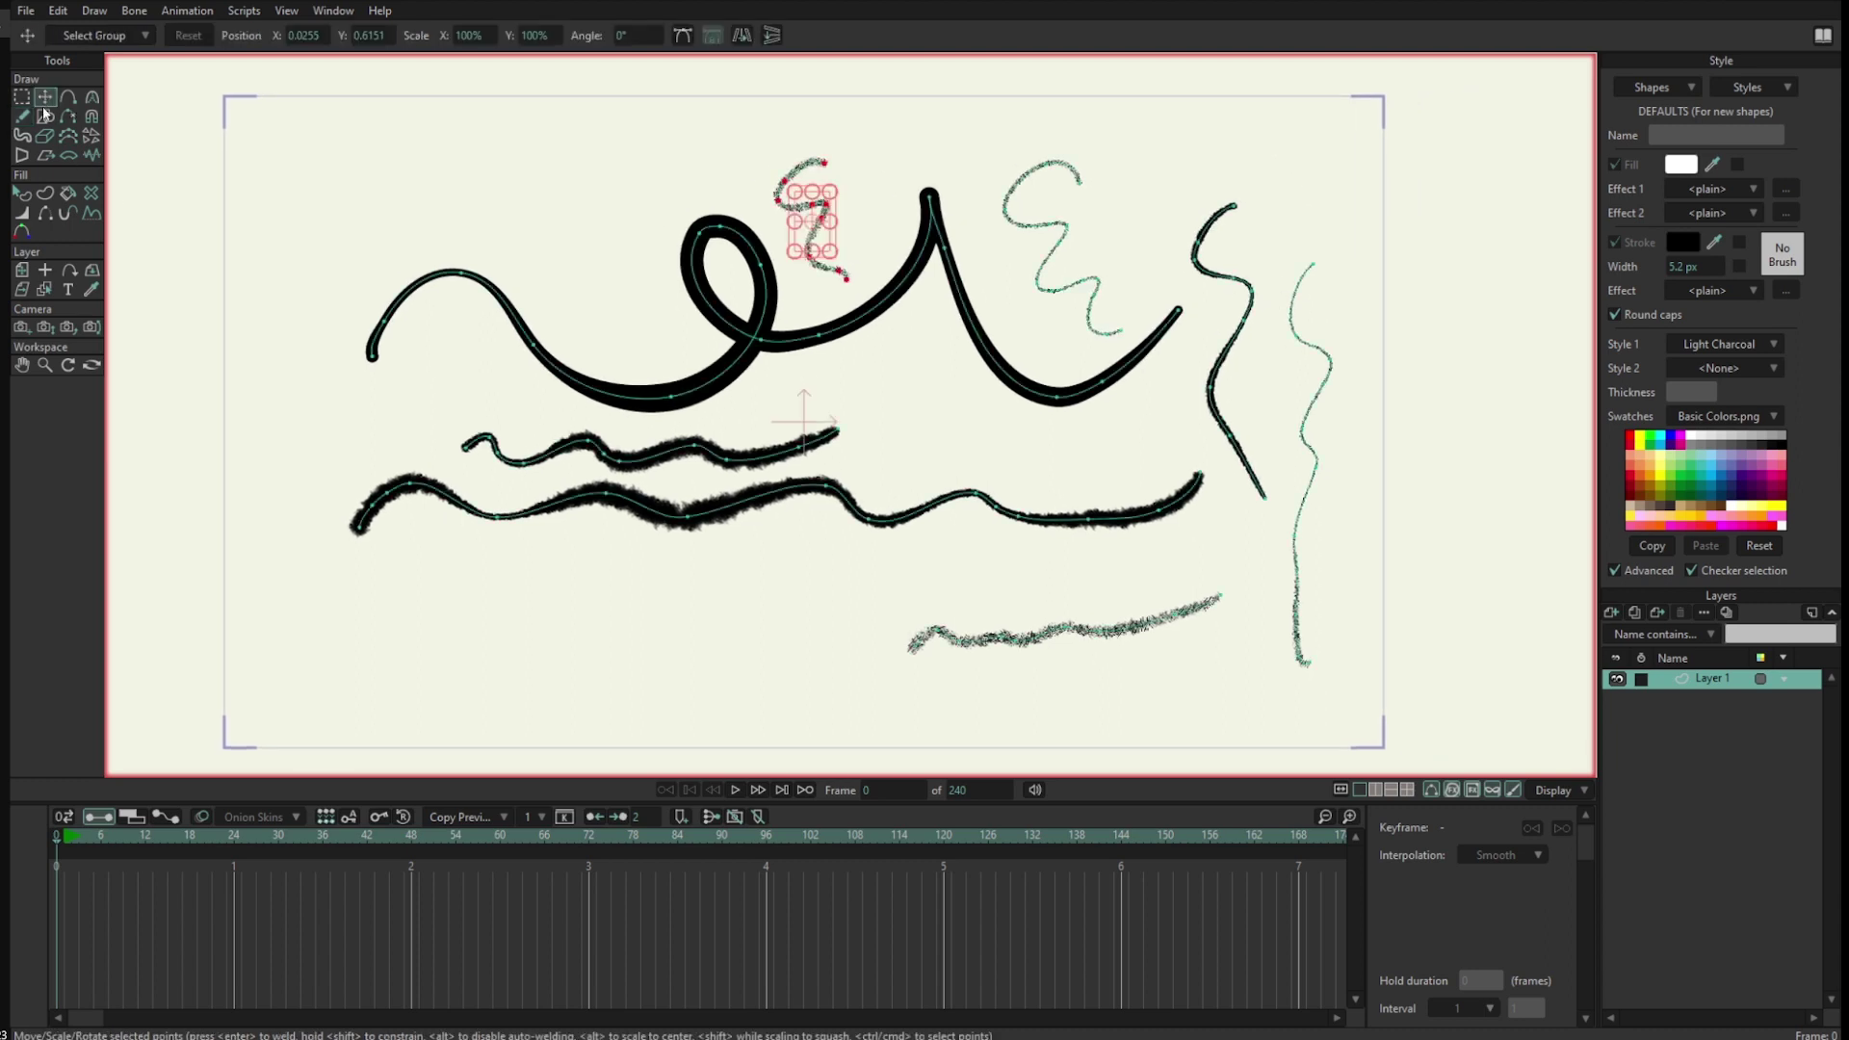
pyautogui.scroll(2, 1339, 271)
pyautogui.moveTo(1249, 296)
pyautogui.mouseDown()
pyautogui.moveTo(1209, 207)
pyautogui.moveTo(1309, 178)
pyautogui.moveTo(1399, 103)
pyautogui.moveTo(1250, 165)
pyautogui.moveTo(1270, 101)
pyautogui.moveTo(1302, 170)
pyautogui.mouseUp()
pyautogui.press('c')
pyautogui.click(44, 96)
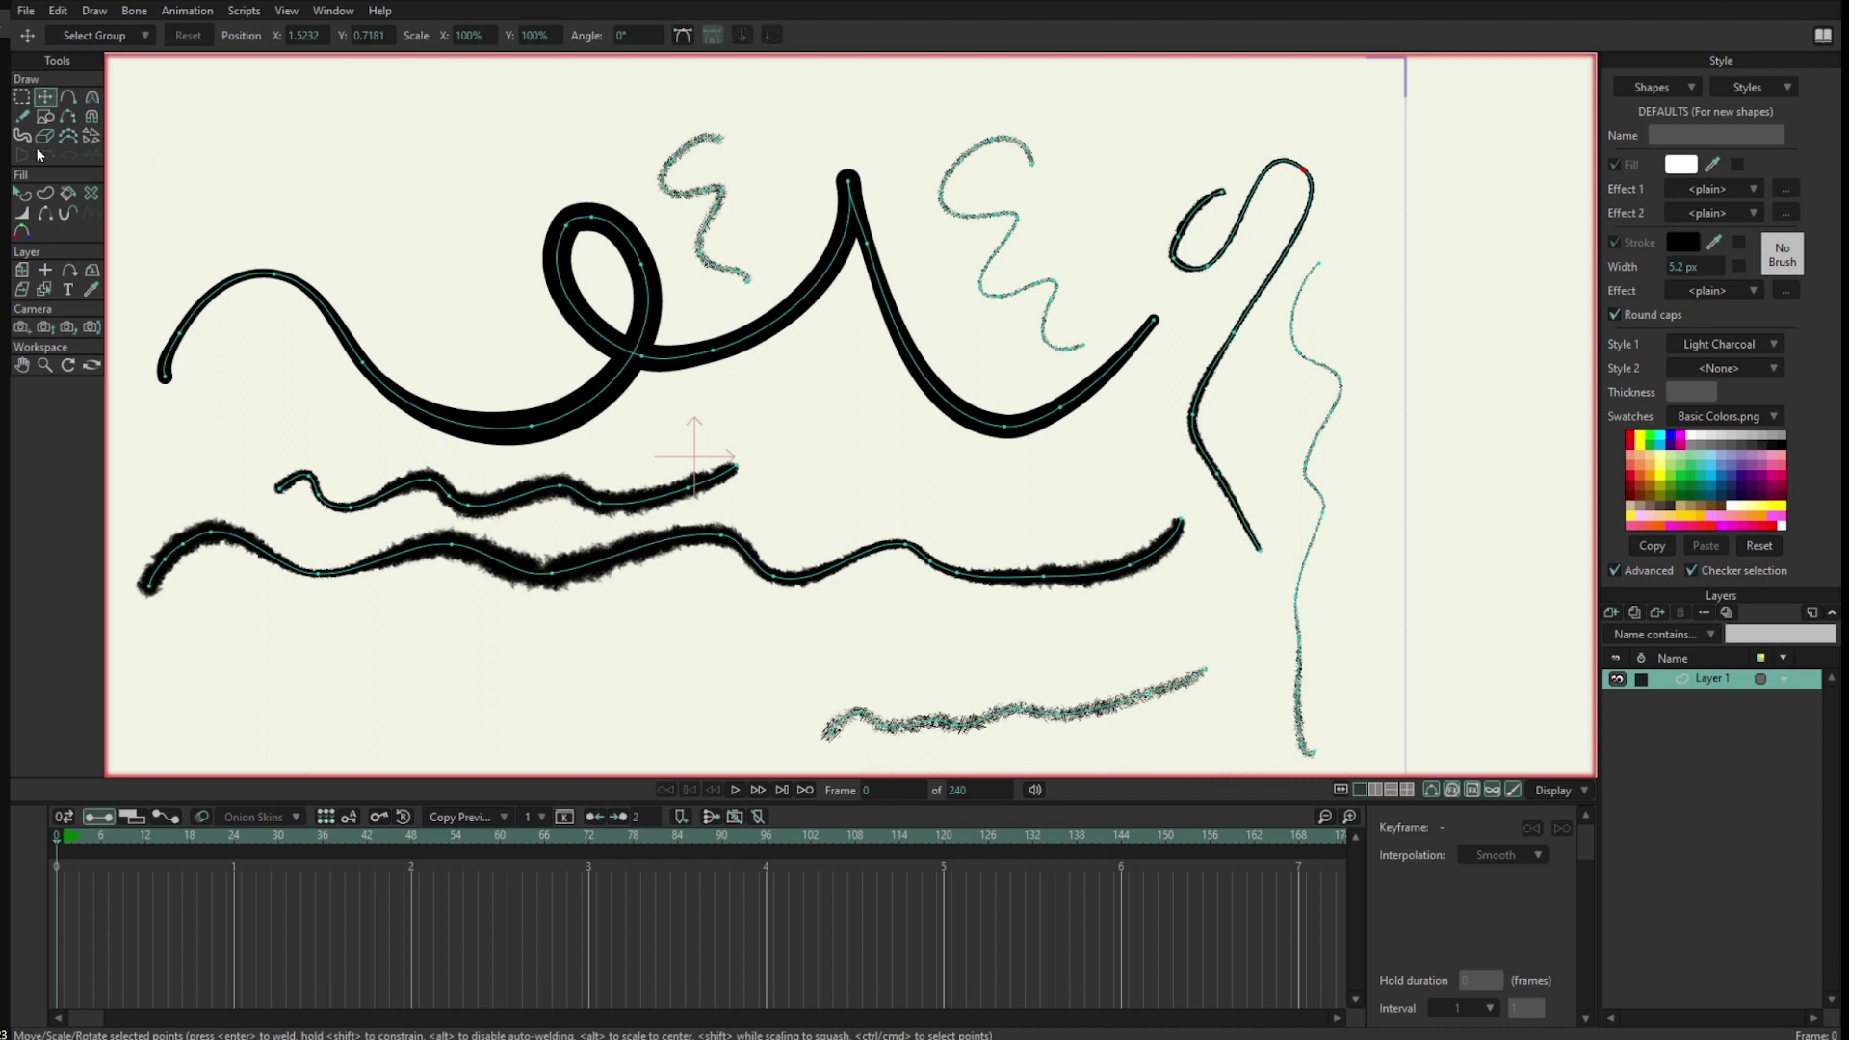
pyautogui.click(22, 213)
pyautogui.moveTo(1311, 174)
pyautogui.mouseDown()
pyautogui.moveTo(1287, 188)
pyautogui.moveTo(1334, 92)
pyautogui.moveTo(1312, 145)
pyautogui.mouseUp()
pyautogui.press('t')
pyautogui.moveTo(1281, 210); pyautogui.dragTo(1315, 158)
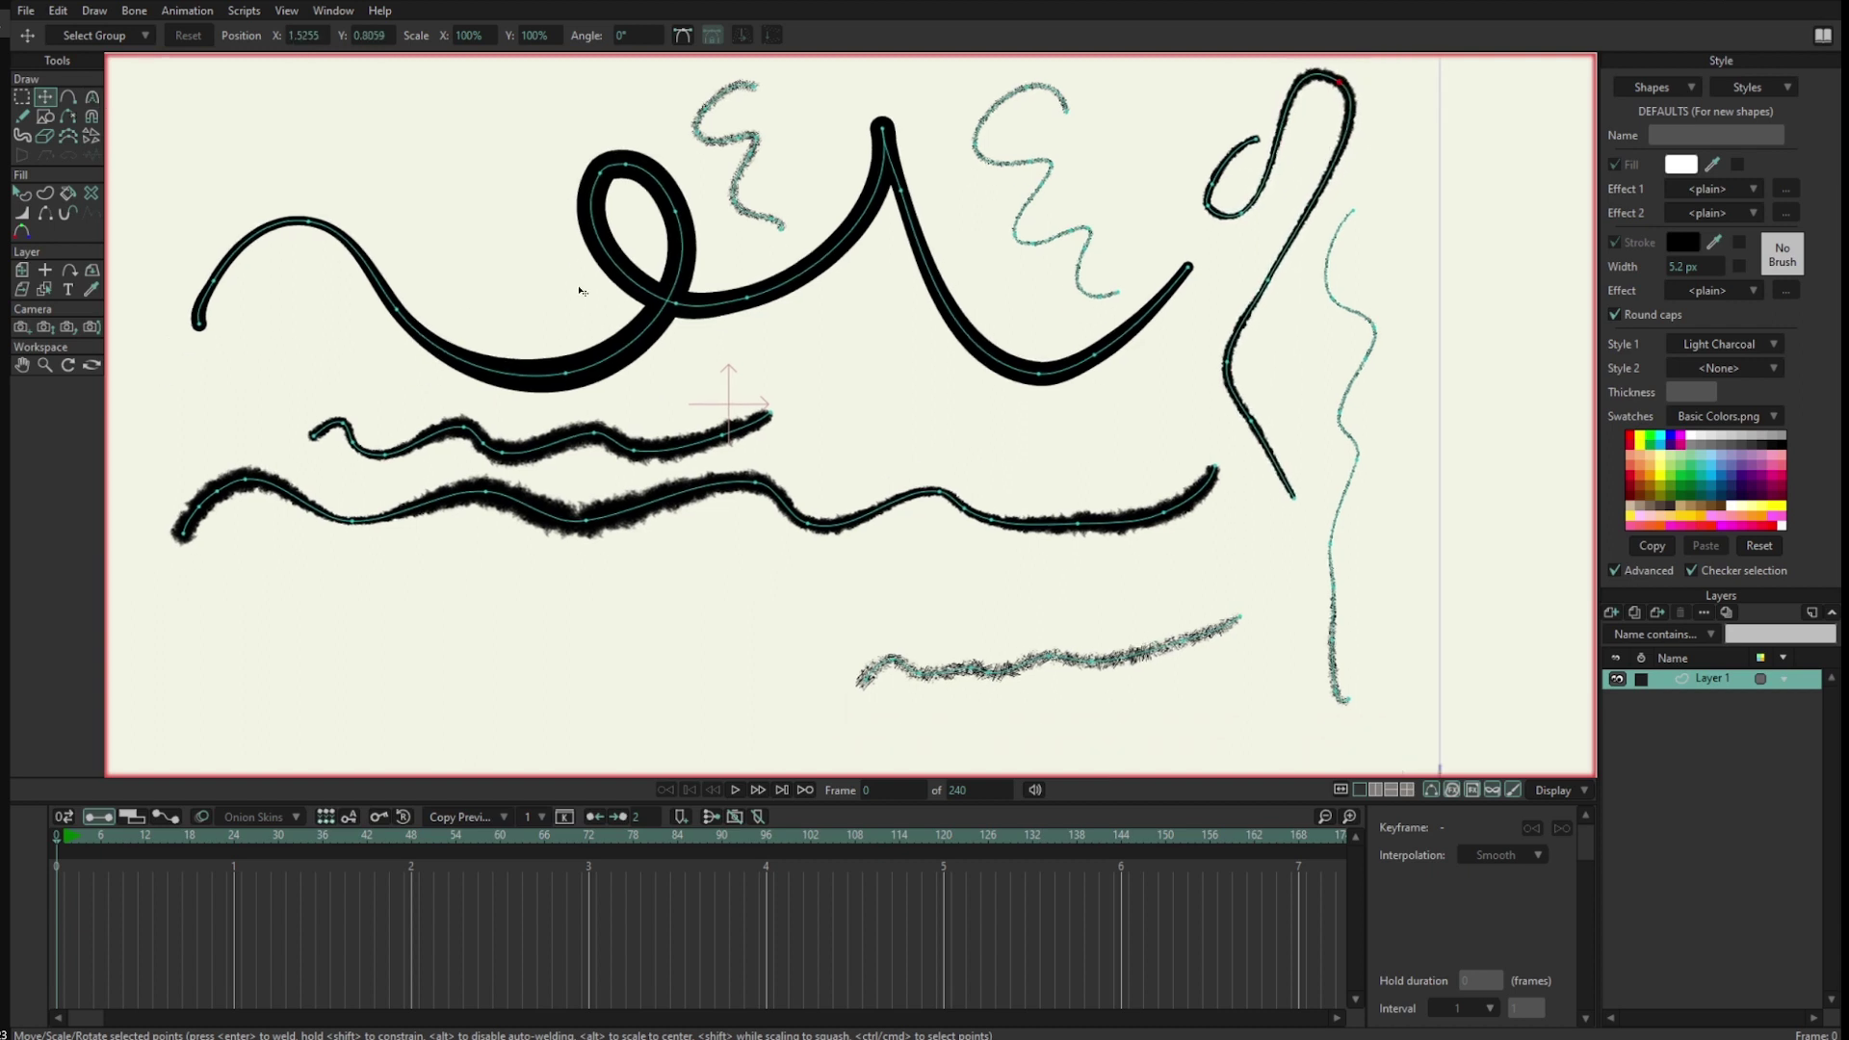
# Draw freehand looping and zigzag strokes in the Chisel Tip Marker style near the artboard's lower edge
pyautogui.click(22, 117)
pyautogui.scroll(-2, 744, 427)
pyautogui.moveTo(743, 426); pyautogui.dragTo(806, 330)
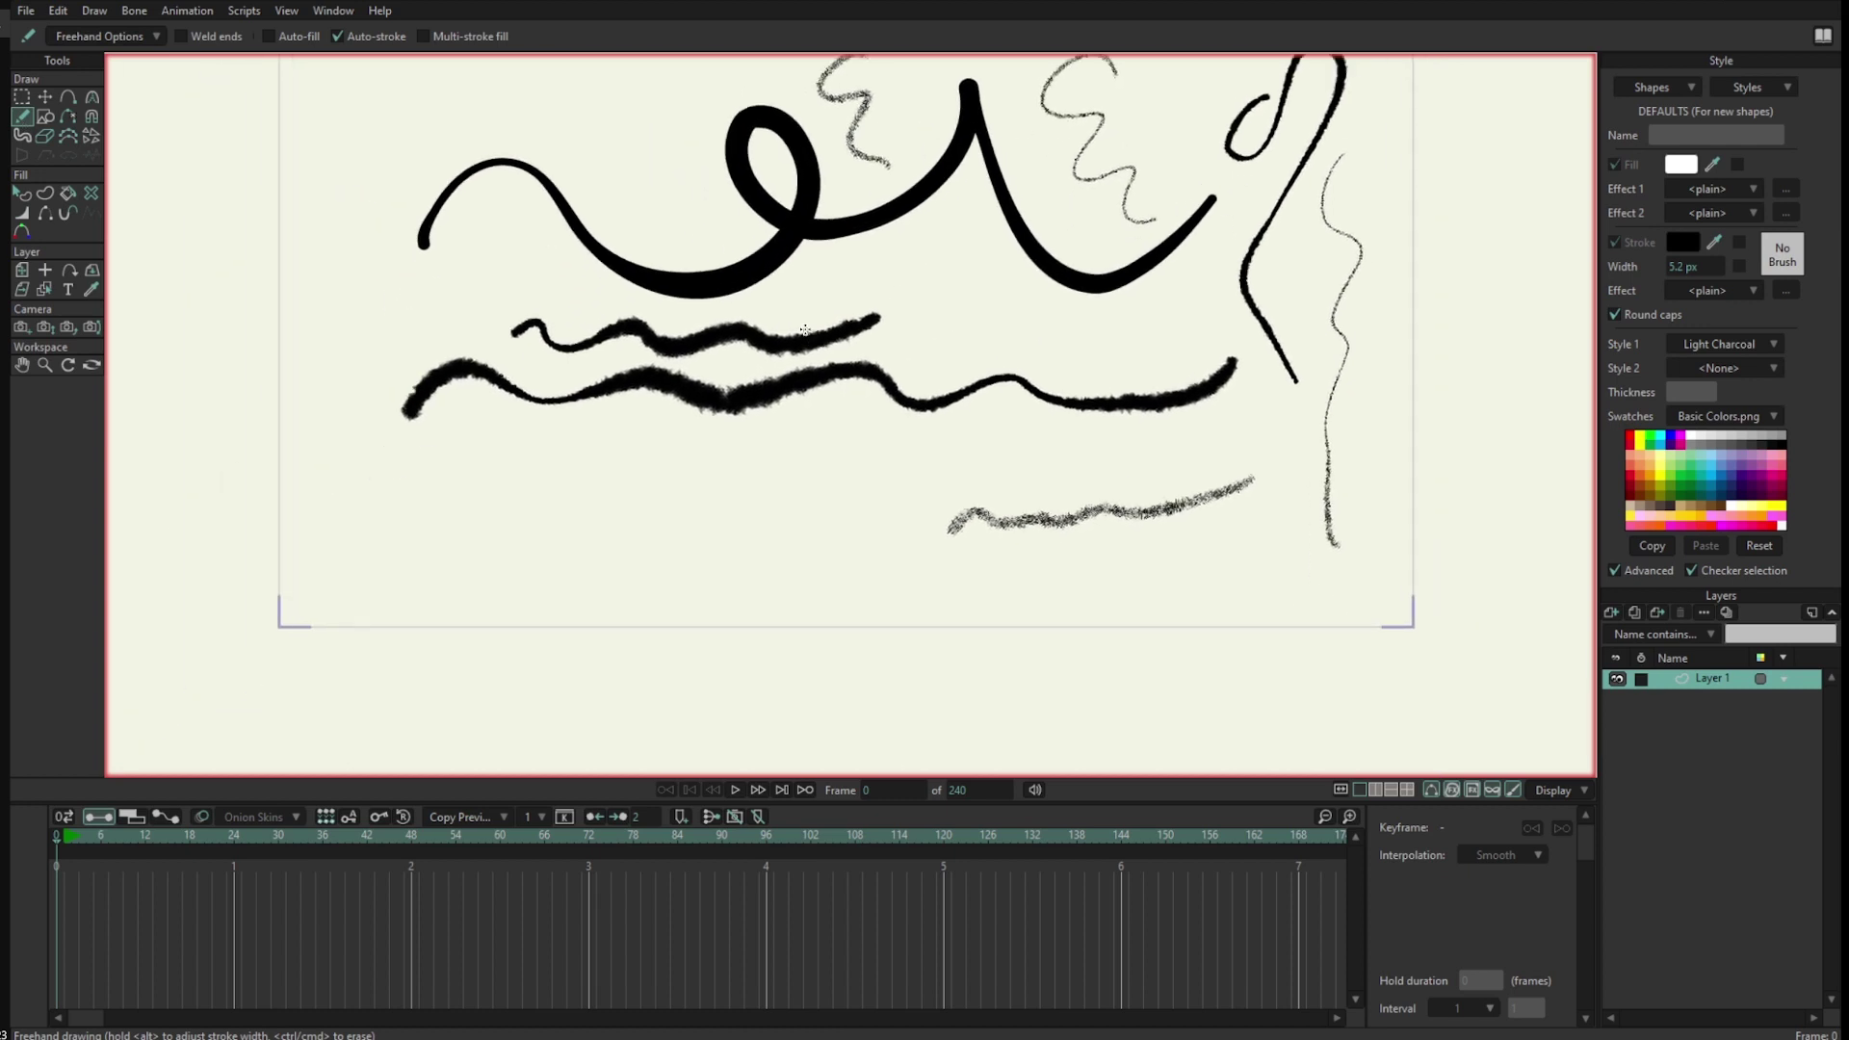
pyautogui.click(1720, 343)
pyautogui.click(681, 538)
pyautogui.moveTo(543, 555)
pyautogui.mouseDown()
pyautogui.moveTo(737, 502)
pyautogui.moveTo(836, 592)
pyautogui.moveTo(963, 585)
pyautogui.mouseUp()
pyautogui.moveTo(792, 505)
pyautogui.mouseDown()
pyautogui.moveTo(846, 449)
pyautogui.moveTo(989, 512)
pyautogui.moveTo(1165, 508)
pyautogui.moveTo(1204, 574)
pyautogui.moveTo(1313, 614)
pyautogui.mouseUp()
# Set Style 1 to Strong Charcoal and draw two jagged vertical strokes near the artboard's lower right corner
pyautogui.click(1719, 352)
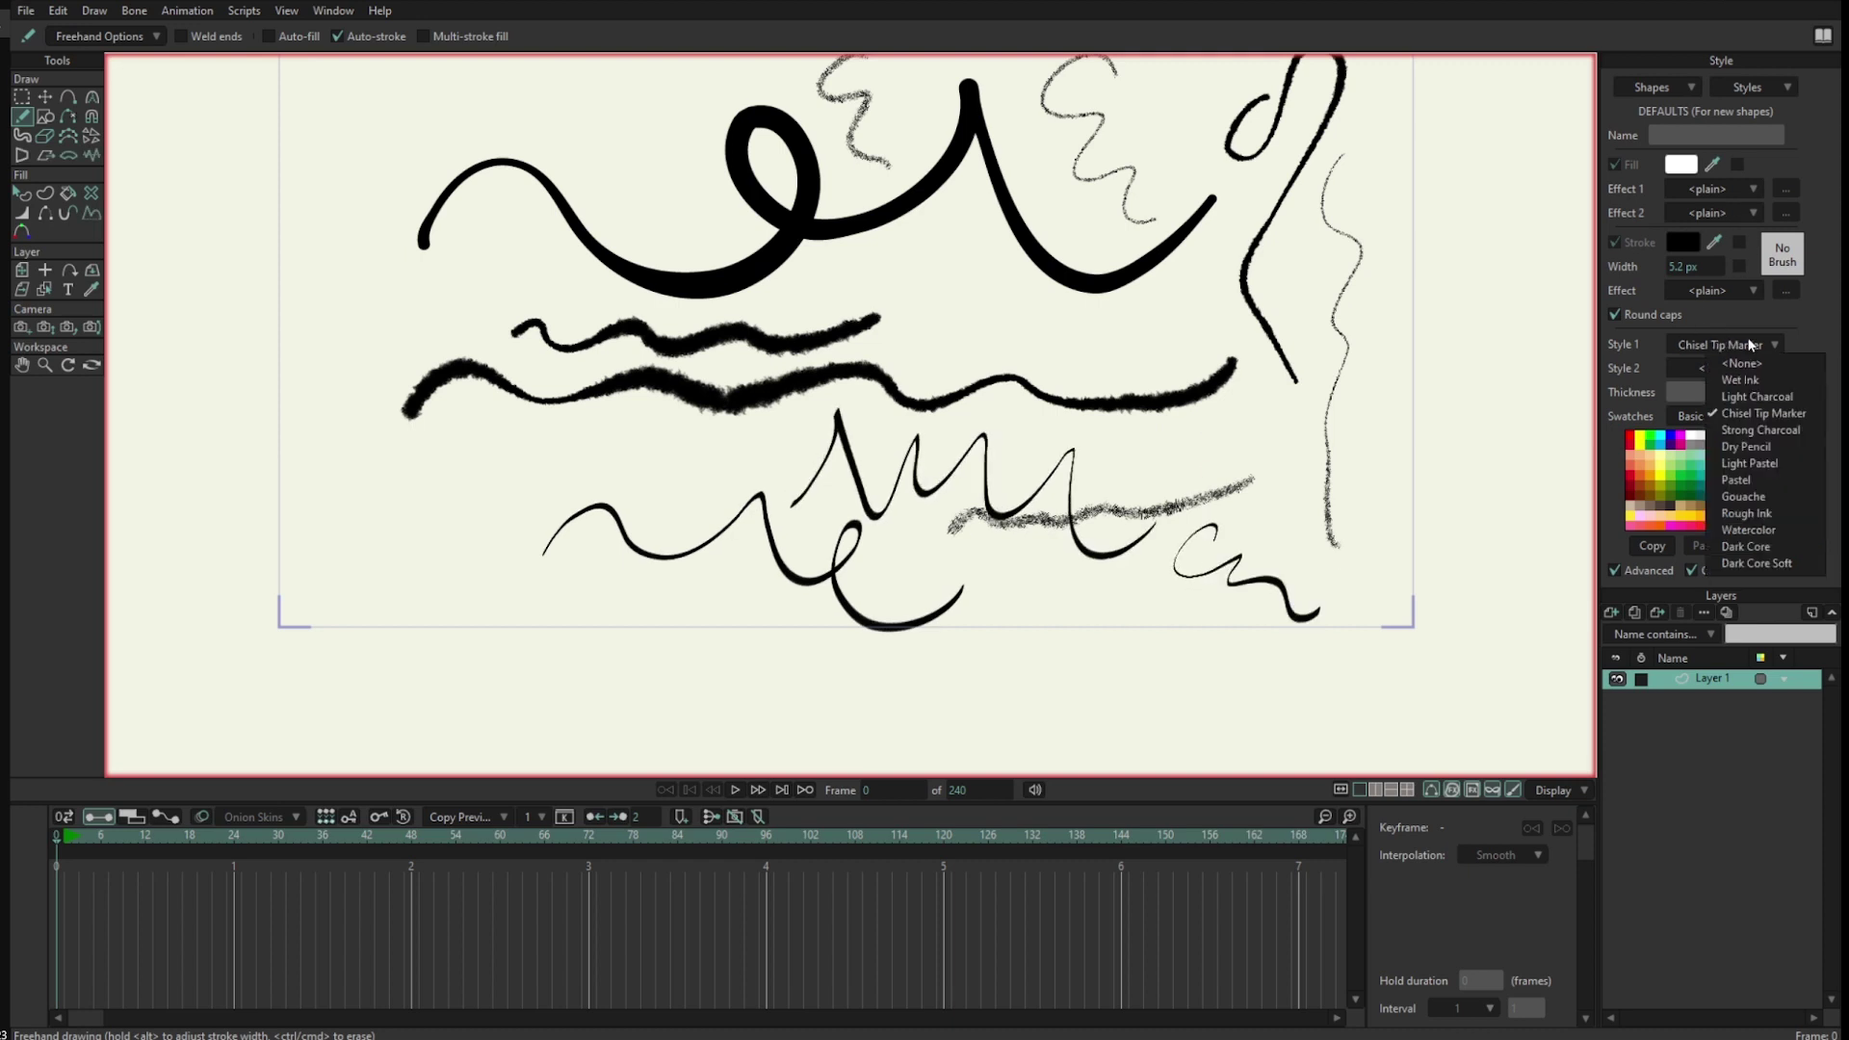
pyautogui.click(1729, 430)
pyautogui.moveTo(1255, 393); pyautogui.dragTo(1305, 568)
pyautogui.moveTo(1337, 472)
pyautogui.mouseDown()
pyautogui.moveTo(1362, 397)
pyautogui.moveTo(1379, 406)
pyautogui.moveTo(1360, 542)
pyautogui.mouseUp()
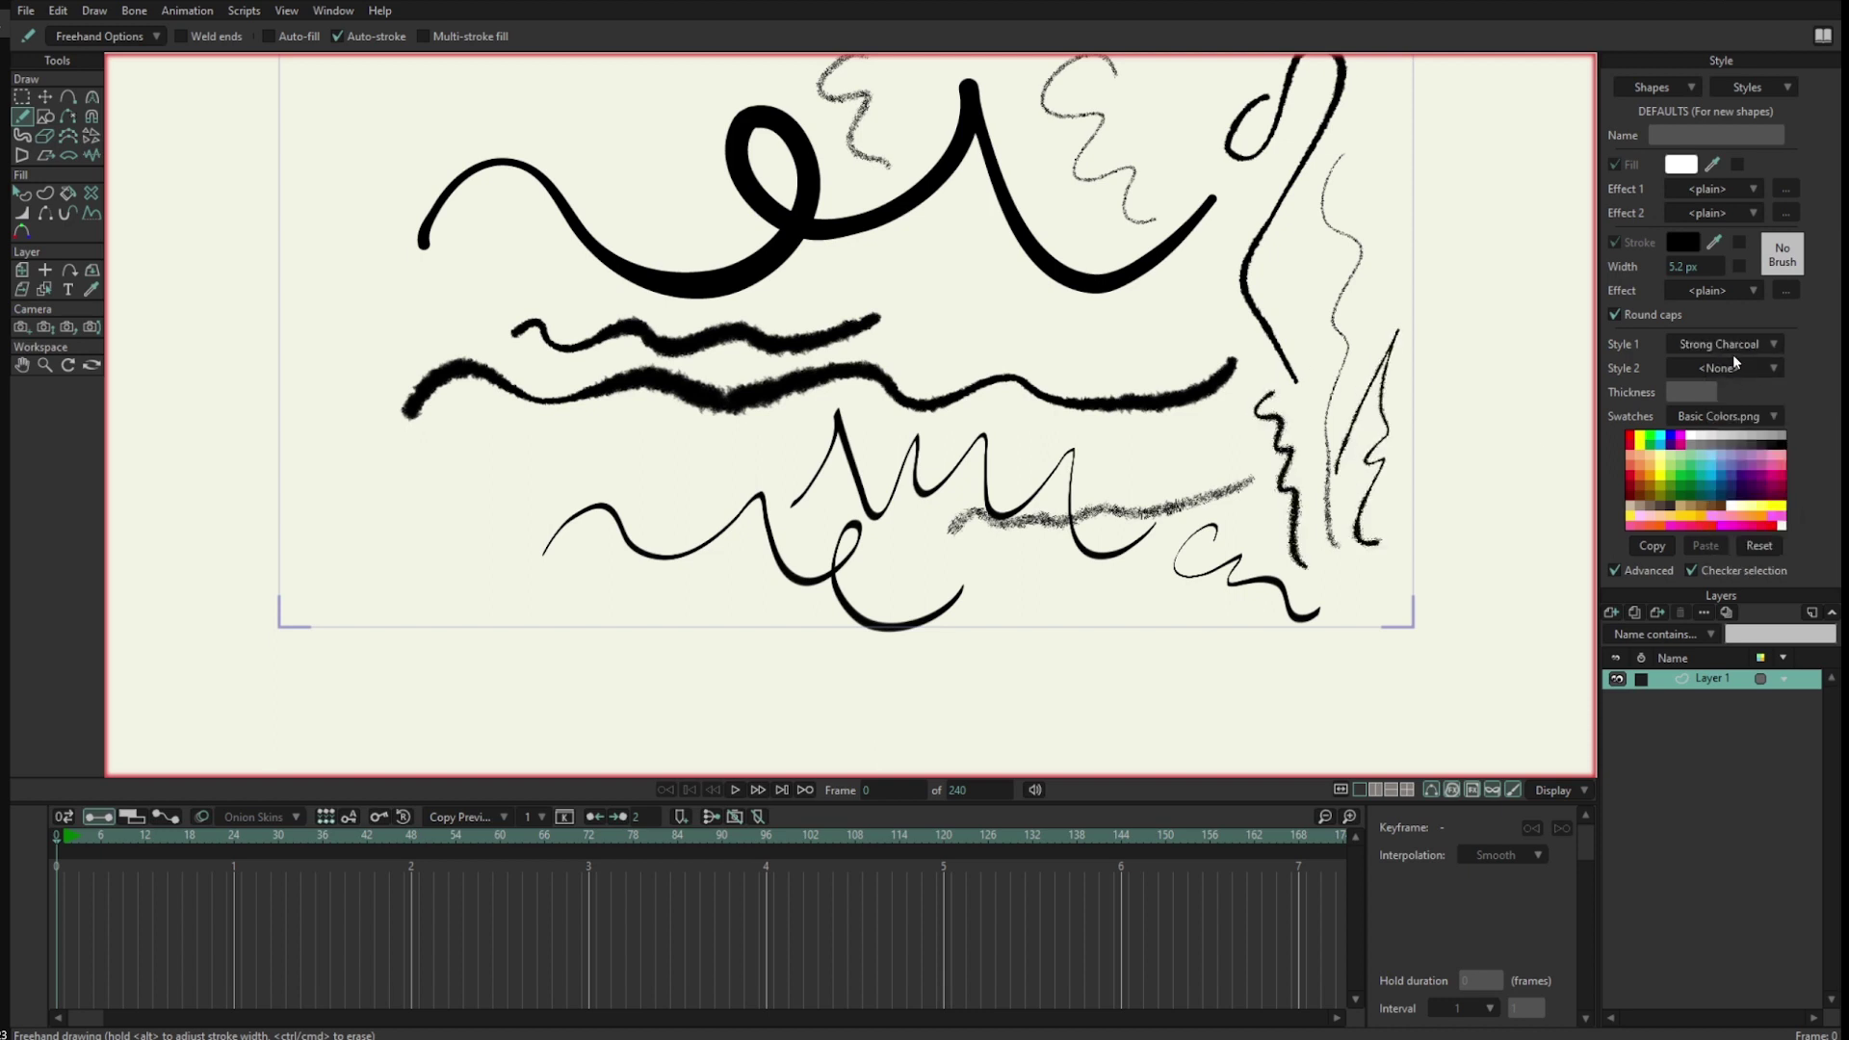
# Set Style 1 to Dry Pencil and draw loose squiggles between and below the Wet Ink strokes
pyautogui.click(1724, 345)
pyautogui.moveTo(967, 339)
pyautogui.mouseDown()
pyautogui.moveTo(1108, 341)
pyautogui.moveTo(1247, 390)
pyautogui.mouseUp()
pyautogui.moveTo(414, 460)
pyautogui.mouseDown()
pyautogui.moveTo(431, 515)
pyautogui.moveTo(556, 592)
pyautogui.mouseUp()
pyautogui.moveTo(634, 437)
pyautogui.mouseDown()
pyautogui.moveTo(688, 462)
pyautogui.moveTo(682, 513)
pyautogui.mouseUp()
pyautogui.moveTo(1242, 453)
pyautogui.mouseDown()
pyautogui.moveTo(1198, 554)
pyautogui.moveTo(1206, 521)
pyautogui.mouseUp()
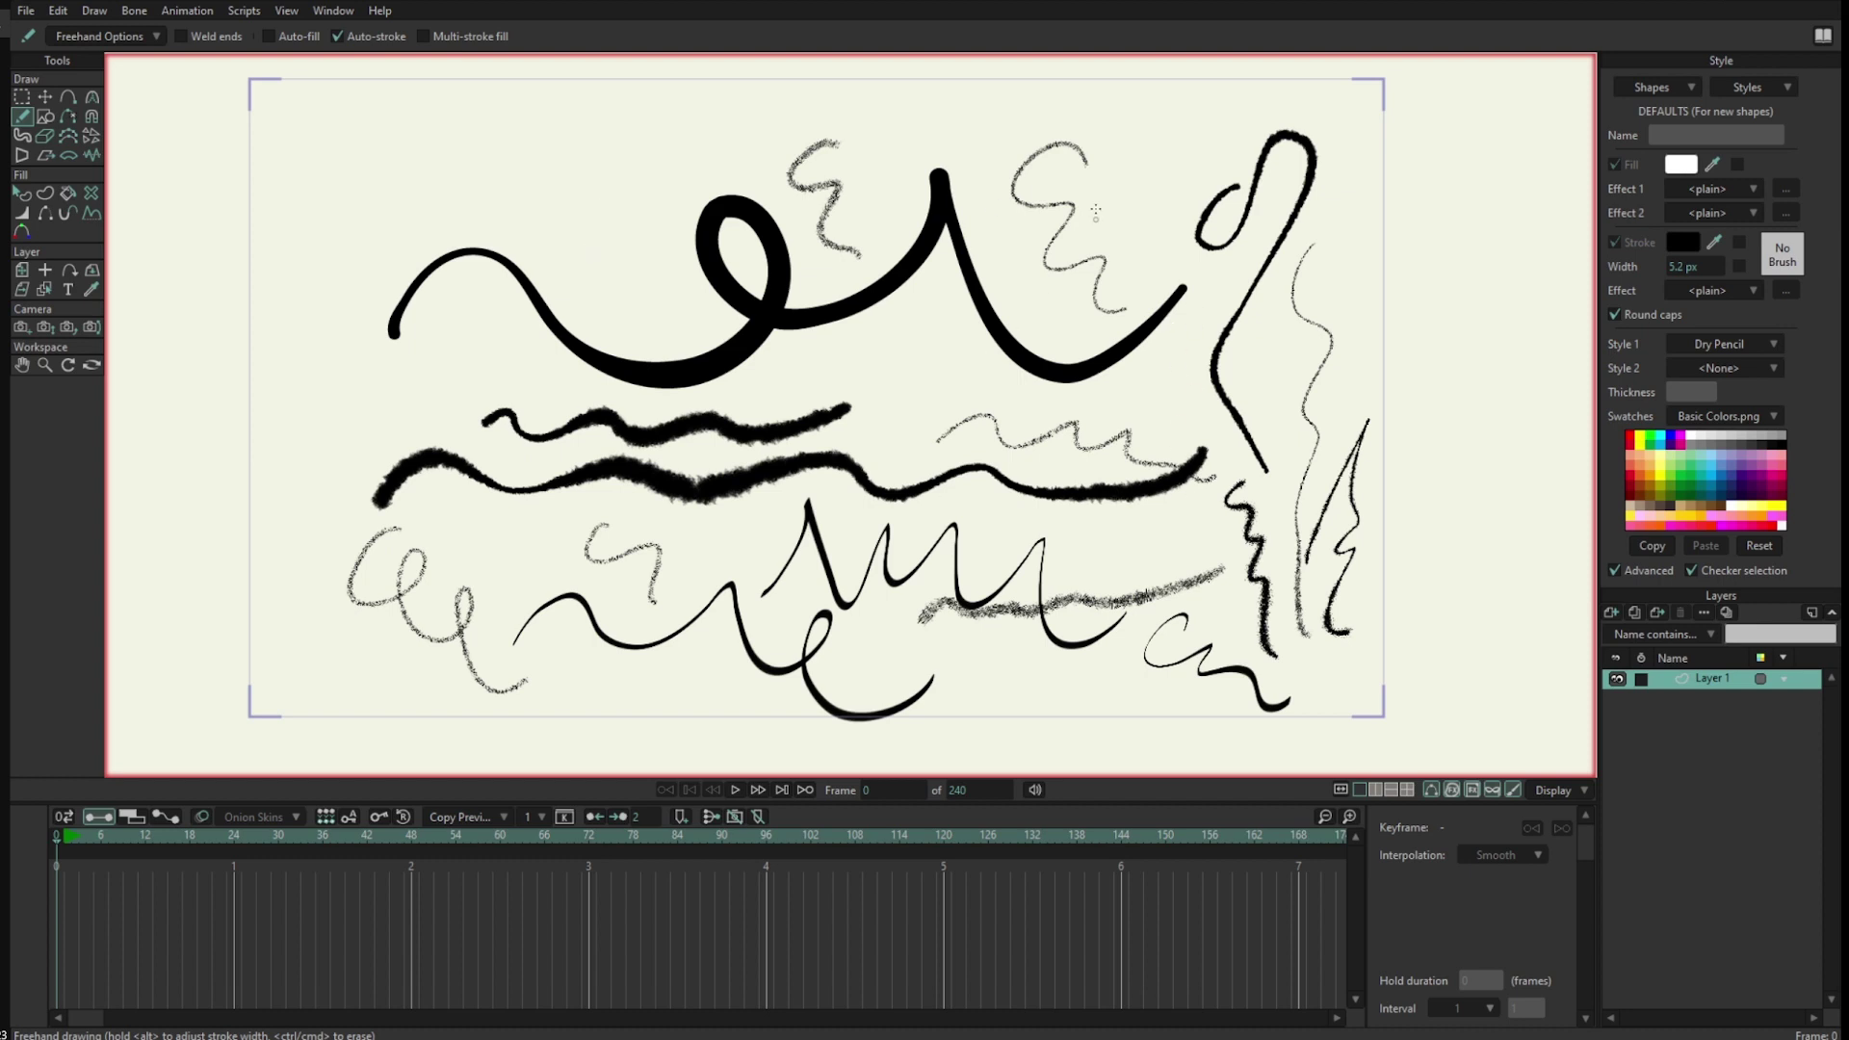
# Compare the strokes with the brush display turned off against a rendered preview, and turn the brush display back on
pyautogui.click(1513, 792)
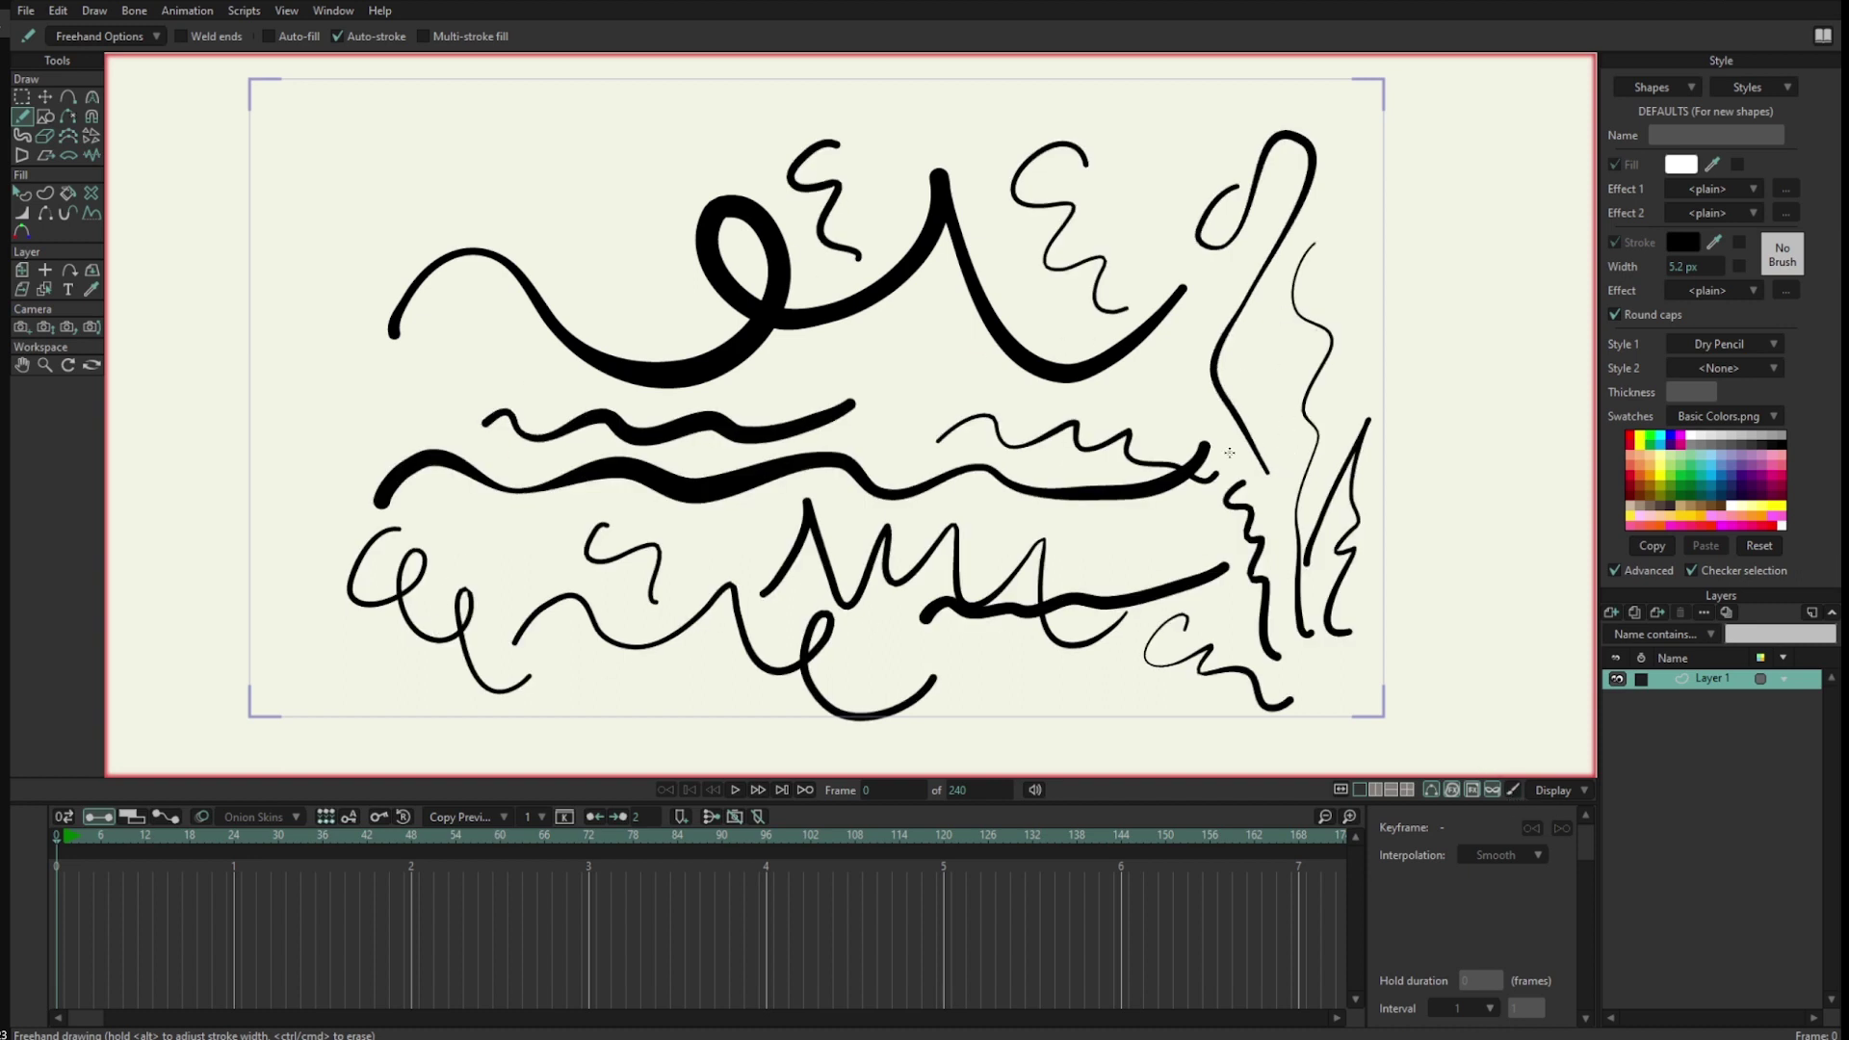
pyautogui.click(26, 10)
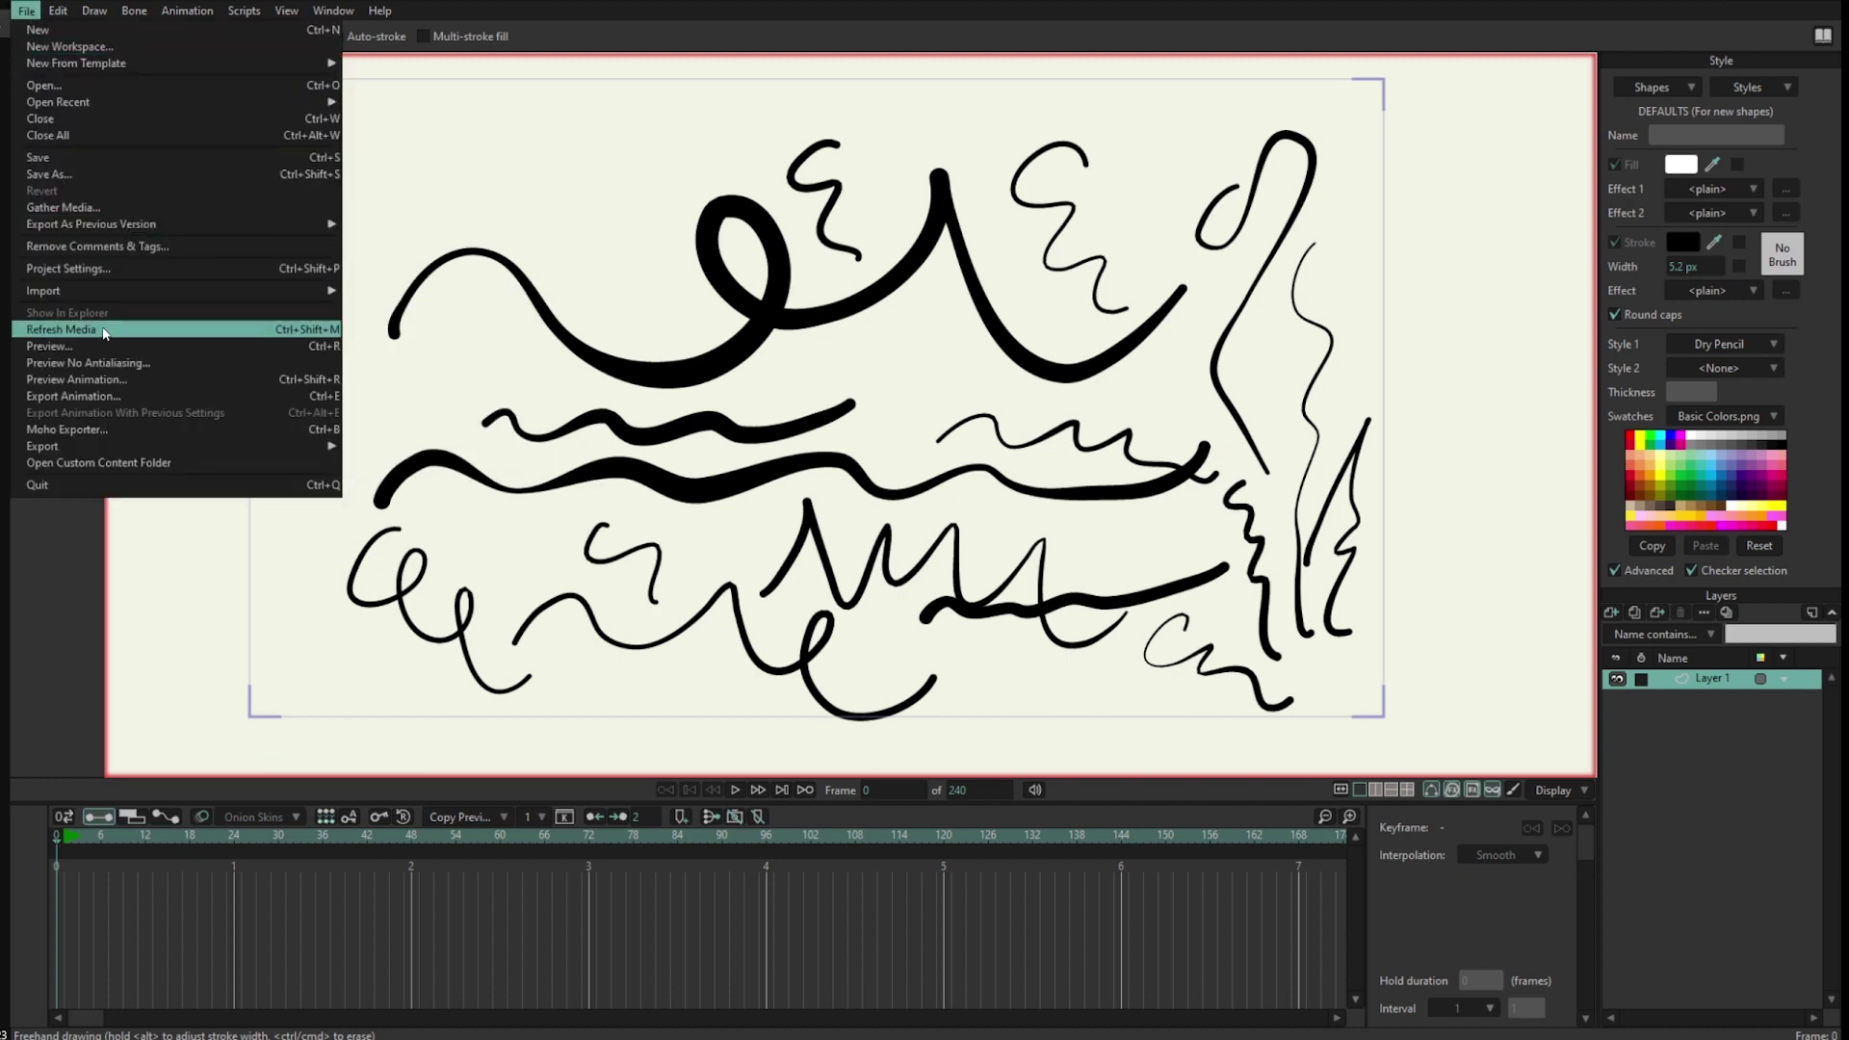
pyautogui.click(108, 347)
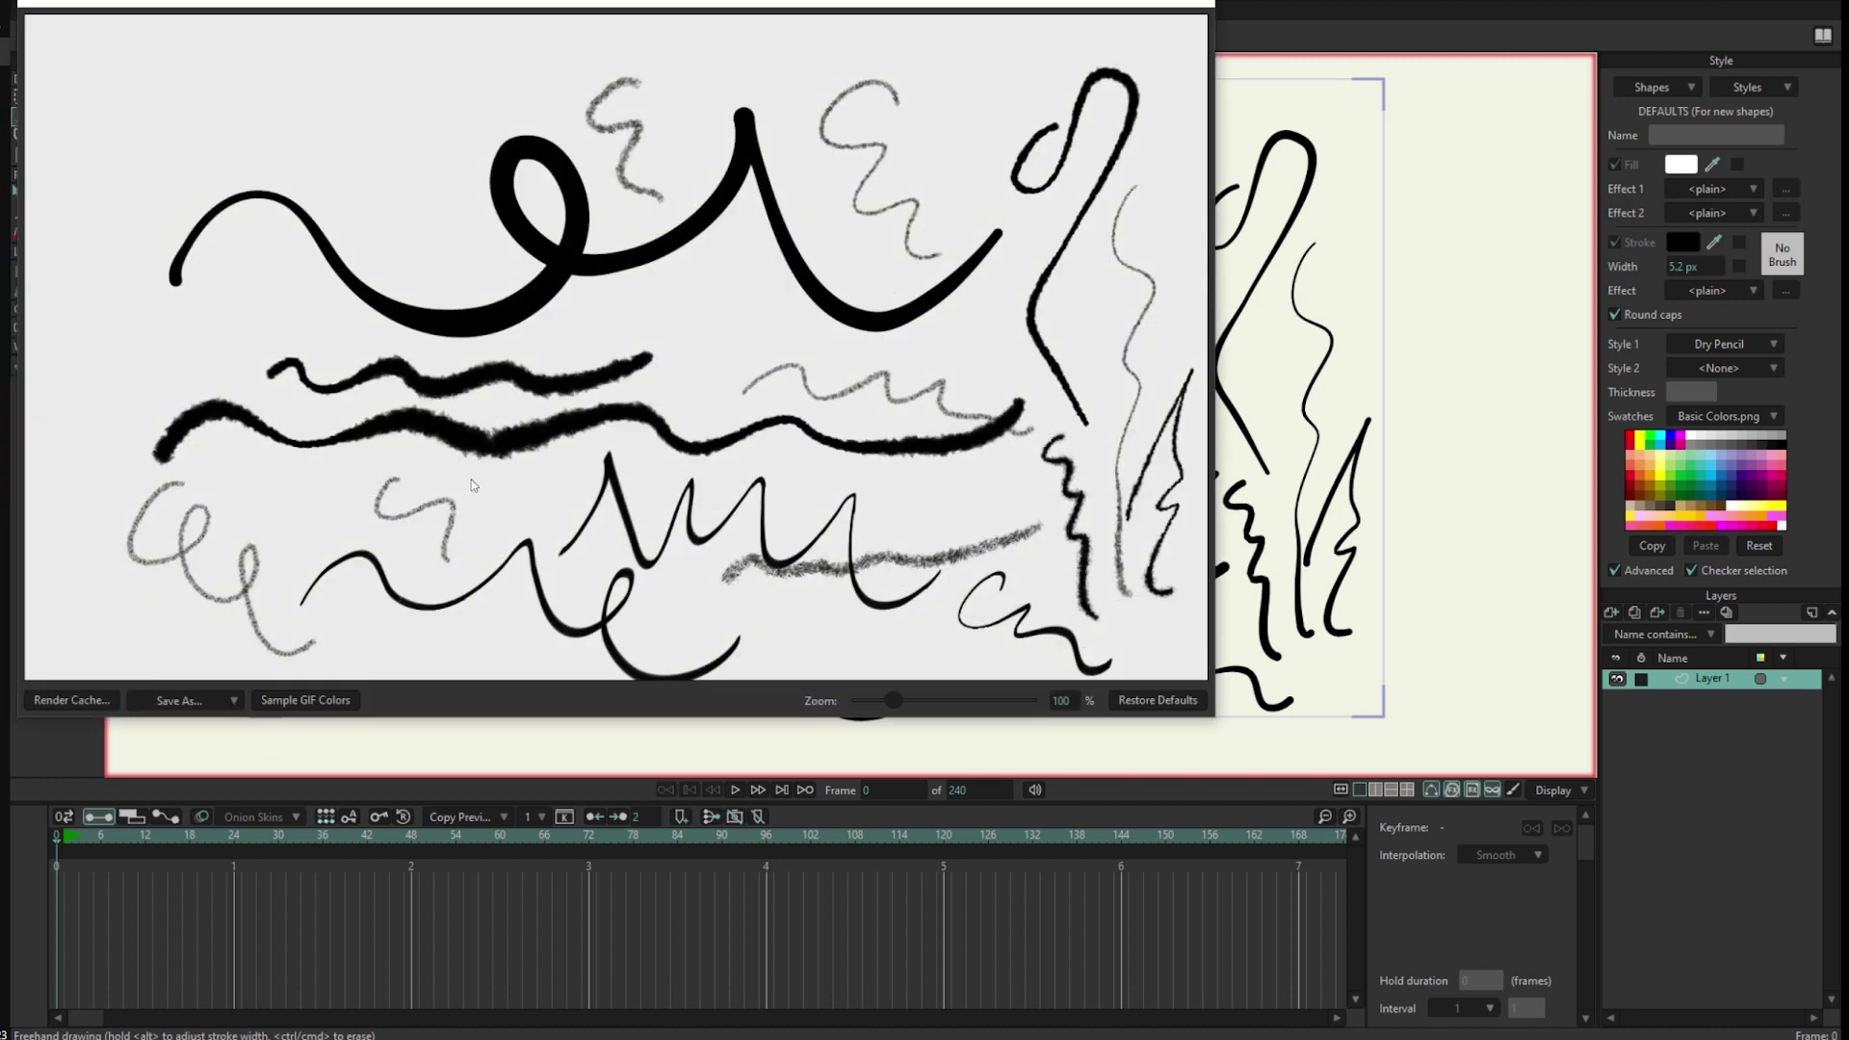
pyautogui.click(1193, 6)
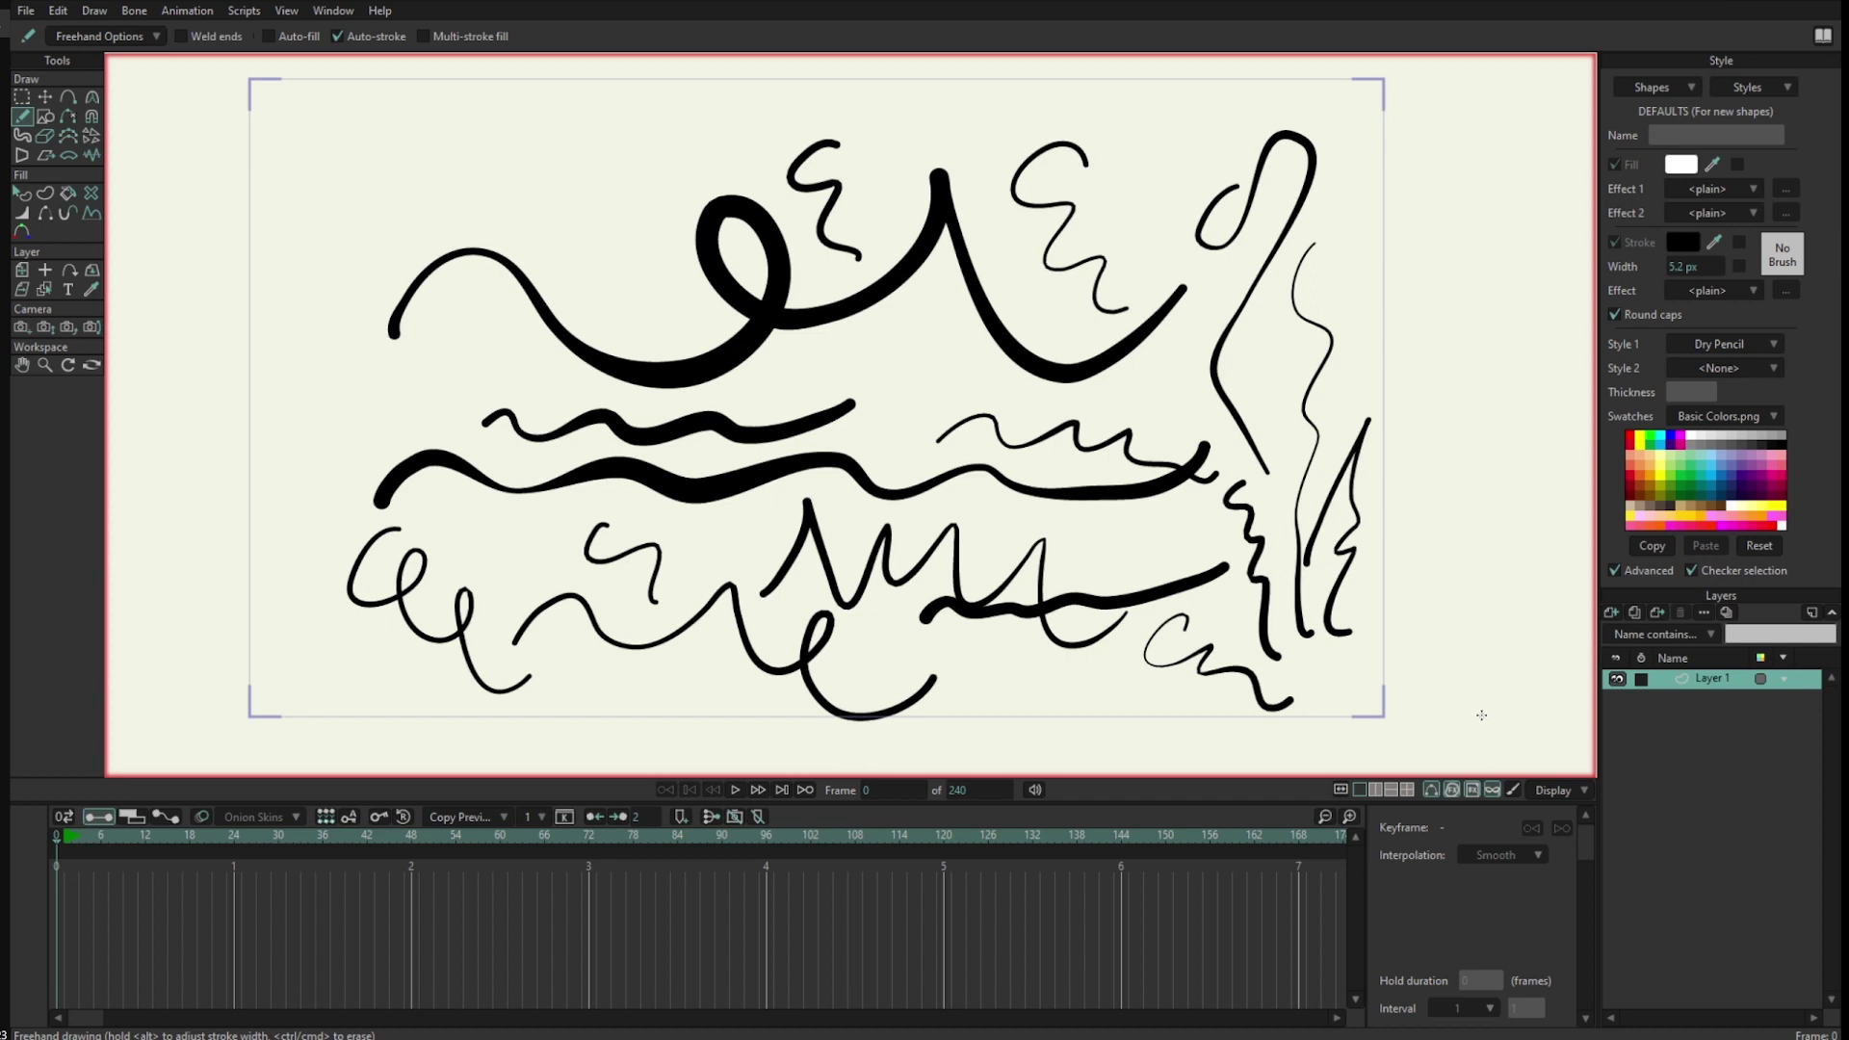
pyautogui.click(1511, 792)
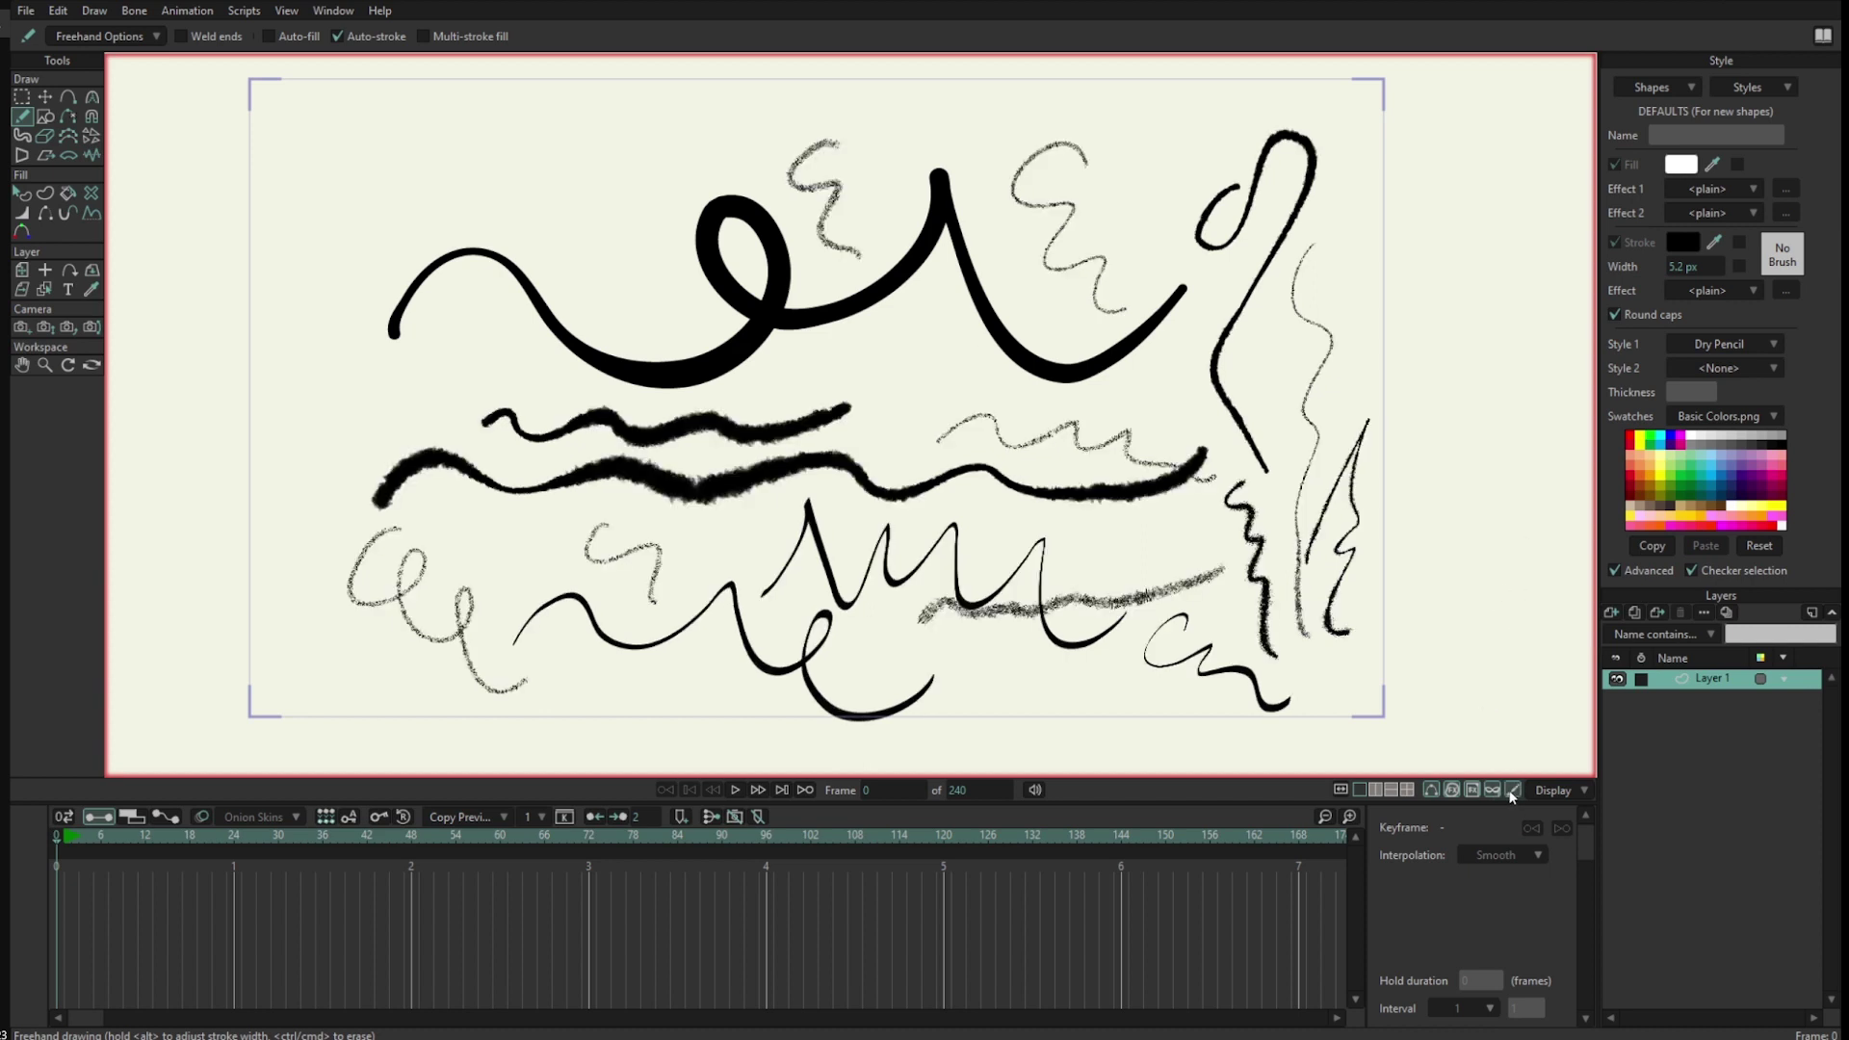
# Set Style 1 to Light Pastel and draw a black zigzag stroke over the left part of the large loop line
pyautogui.click(1728, 347)
pyautogui.click(1762, 465)
pyautogui.moveTo(547, 269)
pyautogui.mouseDown()
pyautogui.moveTo(617, 233)
pyautogui.moveTo(745, 314)
pyautogui.mouseUp()
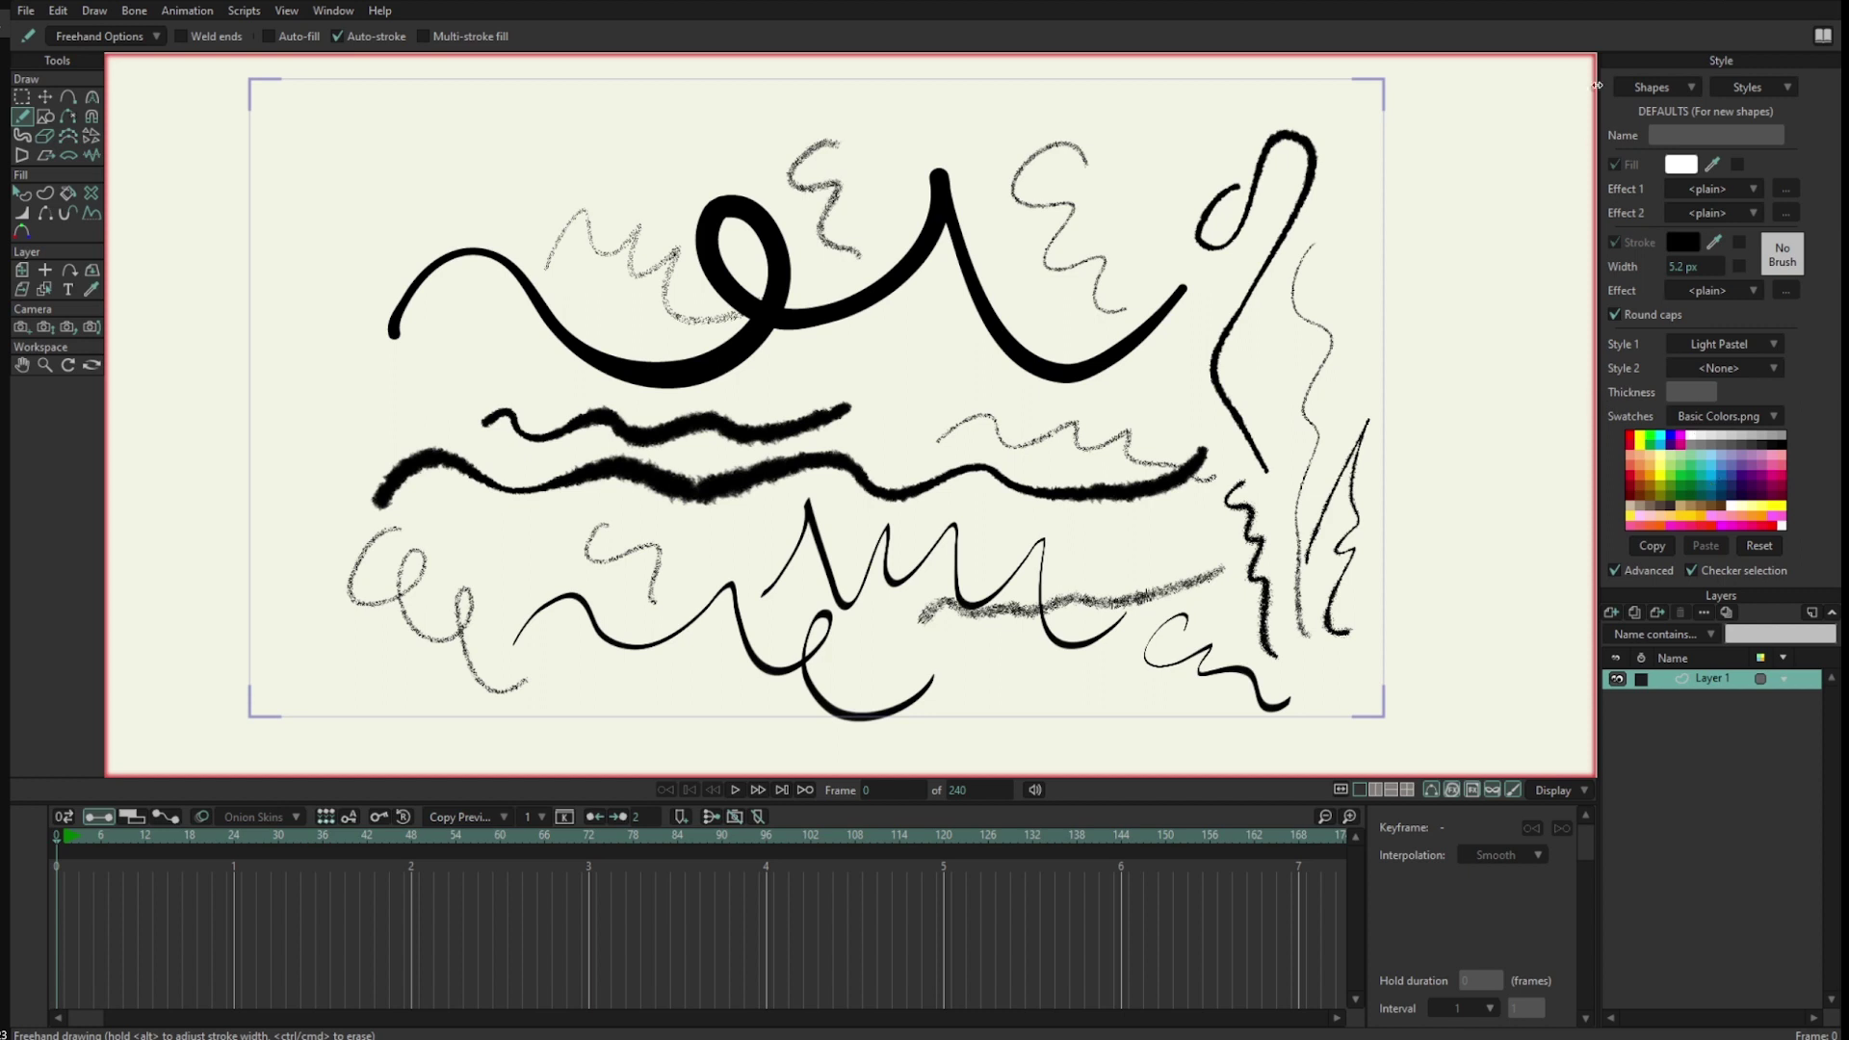
# Choose a light blue fill and a purple stroke colour, and draw three Light Pastel squiggles across the artboard
pyautogui.click(1706, 467)
pyautogui.rightClick(1698, 471)
pyautogui.rightClick(1687, 483)
pyautogui.rightClick(1695, 491)
pyautogui.rightClick(1710, 473)
pyautogui.rightClick(1751, 476)
pyautogui.moveTo(614, 135); pyautogui.dragTo(792, 277)
pyautogui.moveTo(386, 393)
pyautogui.mouseDown()
pyautogui.moveTo(420, 370)
pyautogui.moveTo(607, 403)
pyautogui.mouseUp()
pyautogui.moveTo(879, 318)
pyautogui.mouseDown()
pyautogui.moveTo(934, 358)
pyautogui.moveTo(990, 454)
pyautogui.mouseUp()
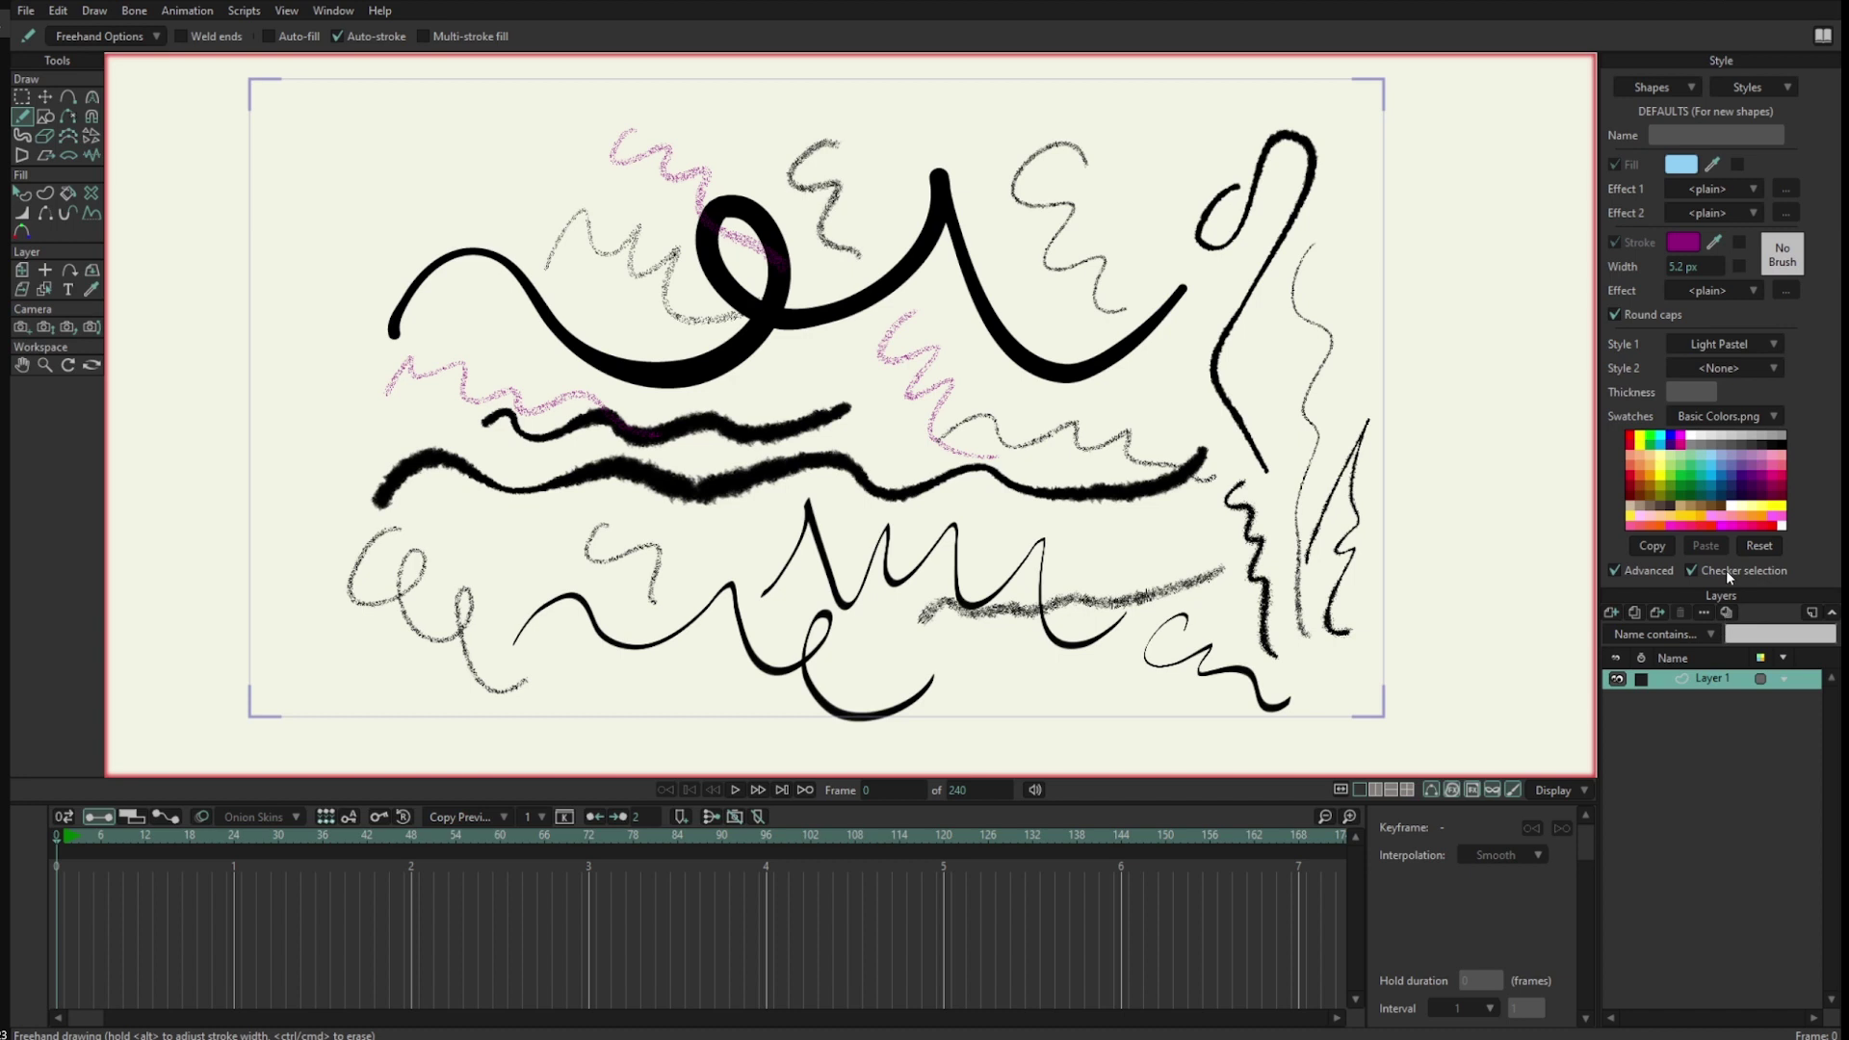
# Set Style 1 to Pastel and draw purple zigzags, a dense scribble and a wider 19.6 px stroke around the artboard's left edge
pyautogui.click(1711, 347)
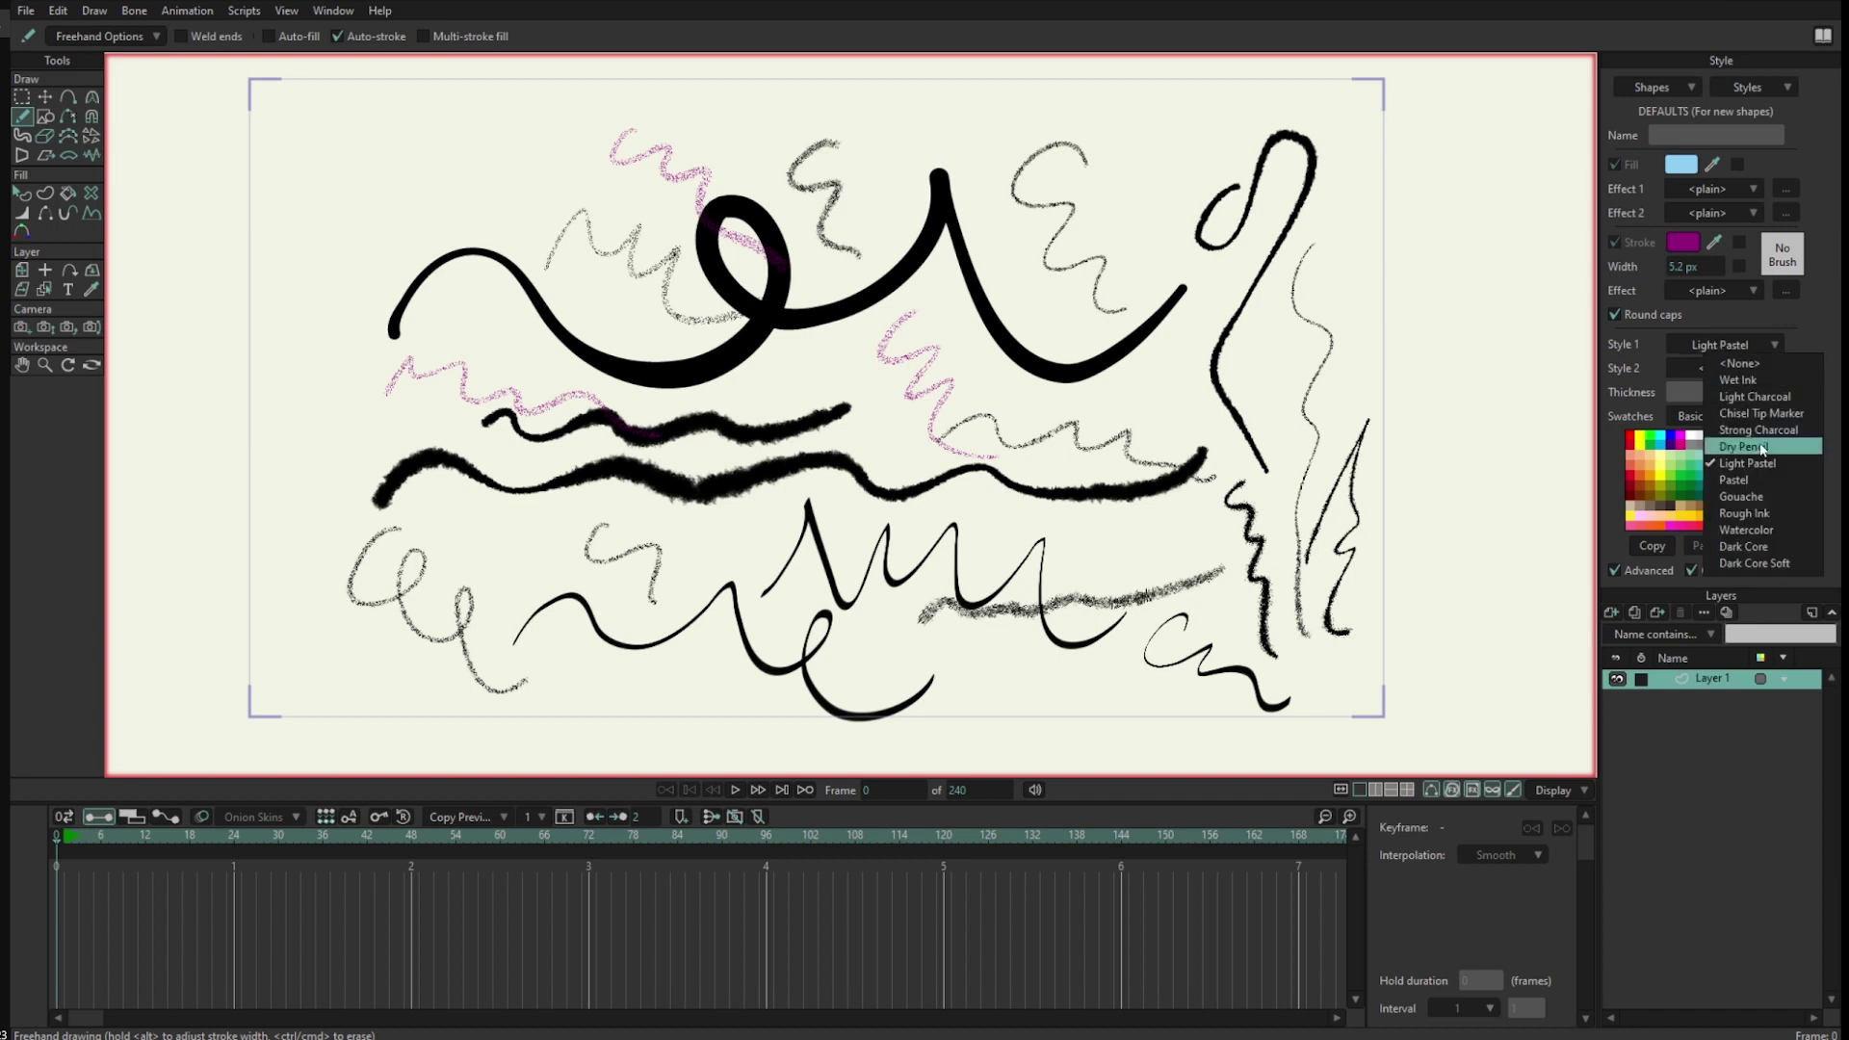
pyautogui.click(1747, 478)
pyautogui.moveTo(618, 382)
pyautogui.mouseDown()
pyautogui.moveTo(766, 395)
pyautogui.moveTo(800, 528)
pyautogui.mouseUp()
pyautogui.moveTo(814, 137)
pyautogui.mouseDown()
pyautogui.moveTo(848, 147)
pyautogui.moveTo(925, 250)
pyautogui.mouseUp()
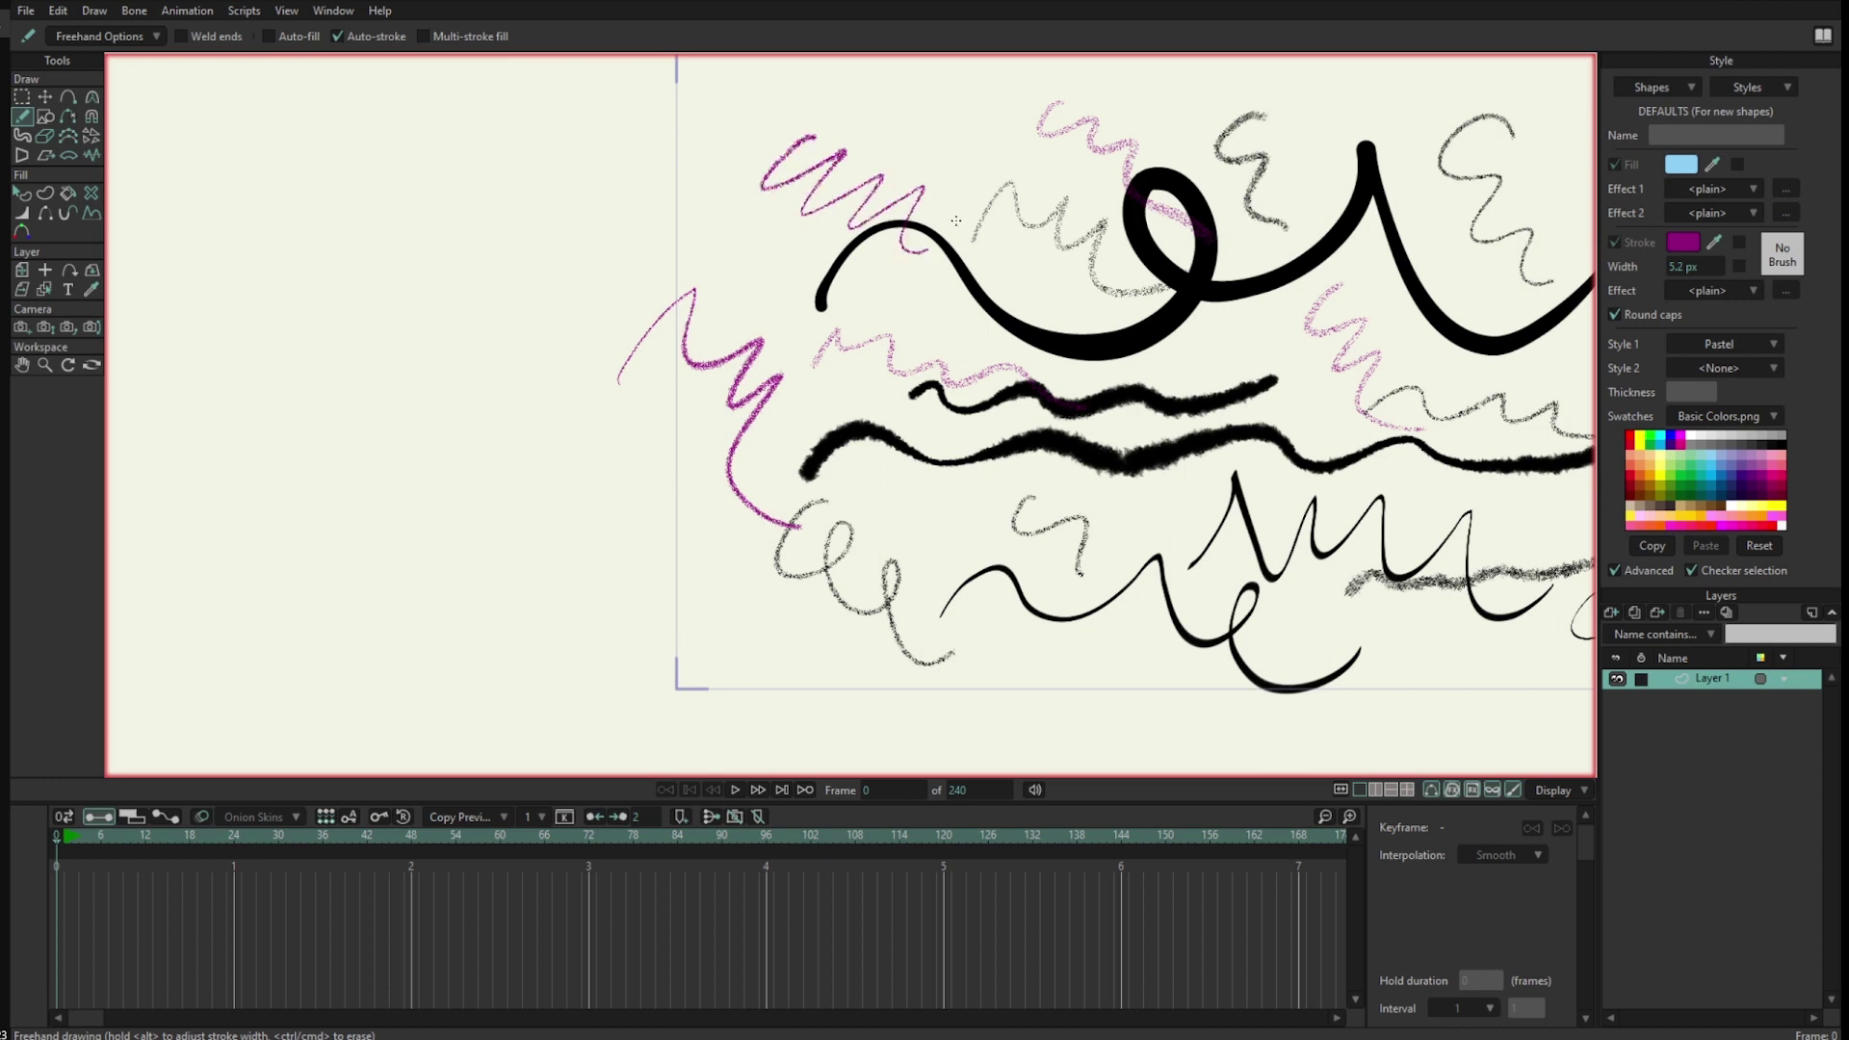
pyautogui.moveTo(834, 313); pyautogui.dragTo(855, 313)
pyautogui.moveTo(712, 308)
pyautogui.mouseDown()
pyautogui.moveTo(771, 253)
pyautogui.moveTo(761, 289)
pyautogui.moveTo(819, 252)
pyautogui.moveTo(992, 362)
pyautogui.moveTo(1078, 323)
pyautogui.mouseUp()
# Set Style 1 to Gouache and draw purple wavy strokes 8.8 px wide below and to the right of the artboard
pyautogui.click(1727, 346)
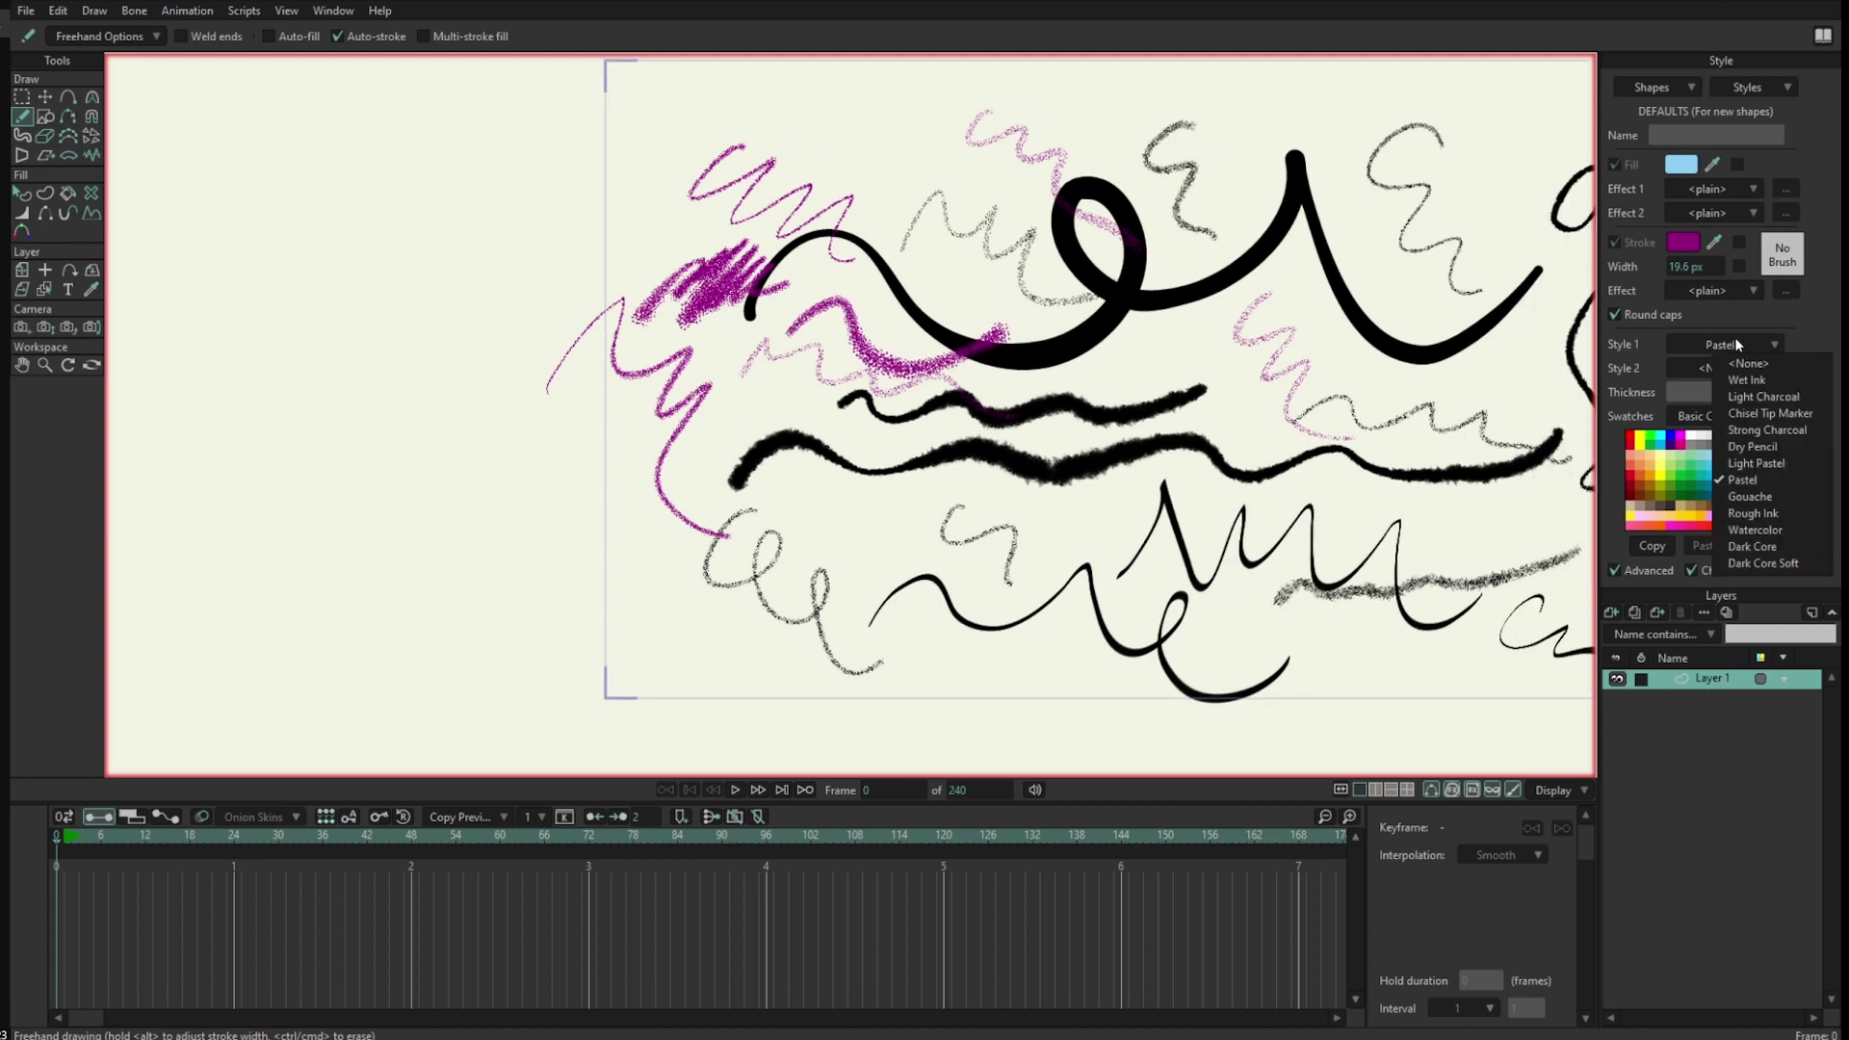
pyautogui.click(1767, 501)
pyautogui.moveTo(1265, 461); pyautogui.dragTo(1100, 450)
pyautogui.moveTo(1284, 495)
pyautogui.mouseDown()
pyautogui.moveTo(1300, 495)
pyautogui.moveTo(960, 243)
pyautogui.mouseUp()
pyautogui.moveTo(835, 445)
pyautogui.mouseDown()
pyautogui.moveTo(1425, 491)
pyautogui.moveTo(1310, 655)
pyautogui.mouseUp()
pyautogui.moveTo(860, 619)
pyautogui.mouseDown()
pyautogui.moveTo(1074, 597)
pyautogui.moveTo(1223, 688)
pyautogui.mouseUp()
pyautogui.scroll(3, 1197, 472)
pyautogui.moveTo(1300, 226)
pyautogui.mouseDown()
pyautogui.moveTo(1384, 437)
pyautogui.moveTo(1269, 347)
pyautogui.mouseUp()
# Set Style 1 to Rough Ink and draw a short vertical purple squiggle to the right of the artboard
pyautogui.click(1733, 345)
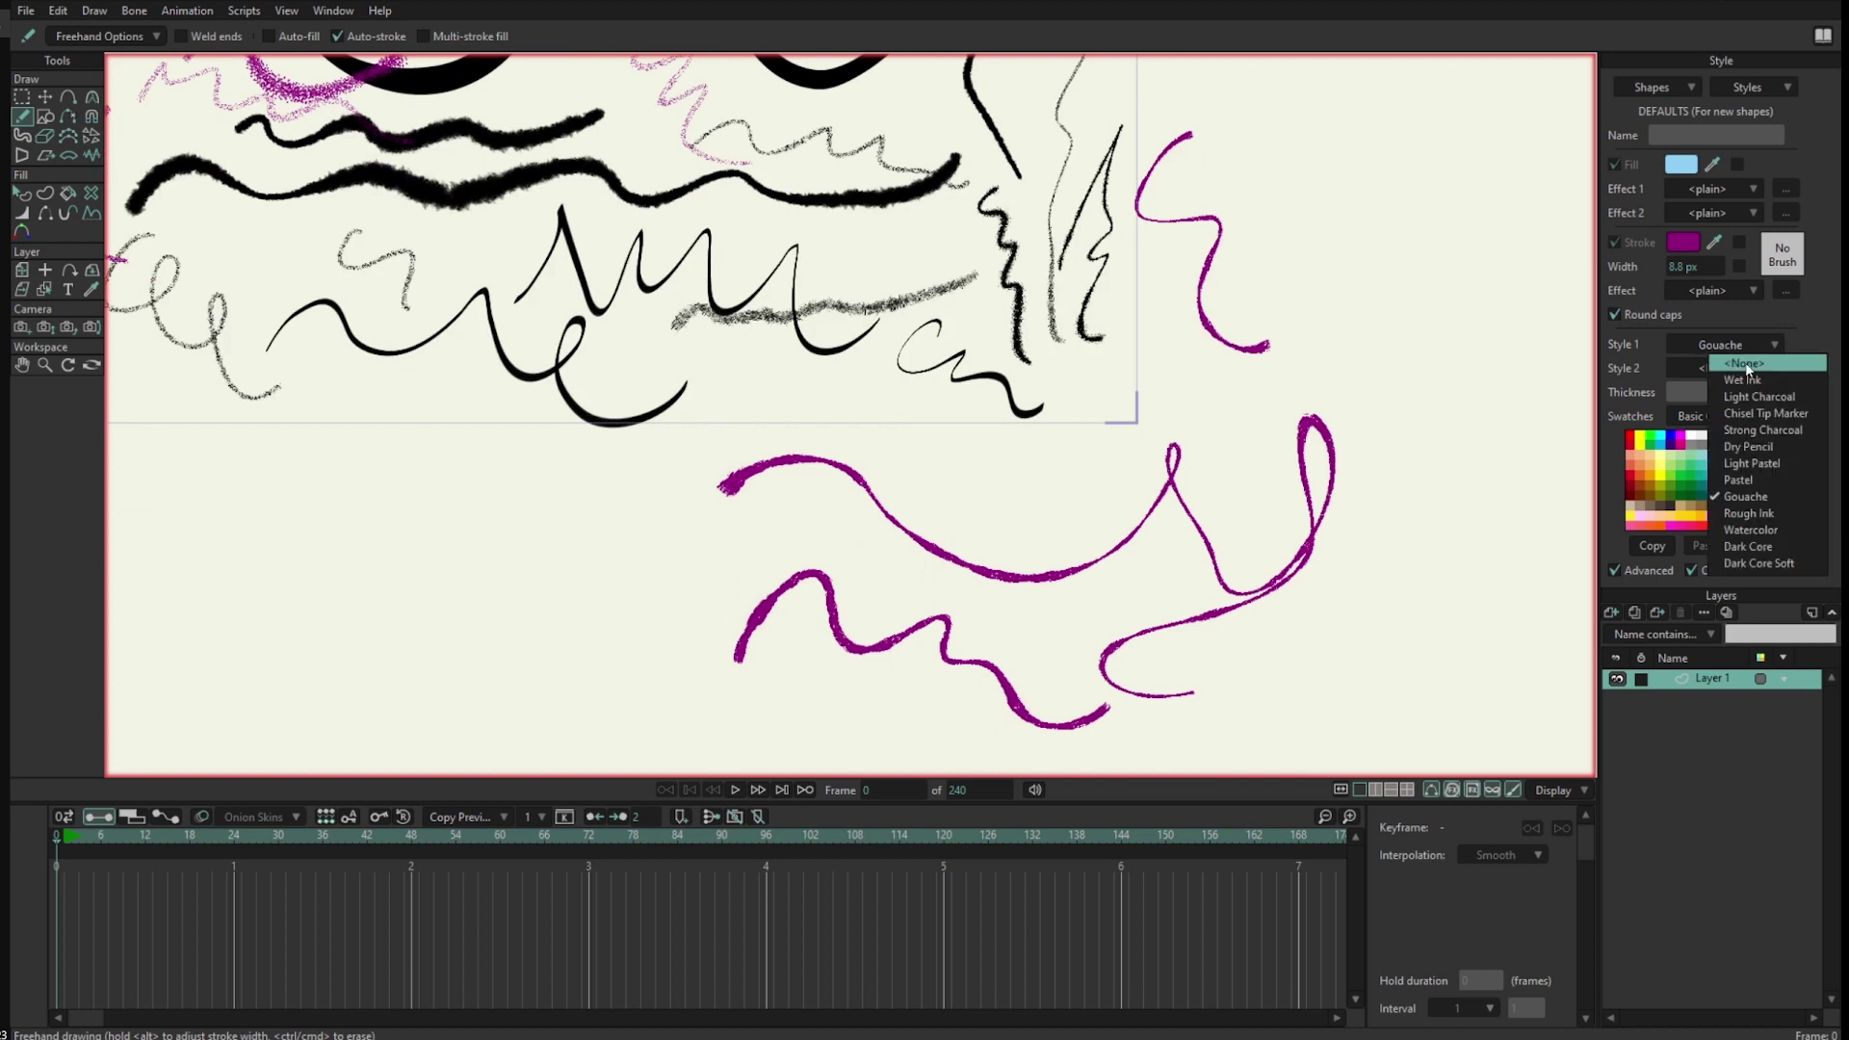
pyautogui.click(1755, 512)
pyautogui.moveTo(1355, 281); pyautogui.dragTo(1393, 485)
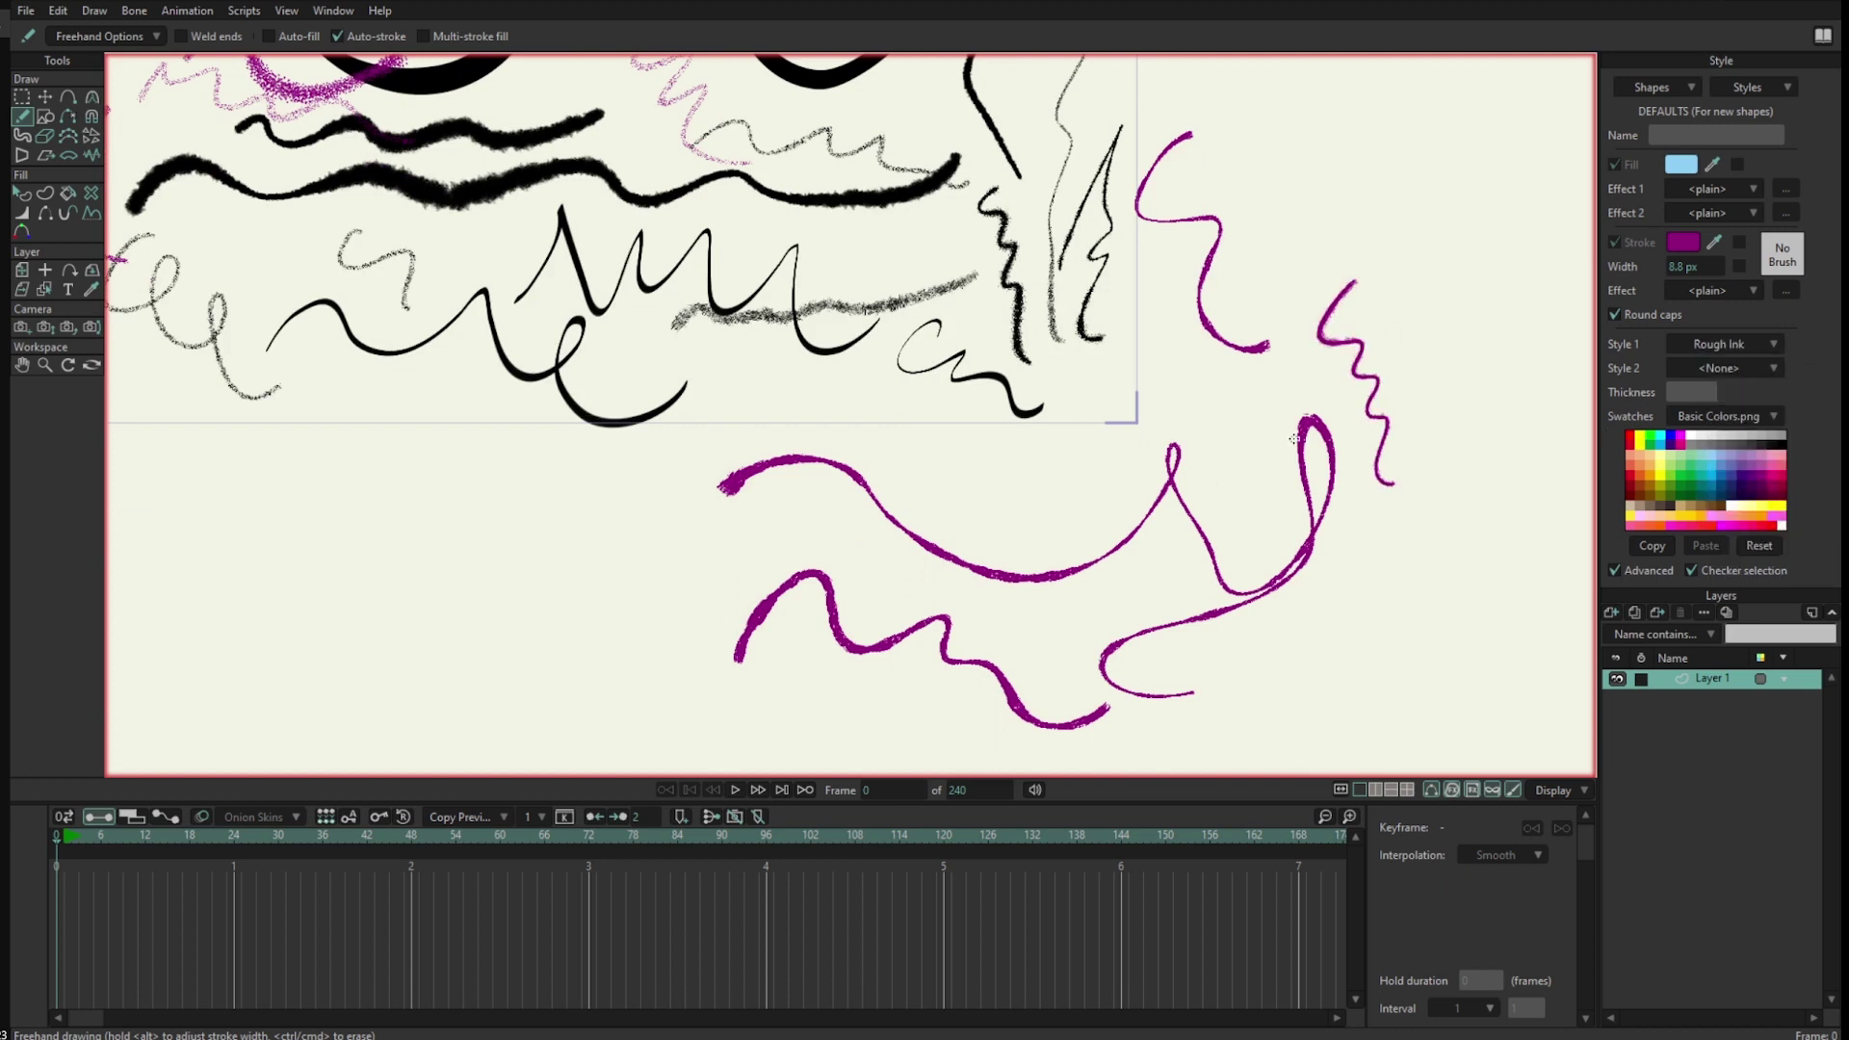
# Set Style 1 to Watercolor and undo the trial strokes made below the artboard, including one 131.2 px wide
pyautogui.click(1734, 345)
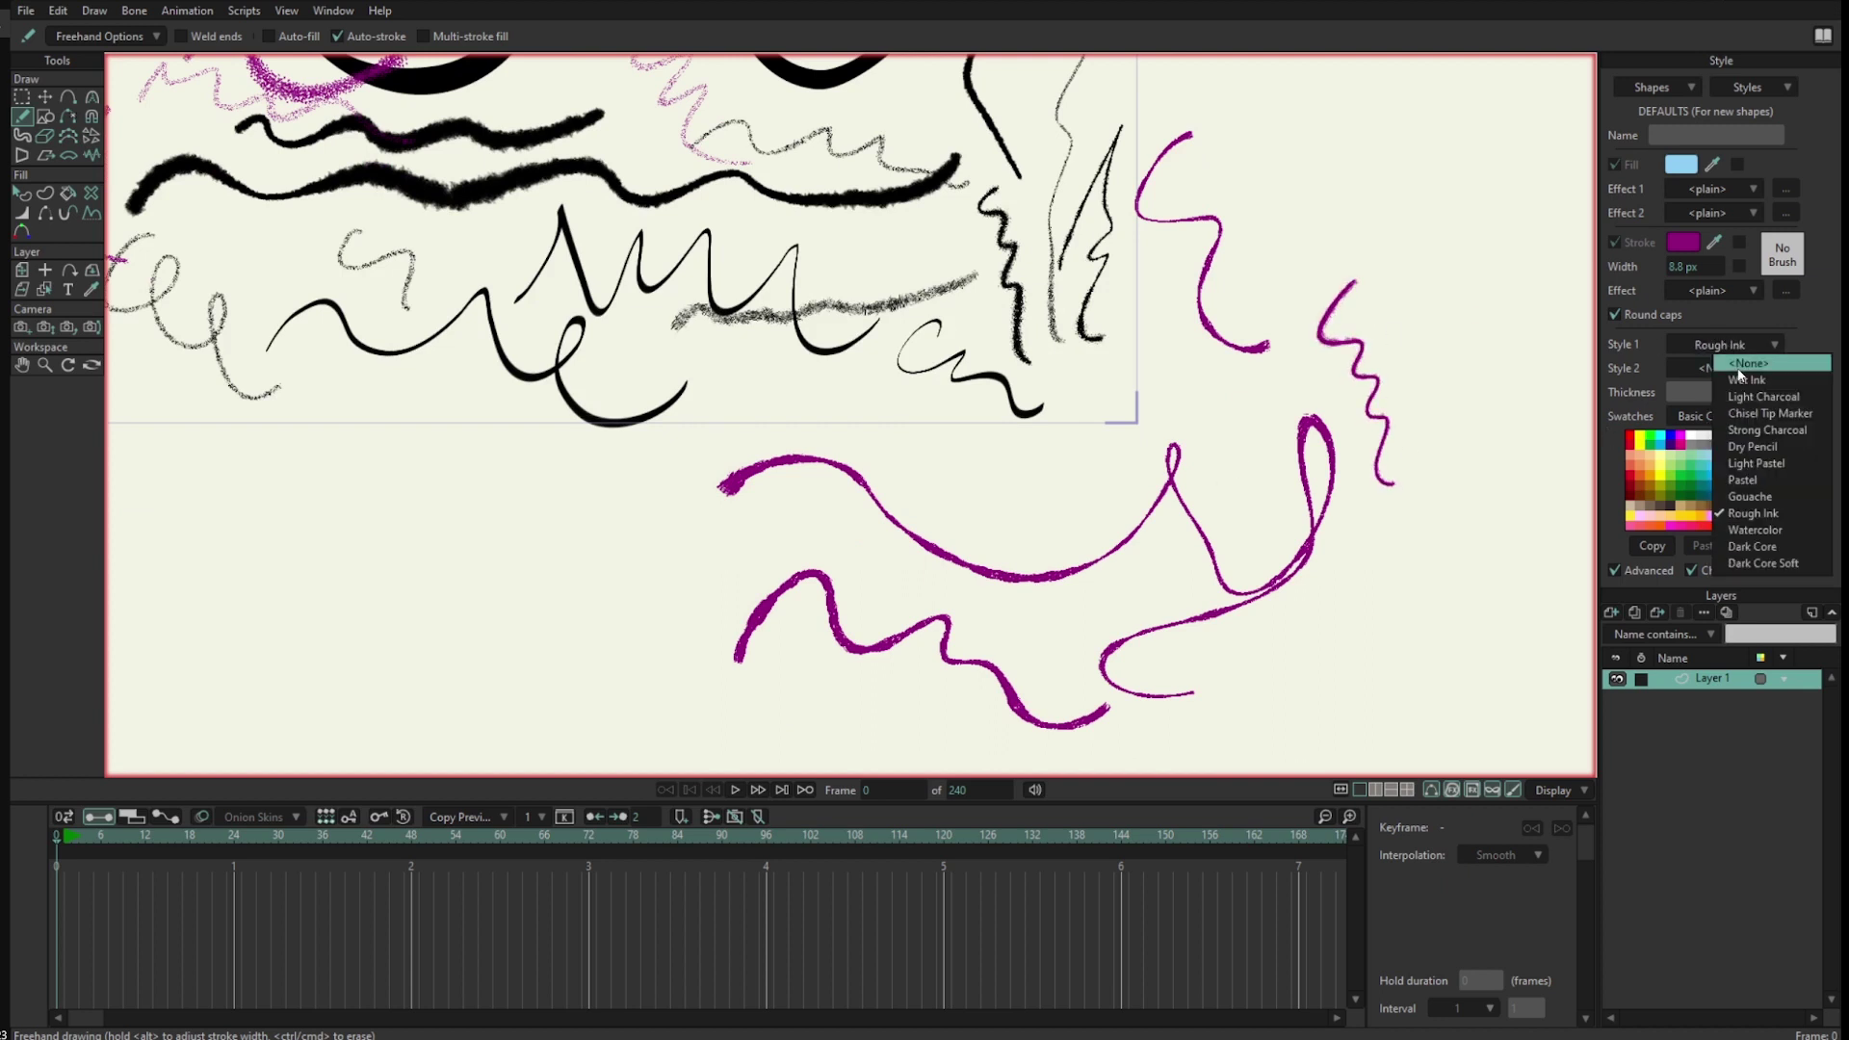
pyautogui.click(1755, 532)
pyautogui.moveTo(493, 512); pyautogui.dragTo(718, 470)
pyautogui.hotkey('ctrl', 'z')
pyautogui.keyDown('alt'); pyautogui.moveTo(512, 510); pyautogui.dragTo(589, 518); pyautogui.keyUp('alt')
pyautogui.moveTo(446, 540)
pyautogui.mouseDown()
pyautogui.moveTo(654, 473)
pyautogui.moveTo(812, 491)
pyautogui.moveTo(867, 430)
pyautogui.mouseUp()
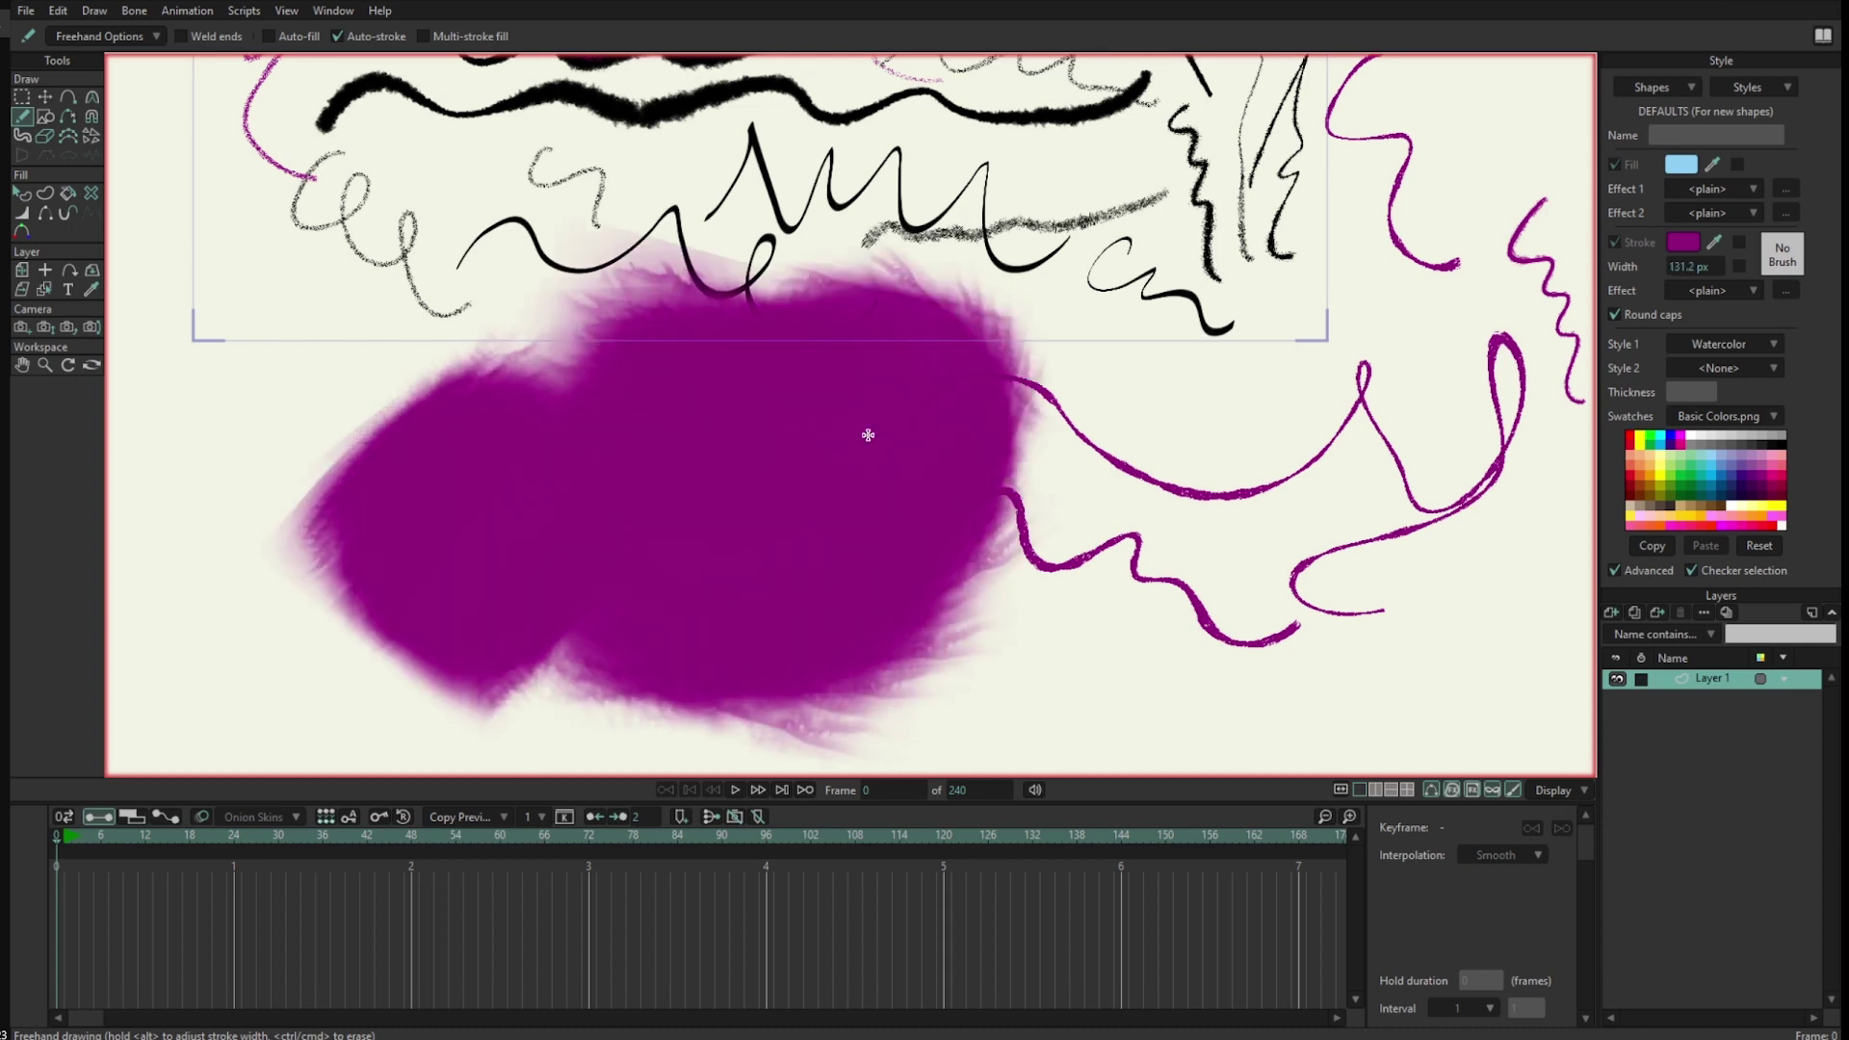
pyautogui.hotkey('ctrl', 'z')
# Reduce the stroke width to 46 px and undo a trial Watercolor stroke drawn with it
pyautogui.moveTo(598, 482); pyautogui.dragTo(551, 511)
pyautogui.moveTo(405, 599)
pyautogui.mouseDown()
pyautogui.moveTo(453, 539)
pyautogui.moveTo(871, 416)
pyautogui.mouseUp()
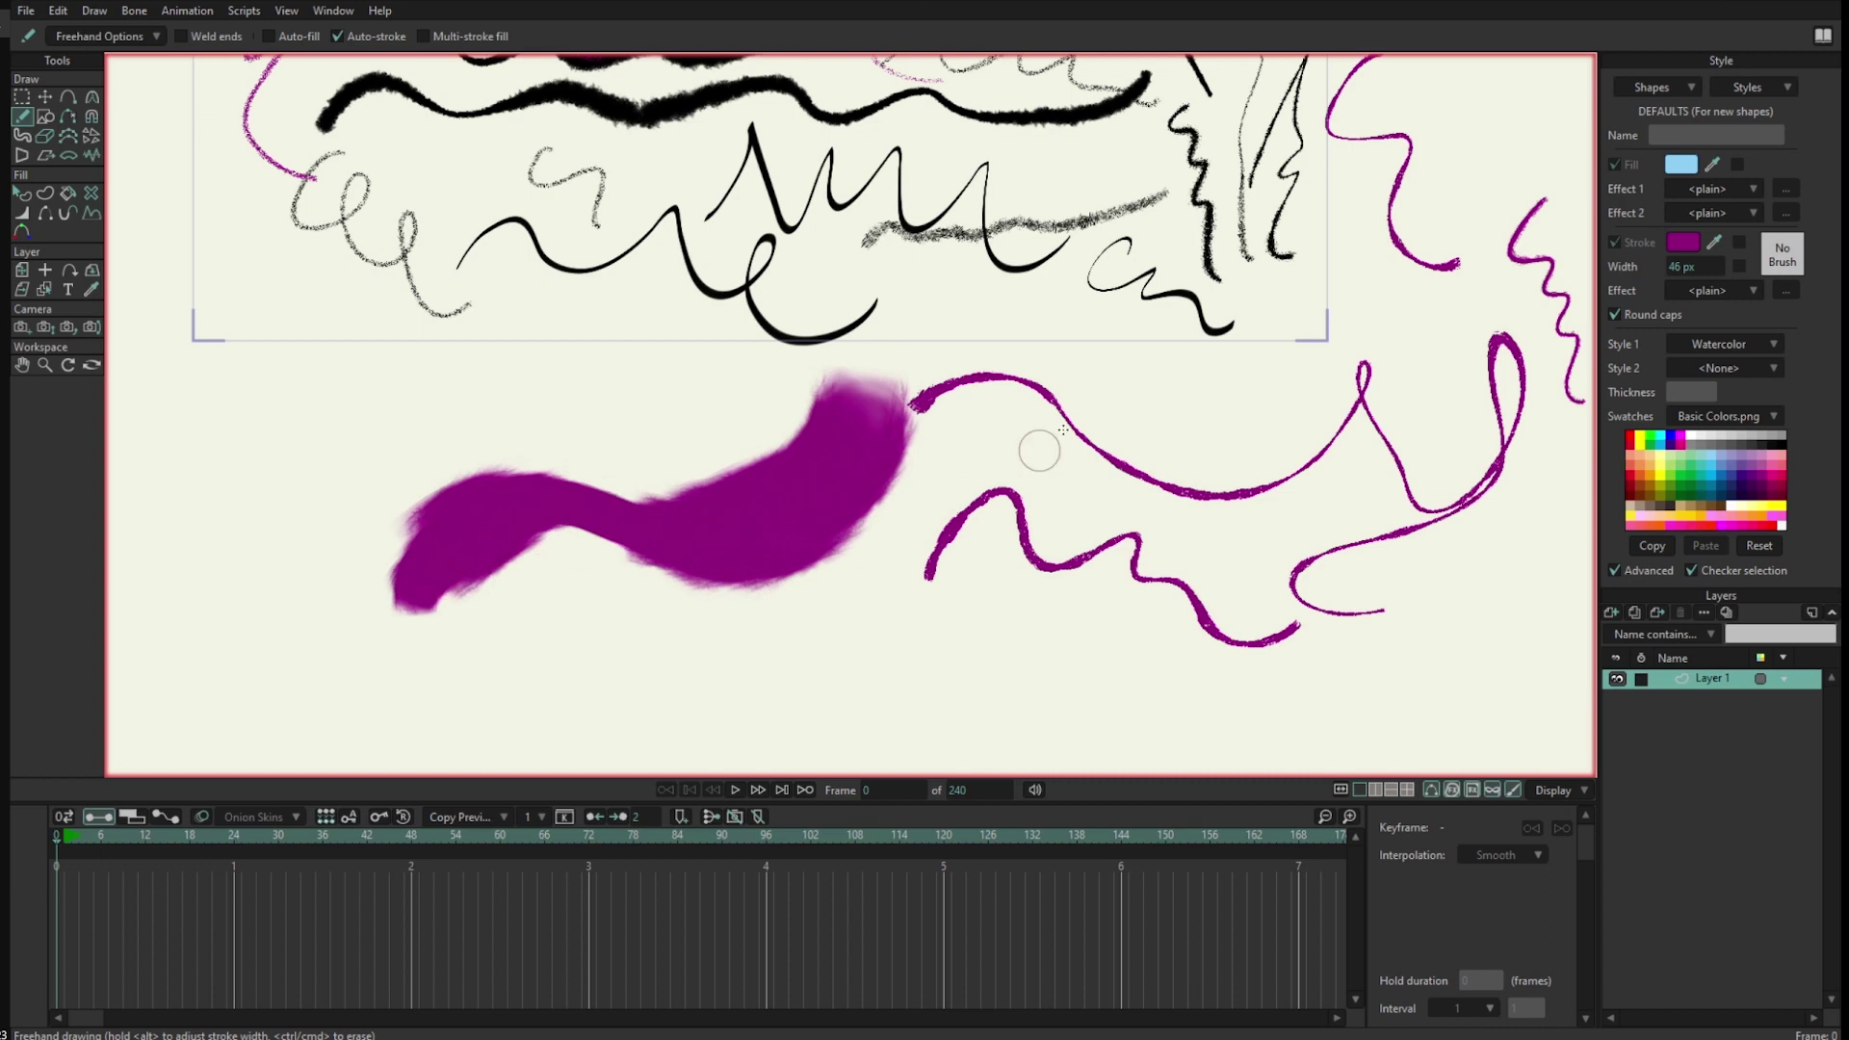
pyautogui.hotkey('ctrl', 'z')
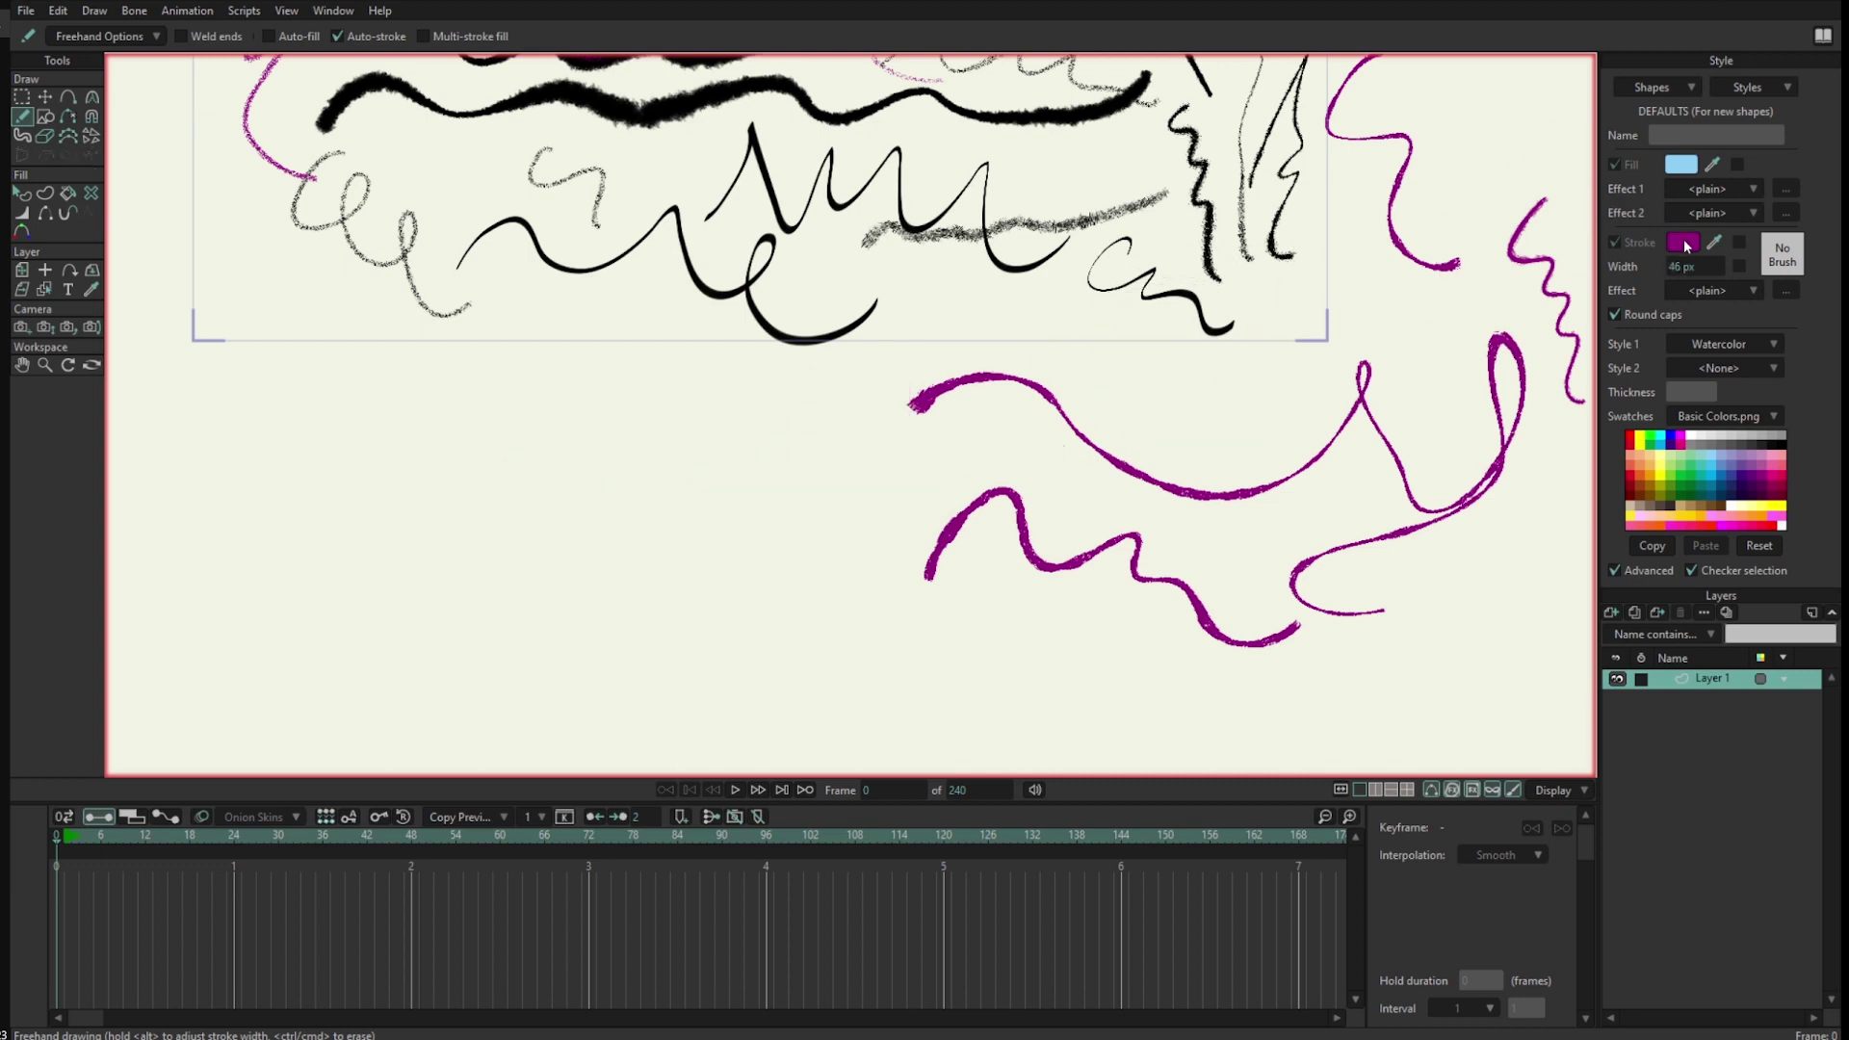
# Lower the purple stroke colour's alpha to 5%
pyautogui.click(1685, 241)
pyautogui.moveTo(1569, 223)
pyautogui.mouseDown()
pyautogui.moveTo(1407, 159)
pyautogui.moveTo(1365, 231)
pyautogui.moveTo(1365, 399)
pyautogui.mouseUp()
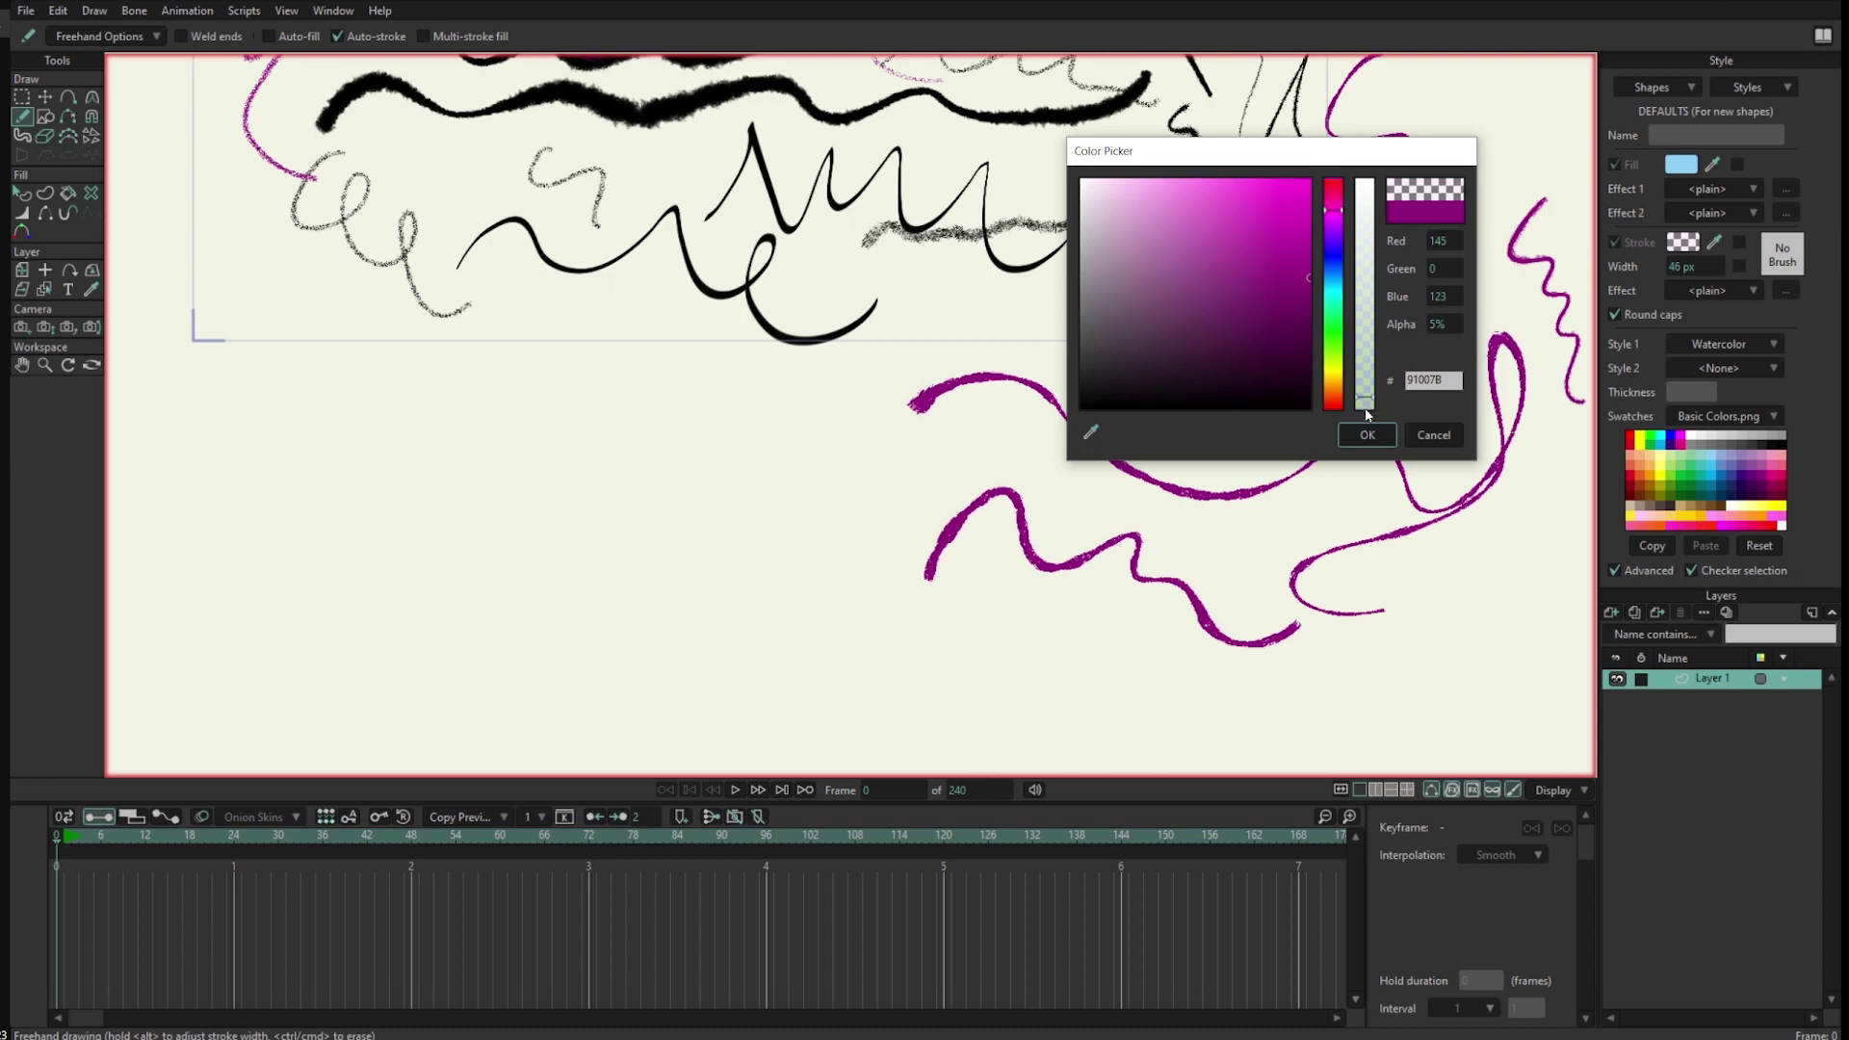
pyautogui.click(1366, 435)
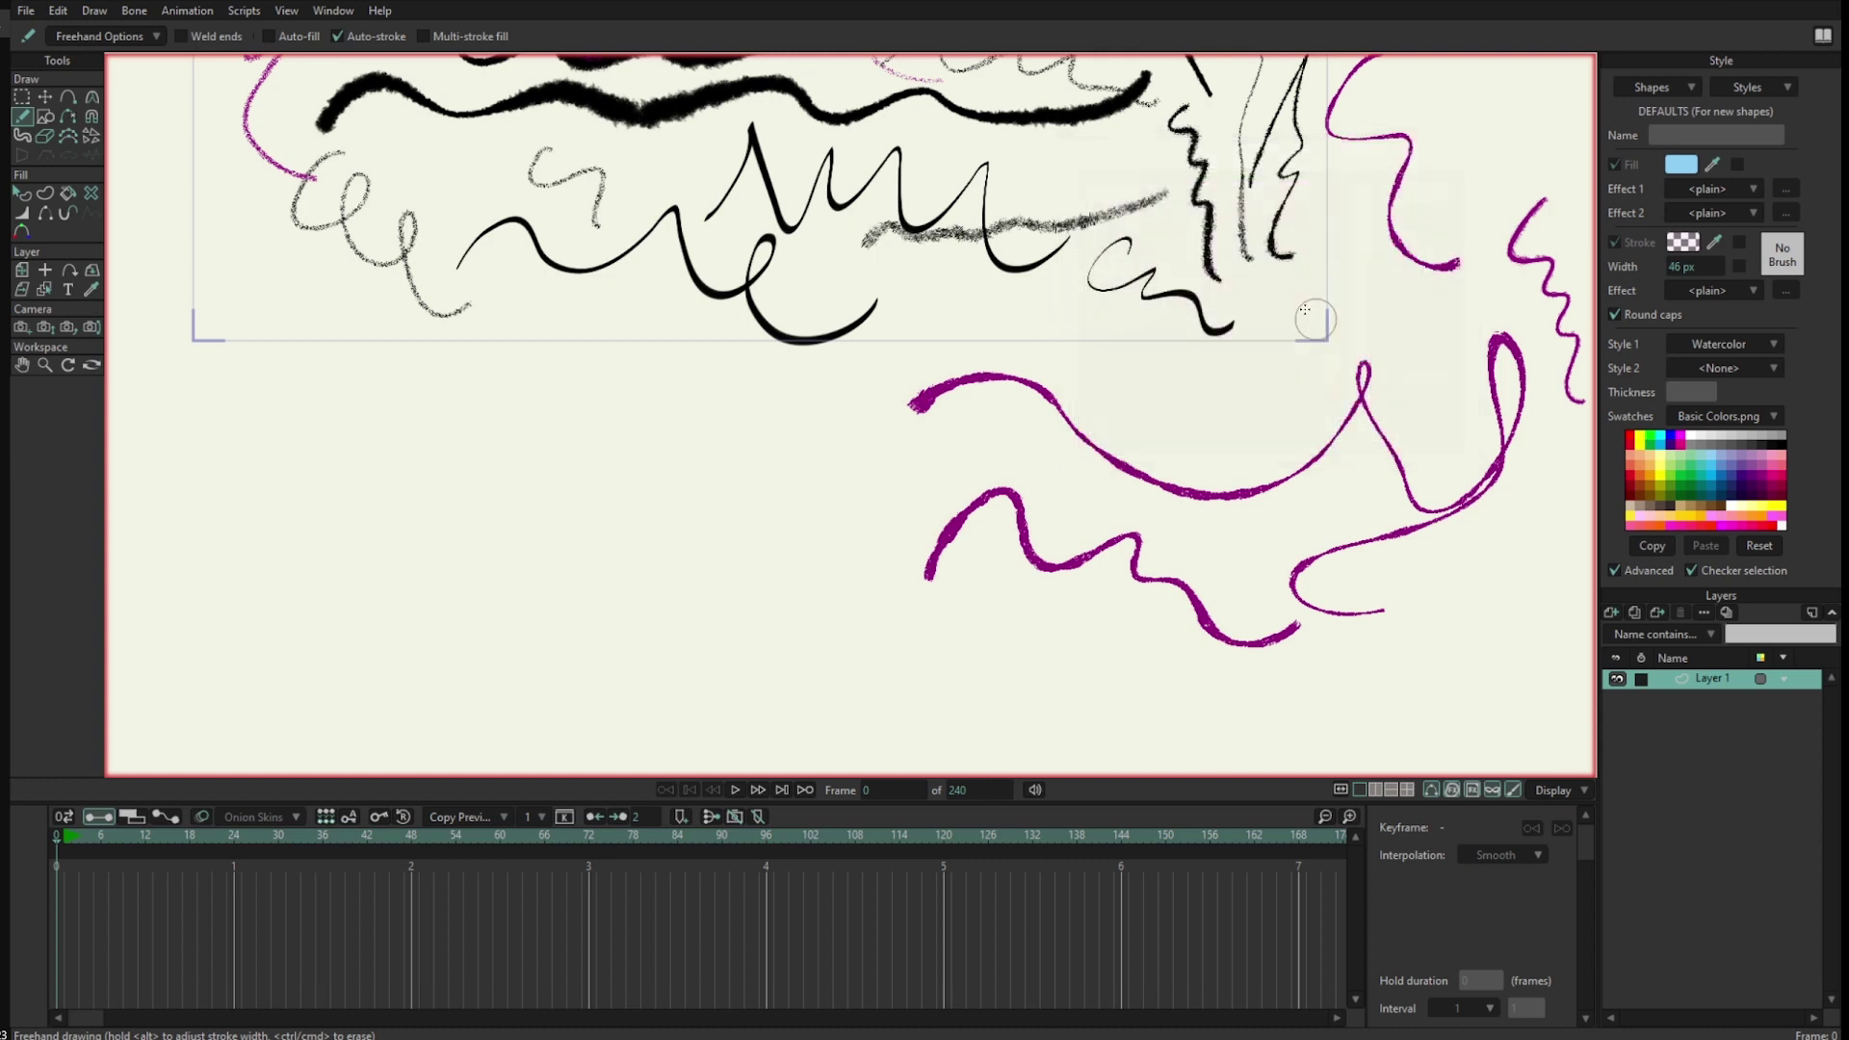
# Scribble overlapping translucent Watercolor washes below the artboard, in purple at 46 px and 146.8 px widths and in teal alongside
pyautogui.moveTo(477, 578)
pyautogui.mouseDown()
pyautogui.moveTo(659, 408)
pyautogui.moveTo(616, 512)
pyautogui.moveTo(677, 477)
pyautogui.moveTo(689, 505)
pyautogui.moveTo(738, 491)
pyautogui.moveTo(765, 379)
pyautogui.moveTo(607, 418)
pyautogui.moveTo(651, 371)
pyautogui.moveTo(635, 386)
pyautogui.moveTo(668, 384)
pyautogui.moveTo(682, 503)
pyautogui.moveTo(735, 523)
pyautogui.moveTo(772, 504)
pyautogui.moveTo(613, 641)
pyautogui.moveTo(571, 642)
pyautogui.moveTo(612, 564)
pyautogui.moveTo(780, 385)
pyautogui.moveTo(563, 610)
pyautogui.moveTo(686, 474)
pyautogui.moveTo(662, 507)
pyautogui.mouseUp()
pyautogui.keyDown('alt'); pyautogui.moveTo(691, 534); pyautogui.dragTo(761, 534); pyautogui.keyUp('alt')
pyautogui.moveTo(894, 366); pyautogui.dragTo(755, 619)
pyautogui.moveTo(816, 345)
pyautogui.mouseDown()
pyautogui.moveTo(598, 449)
pyautogui.moveTo(712, 357)
pyautogui.mouseUp()
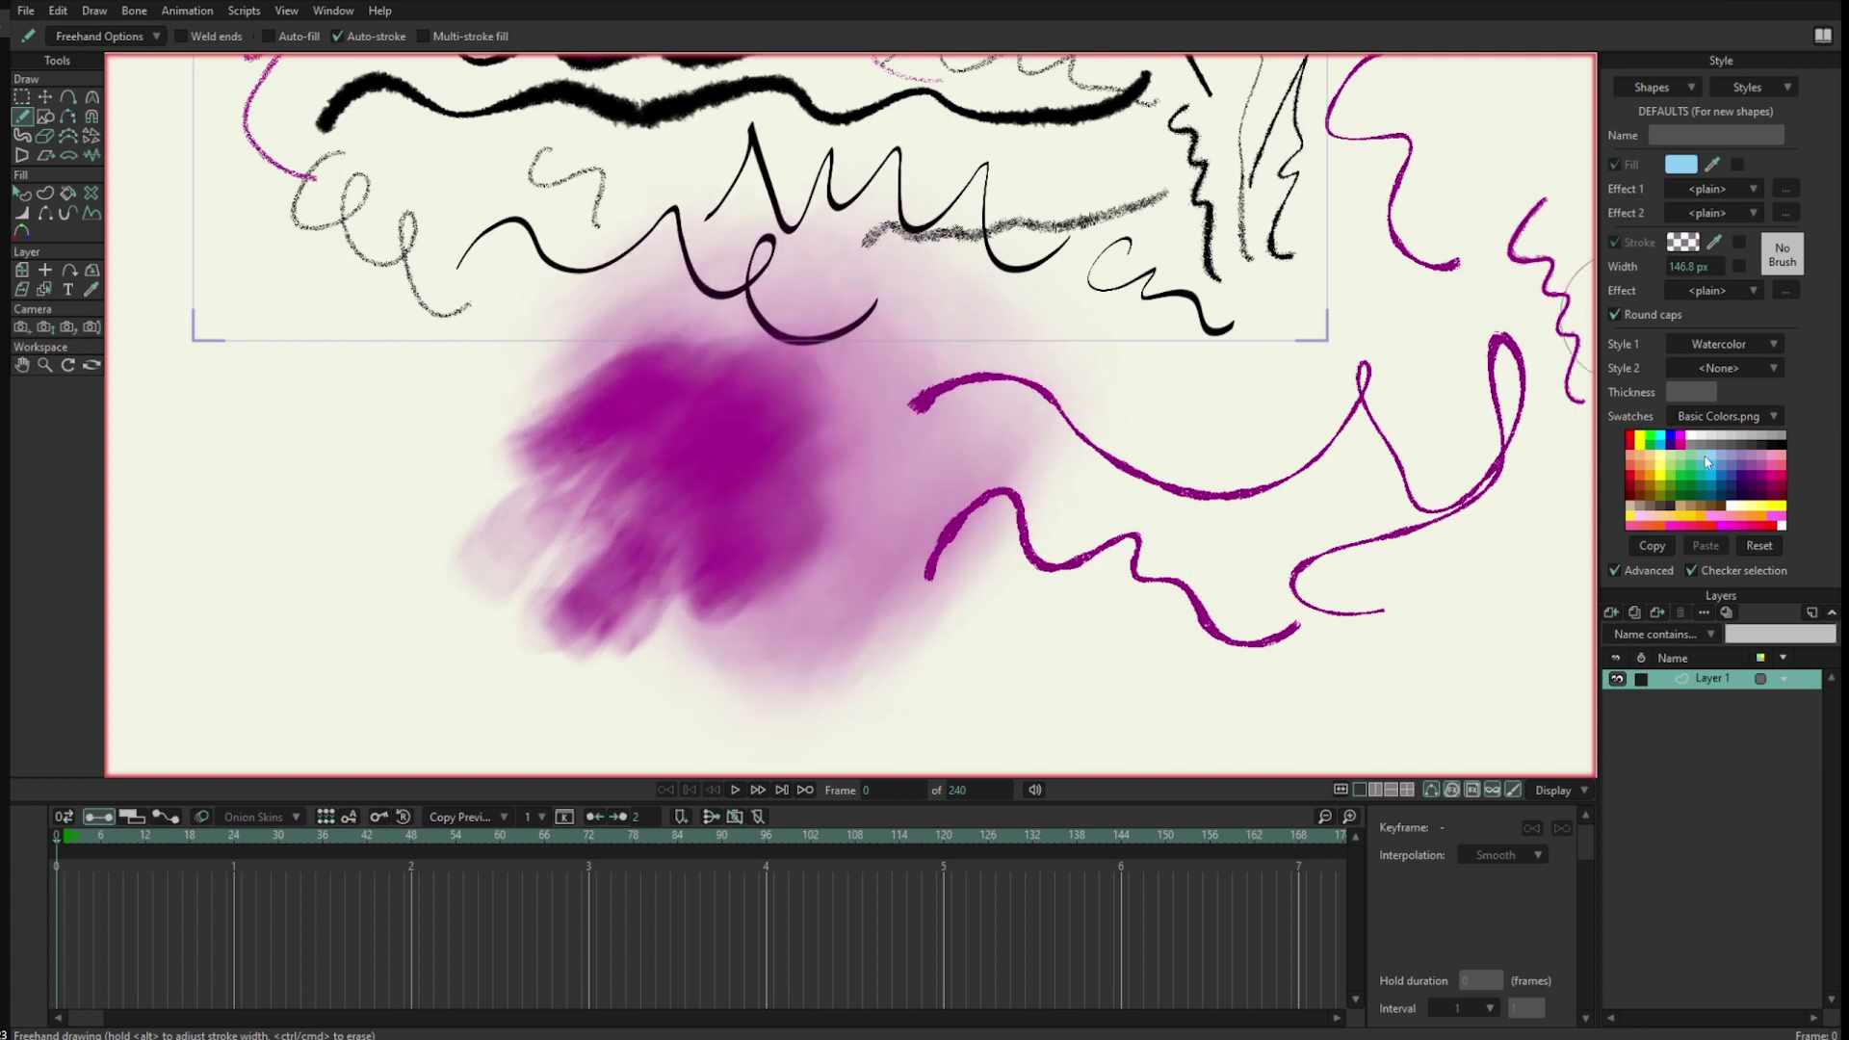
pyautogui.moveTo(568, 366)
pyautogui.mouseDown()
pyautogui.moveTo(405, 414)
pyautogui.moveTo(385, 540)
pyautogui.moveTo(519, 494)
pyautogui.moveTo(525, 573)
pyautogui.moveTo(609, 658)
pyautogui.moveTo(673, 543)
pyautogui.mouseUp()
# Display the underlying vector points of the overlapping Watercolor washes below the artboard with the Transform Points tool
pyautogui.press('g')
pyautogui.press('t')
pyautogui.click(962, 349)
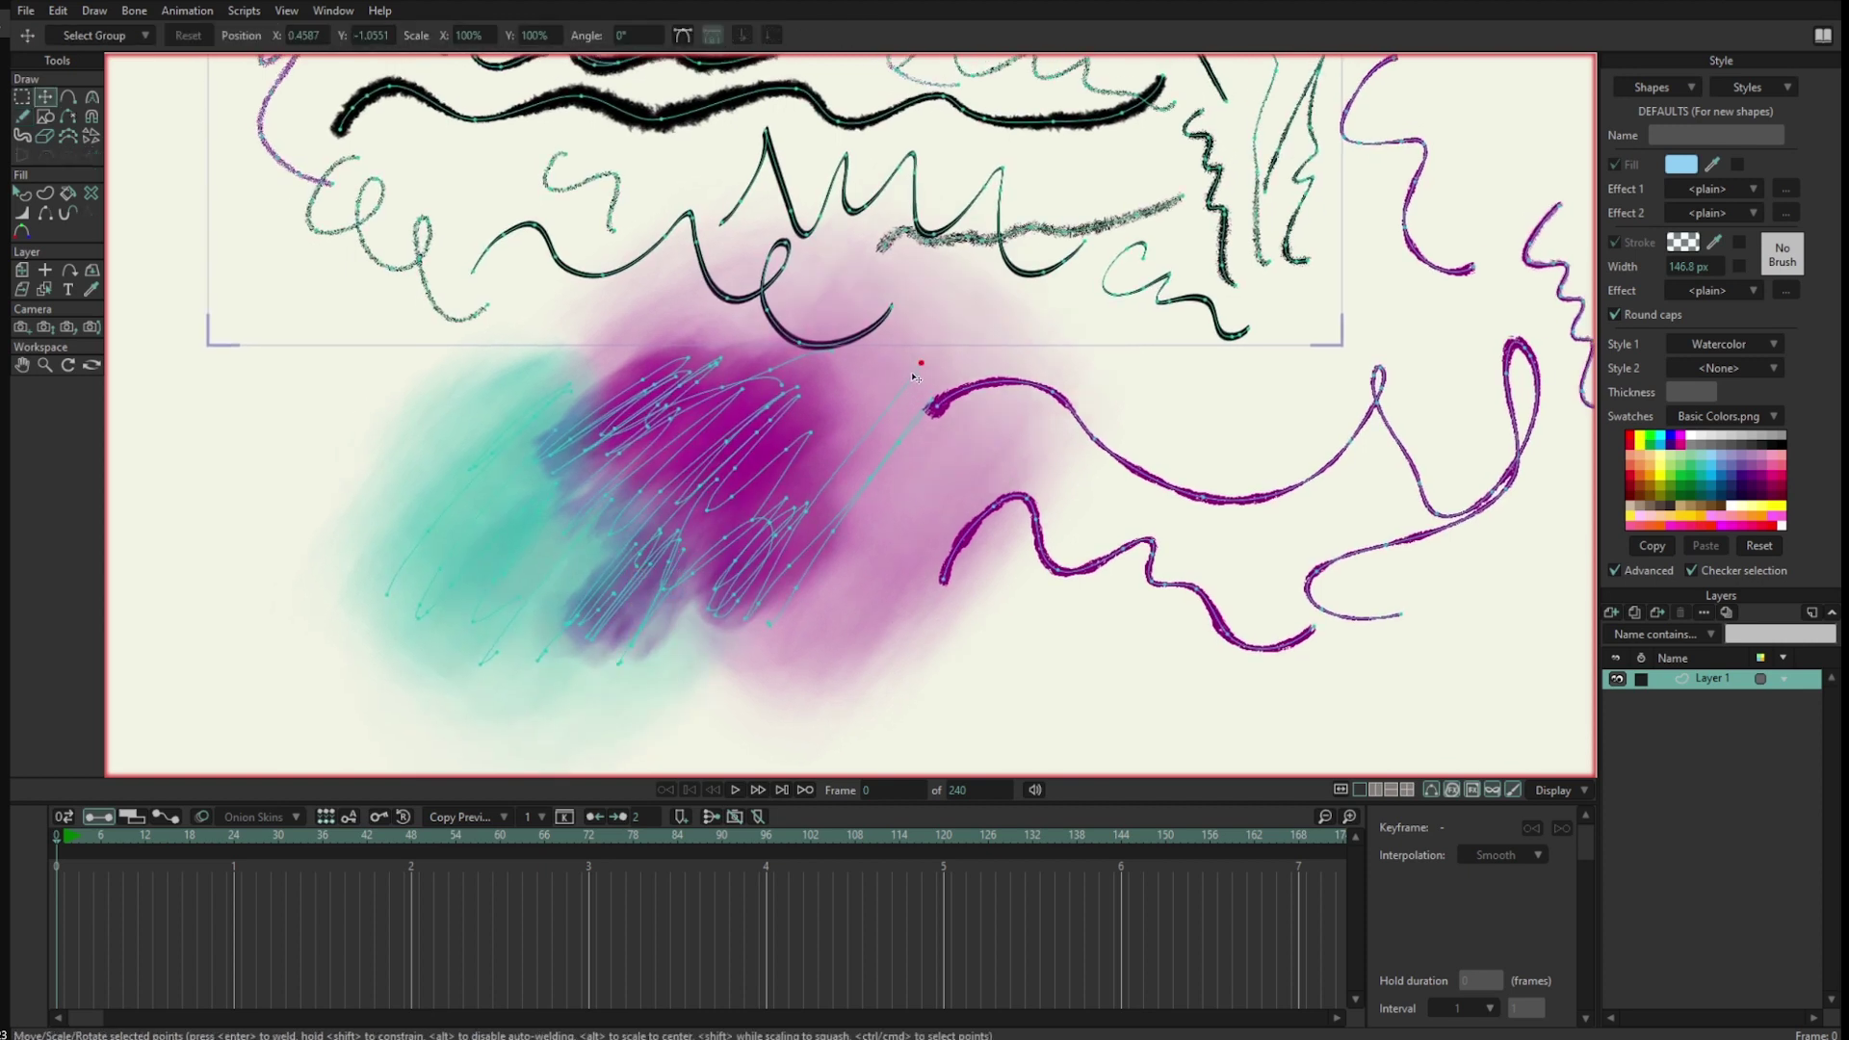
pyautogui.moveTo(922, 363)
pyautogui.mouseDown()
pyautogui.moveTo(1100, 310)
pyautogui.moveTo(942, 346)
pyautogui.moveTo(961, 385)
pyautogui.mouseUp()
pyautogui.scroll(-4, 744, 553)
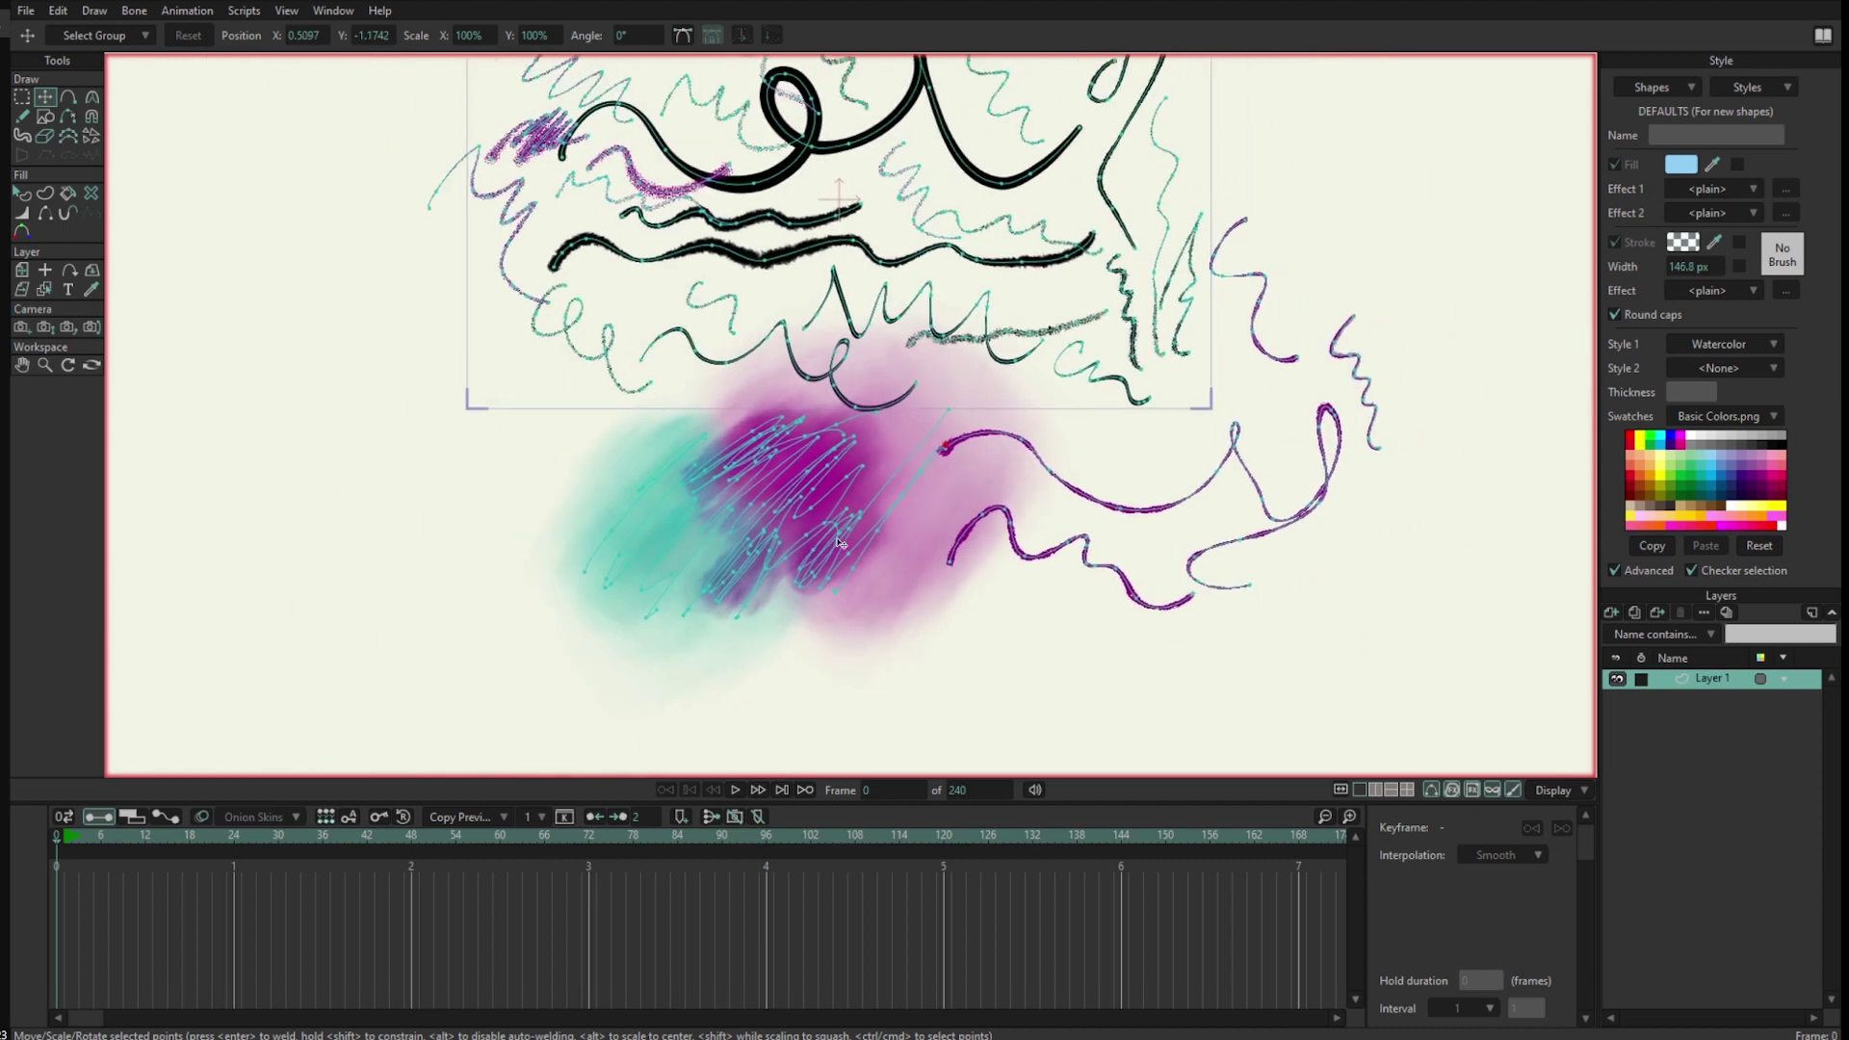
# Pick up the 8.8 px purple Gouache stroke's properties for new freehand shapes and set Style 1 to Dark Core
pyautogui.press('q')
pyautogui.click(1171, 557)
pyautogui.press('f')
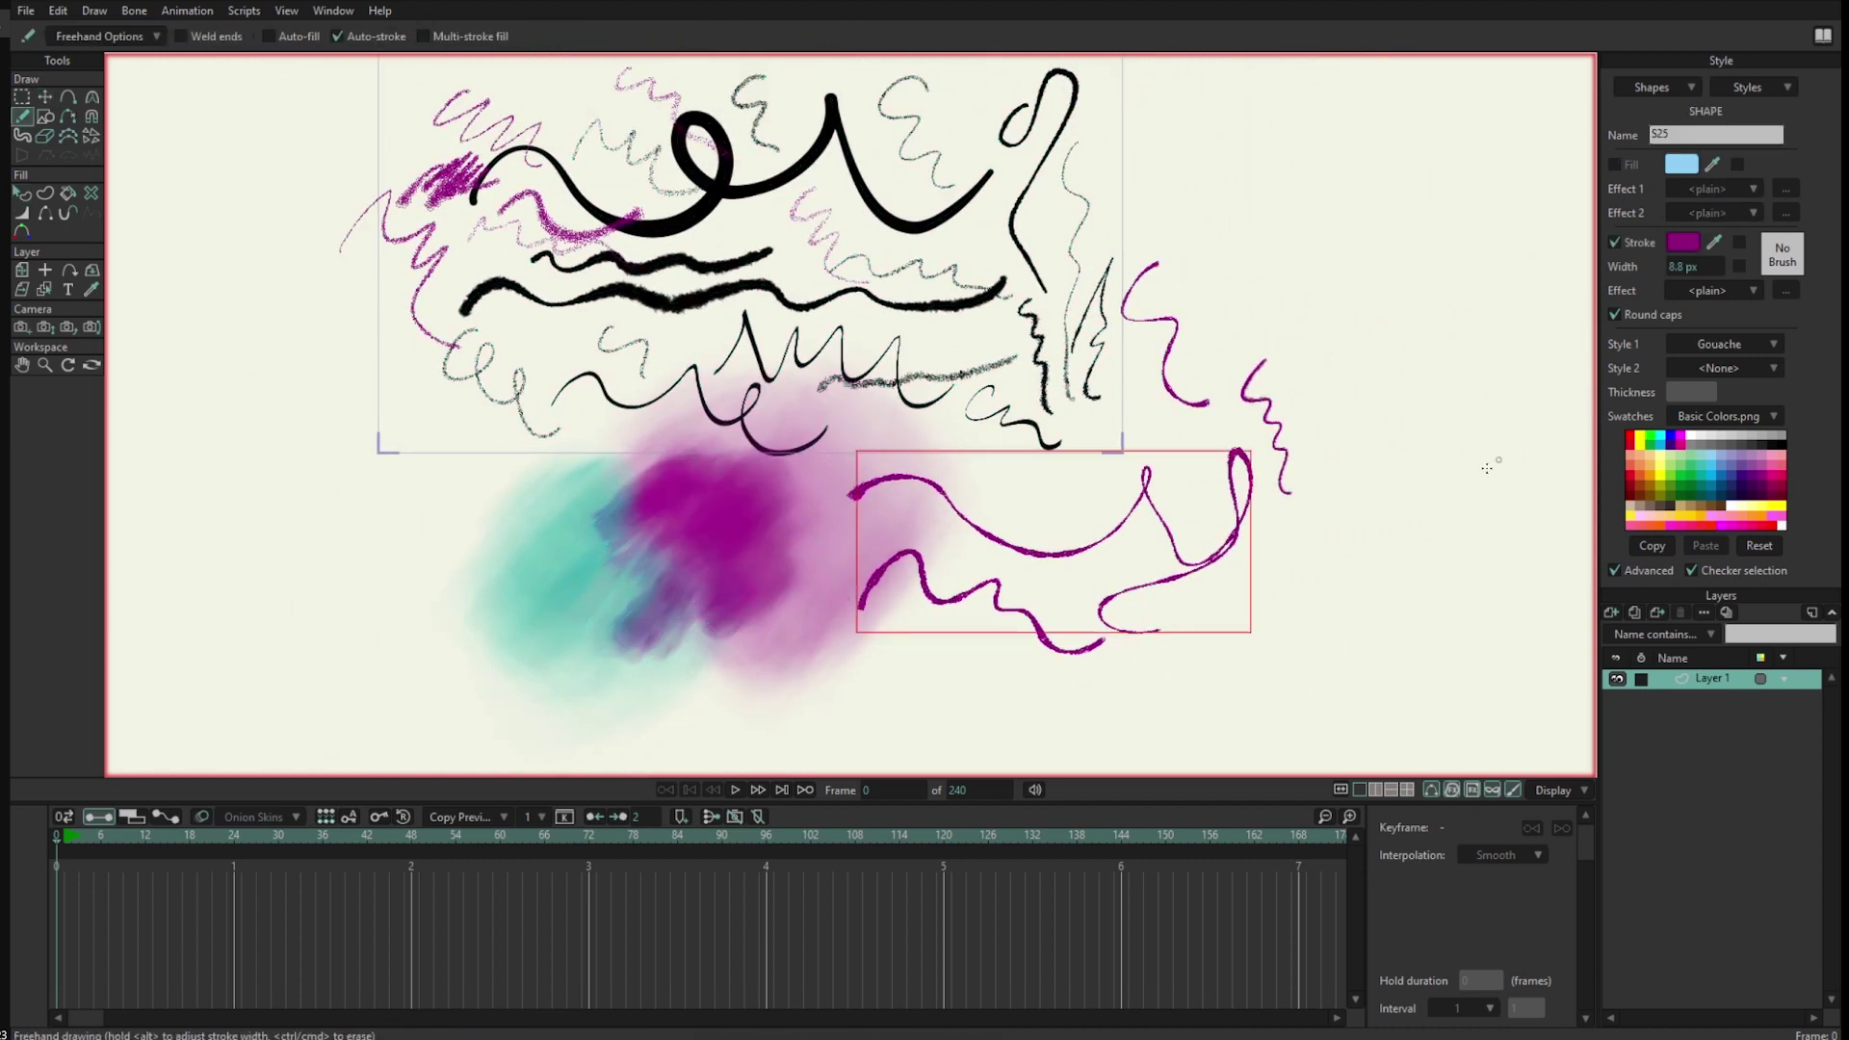
pyautogui.click(1719, 344)
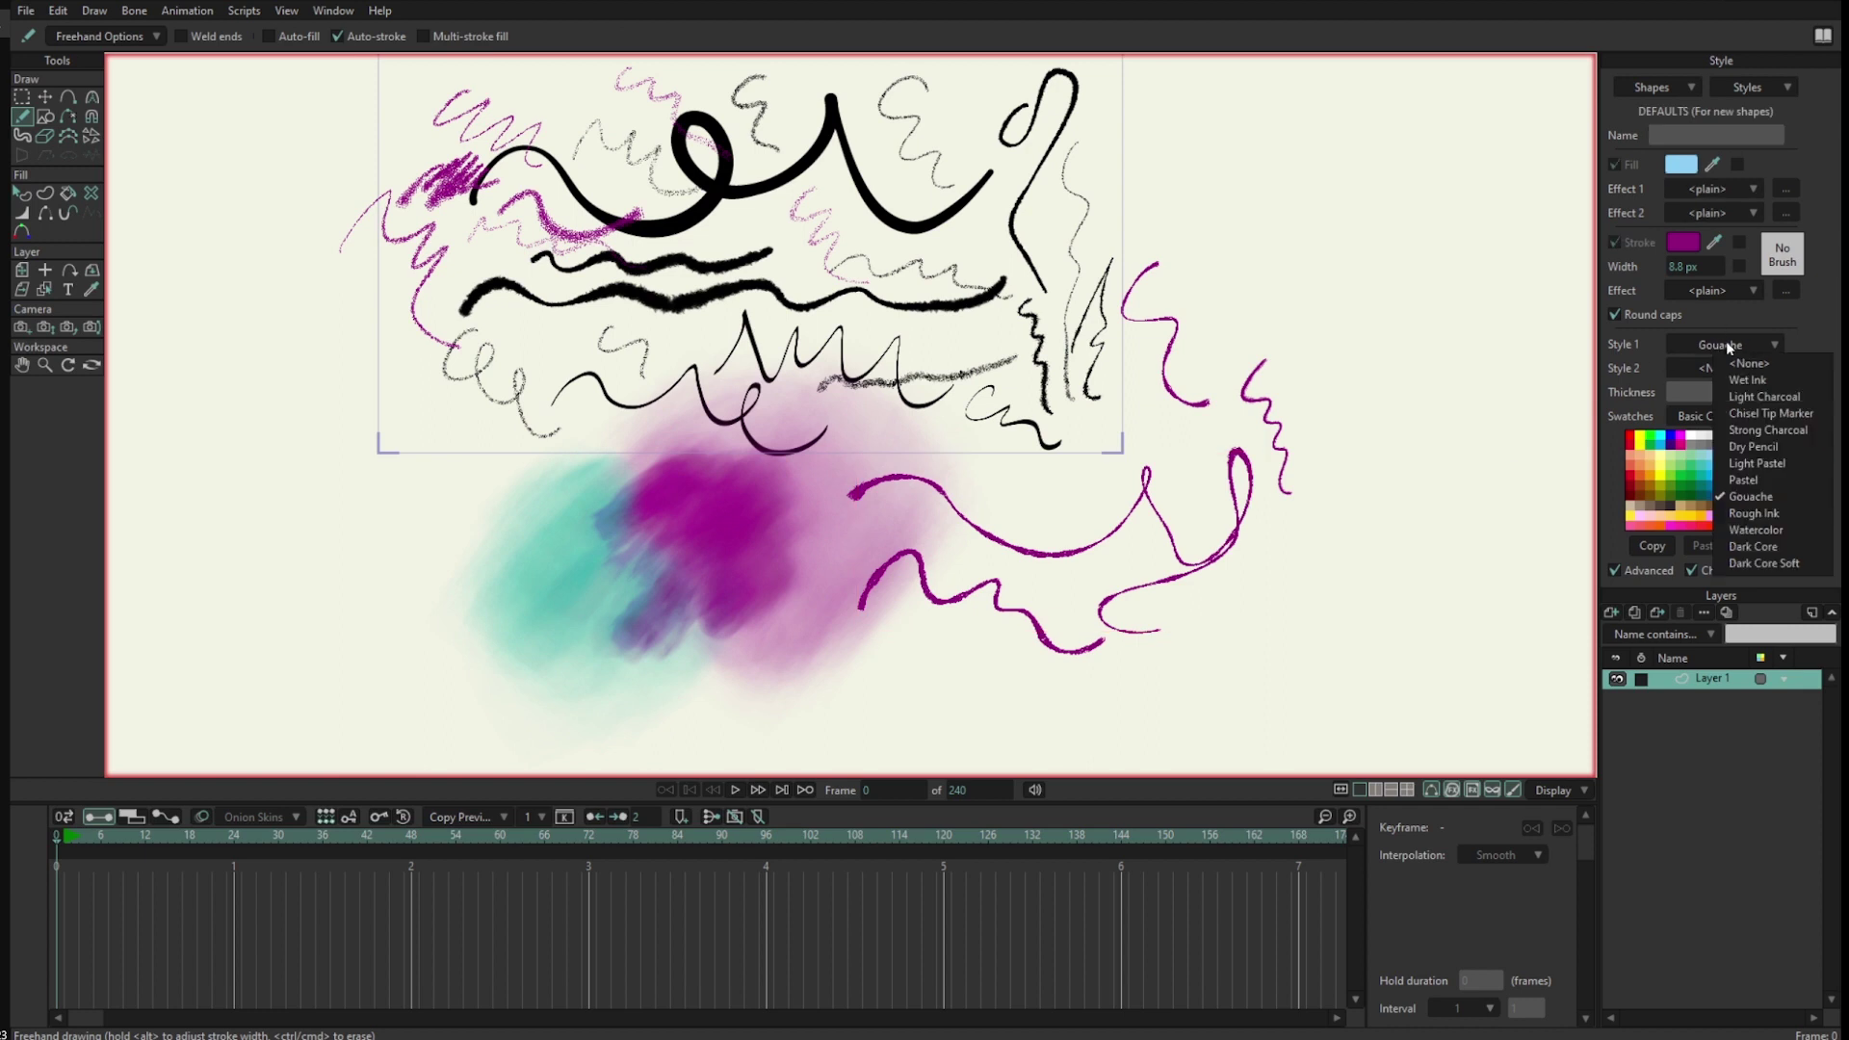
pyautogui.click(1777, 548)
# Draw several wavy purple Dark Core strokes at 8.8 px in the empty area right of the artboard
pyautogui.moveTo(1387, 199); pyautogui.dragTo(1349, 229)
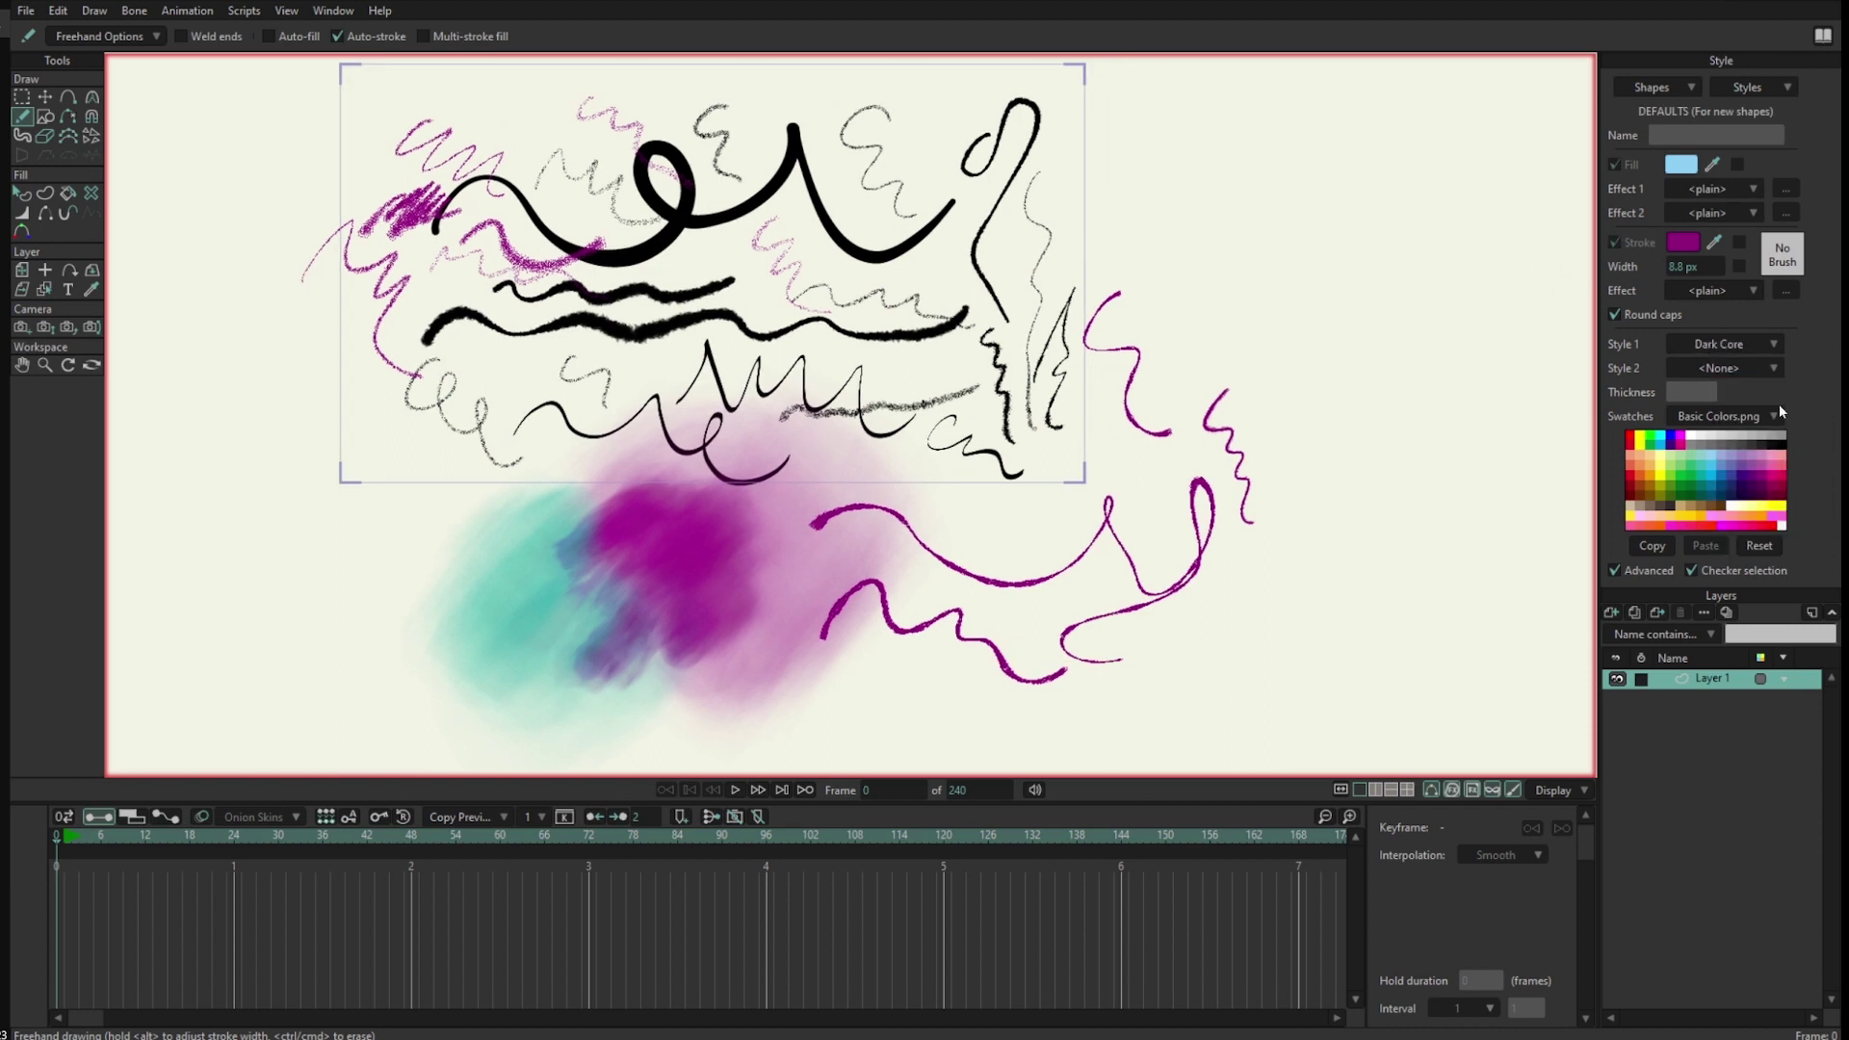
pyautogui.moveTo(1180, 224); pyautogui.dragTo(1271, 380)
pyautogui.scroll(6, 1334, 225)
pyautogui.scroll(2, 1001, 395)
pyautogui.moveTo(1050, 214)
pyautogui.mouseDown()
pyautogui.moveTo(1107, 363)
pyautogui.moveTo(1290, 569)
pyautogui.mouseUp()
pyautogui.moveTo(1185, 346)
pyautogui.mouseDown()
pyautogui.moveTo(1175, 360)
pyautogui.moveTo(1433, 561)
pyautogui.mouseUp()
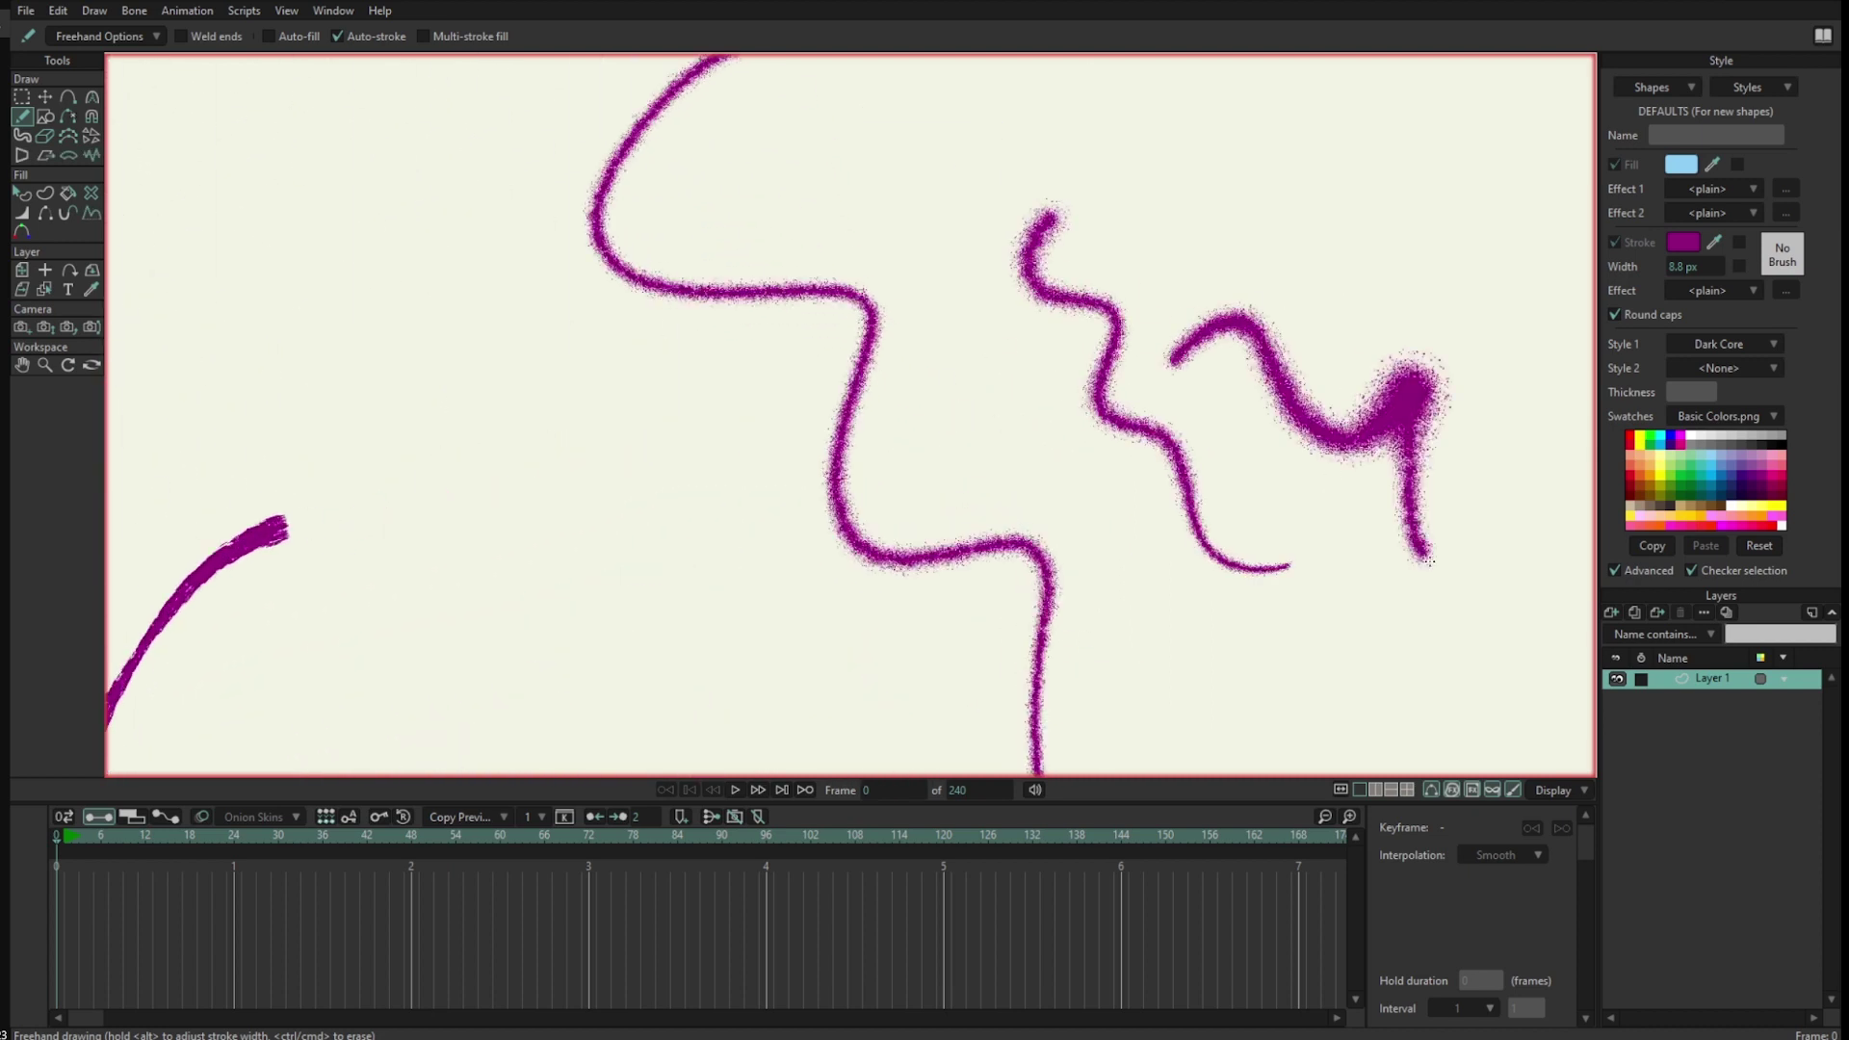
pyautogui.scroll(-4, 1214, 308)
pyautogui.moveTo(817, 224)
pyautogui.mouseDown()
pyautogui.moveTo(870, 365)
pyautogui.moveTo(1035, 569)
pyautogui.mouseUp()
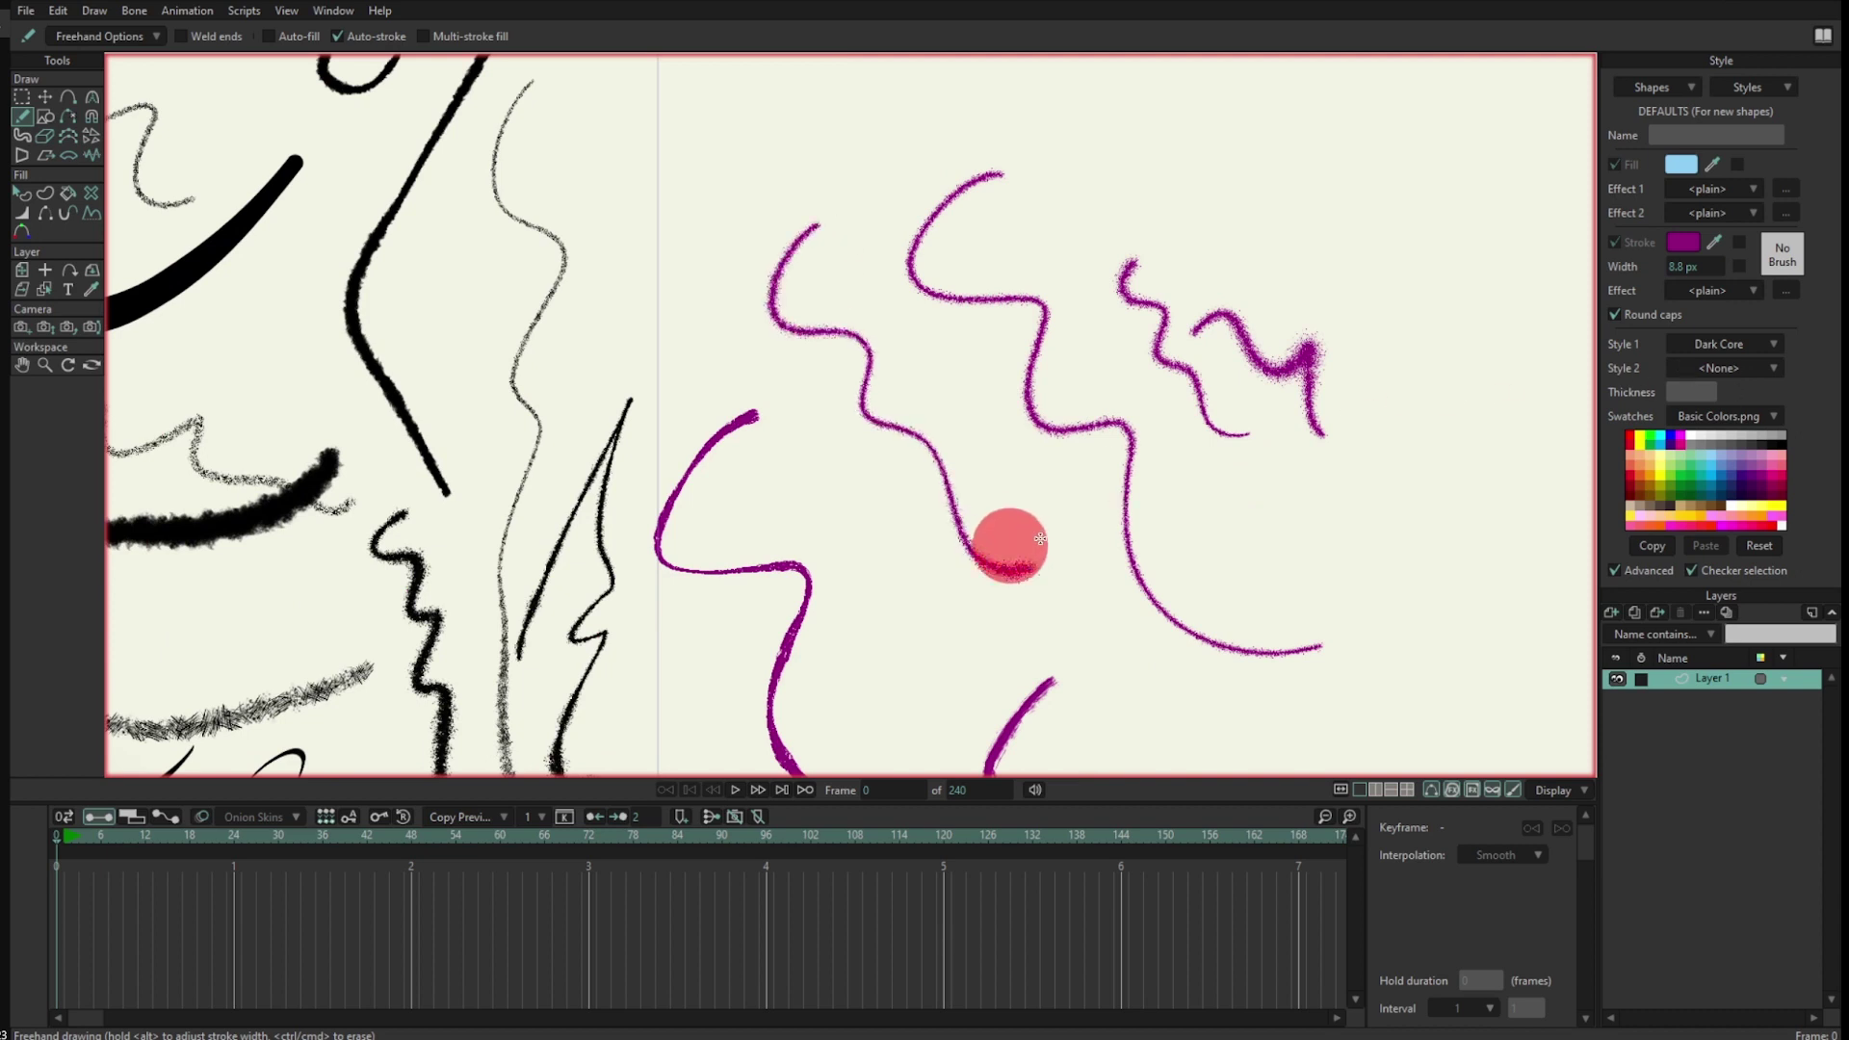
# Draw broad overlapping Dark Core strokes at 47.2 px across the artboard's right edge
pyautogui.moveTo(703, 120)
pyautogui.mouseDown()
pyautogui.moveTo(717, 255)
pyautogui.moveTo(664, 345)
pyautogui.mouseUp()
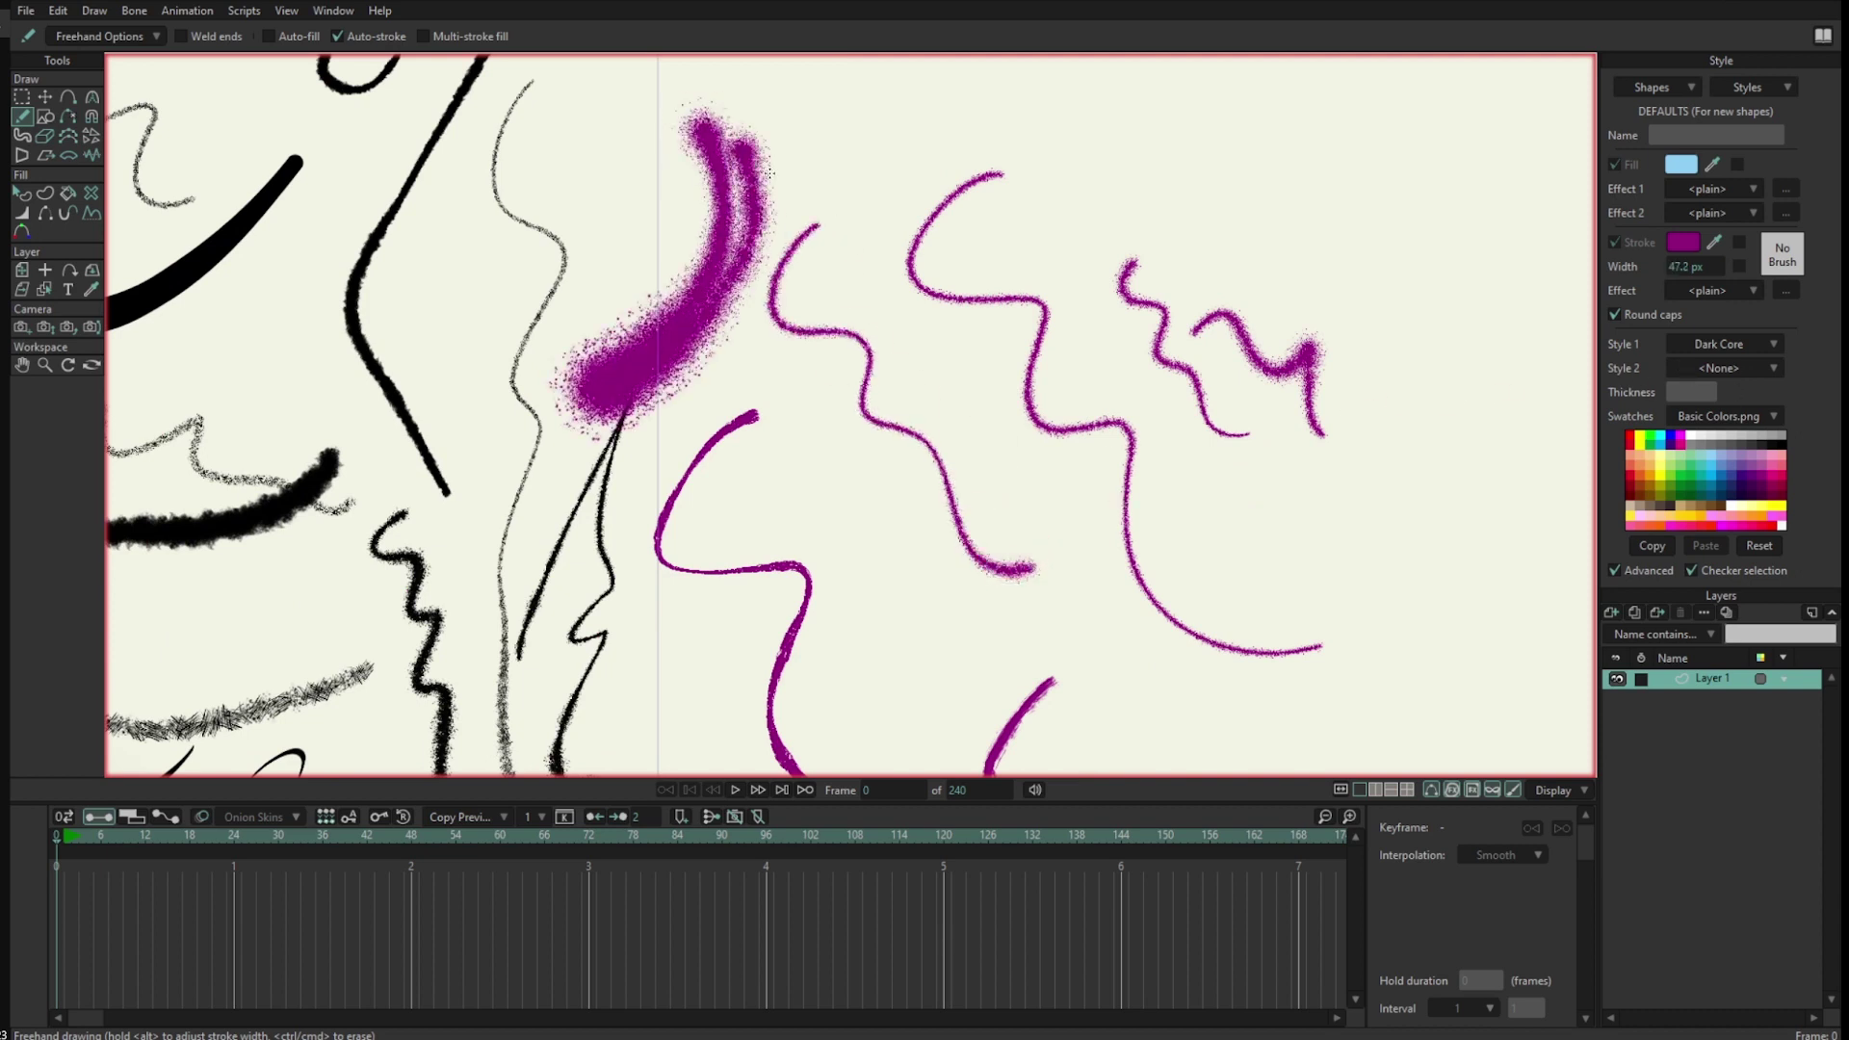
pyautogui.moveTo(604, 85)
pyautogui.mouseDown()
pyautogui.moveTo(667, 183)
pyautogui.moveTo(492, 352)
pyautogui.mouseUp()
pyautogui.moveTo(638, 156)
pyautogui.mouseDown()
pyautogui.moveTo(612, 261)
pyautogui.moveTo(627, 286)
pyautogui.moveTo(674, 240)
pyautogui.mouseUp()
# Set Style 1 to Dark Core Soft and draw a broad stroke plus thinner 5.2 px strokes right of the artboard
pyautogui.moveTo(935, 392)
pyautogui.mouseDown()
pyautogui.moveTo(920, 414)
pyautogui.moveTo(703, 467)
pyautogui.mouseUp()
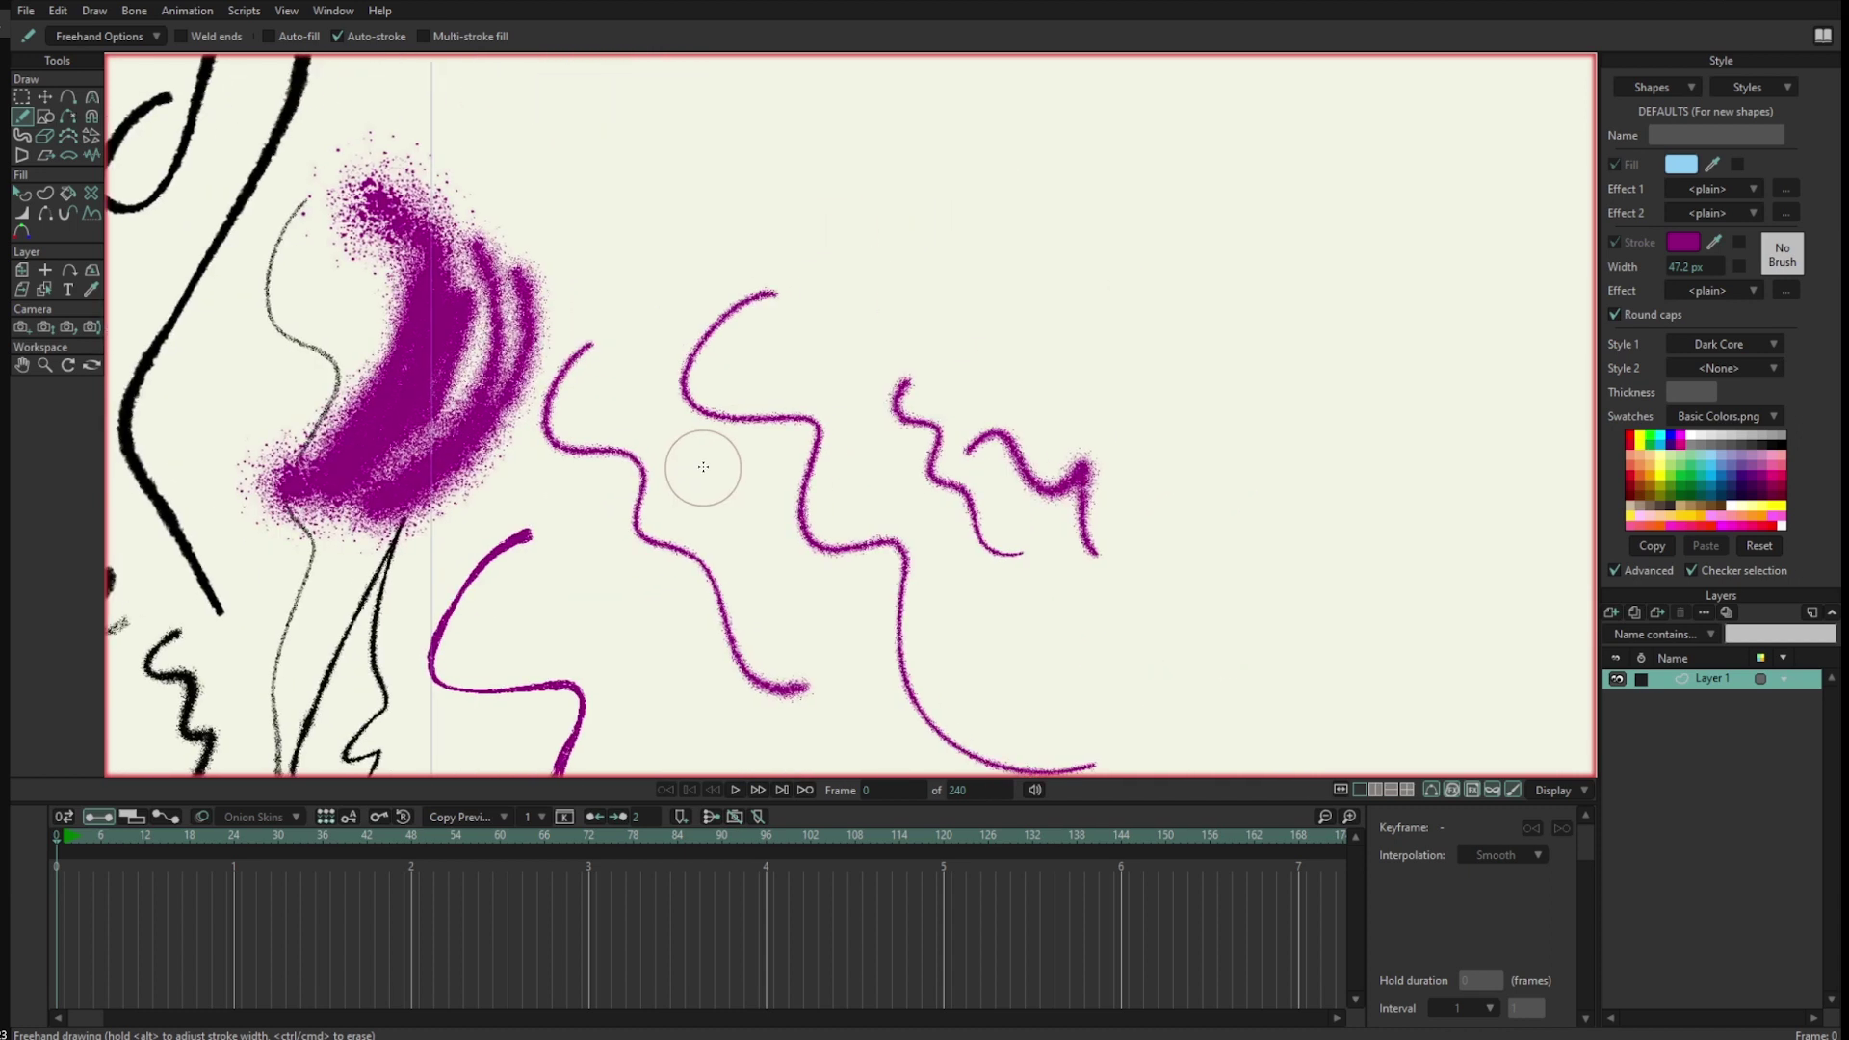
pyautogui.click(1731, 367)
pyautogui.click(1799, 563)
pyautogui.moveTo(1170, 226); pyautogui.dragTo(1343, 665)
pyautogui.click(1358, 425)
pyautogui.moveTo(1194, 495)
pyautogui.mouseDown()
pyautogui.moveTo(1137, 717)
pyautogui.moveTo(1069, 553)
pyautogui.moveTo(998, 620)
pyautogui.moveTo(1086, 711)
pyautogui.mouseUp()
pyautogui.scroll(-5, 1188, 383)
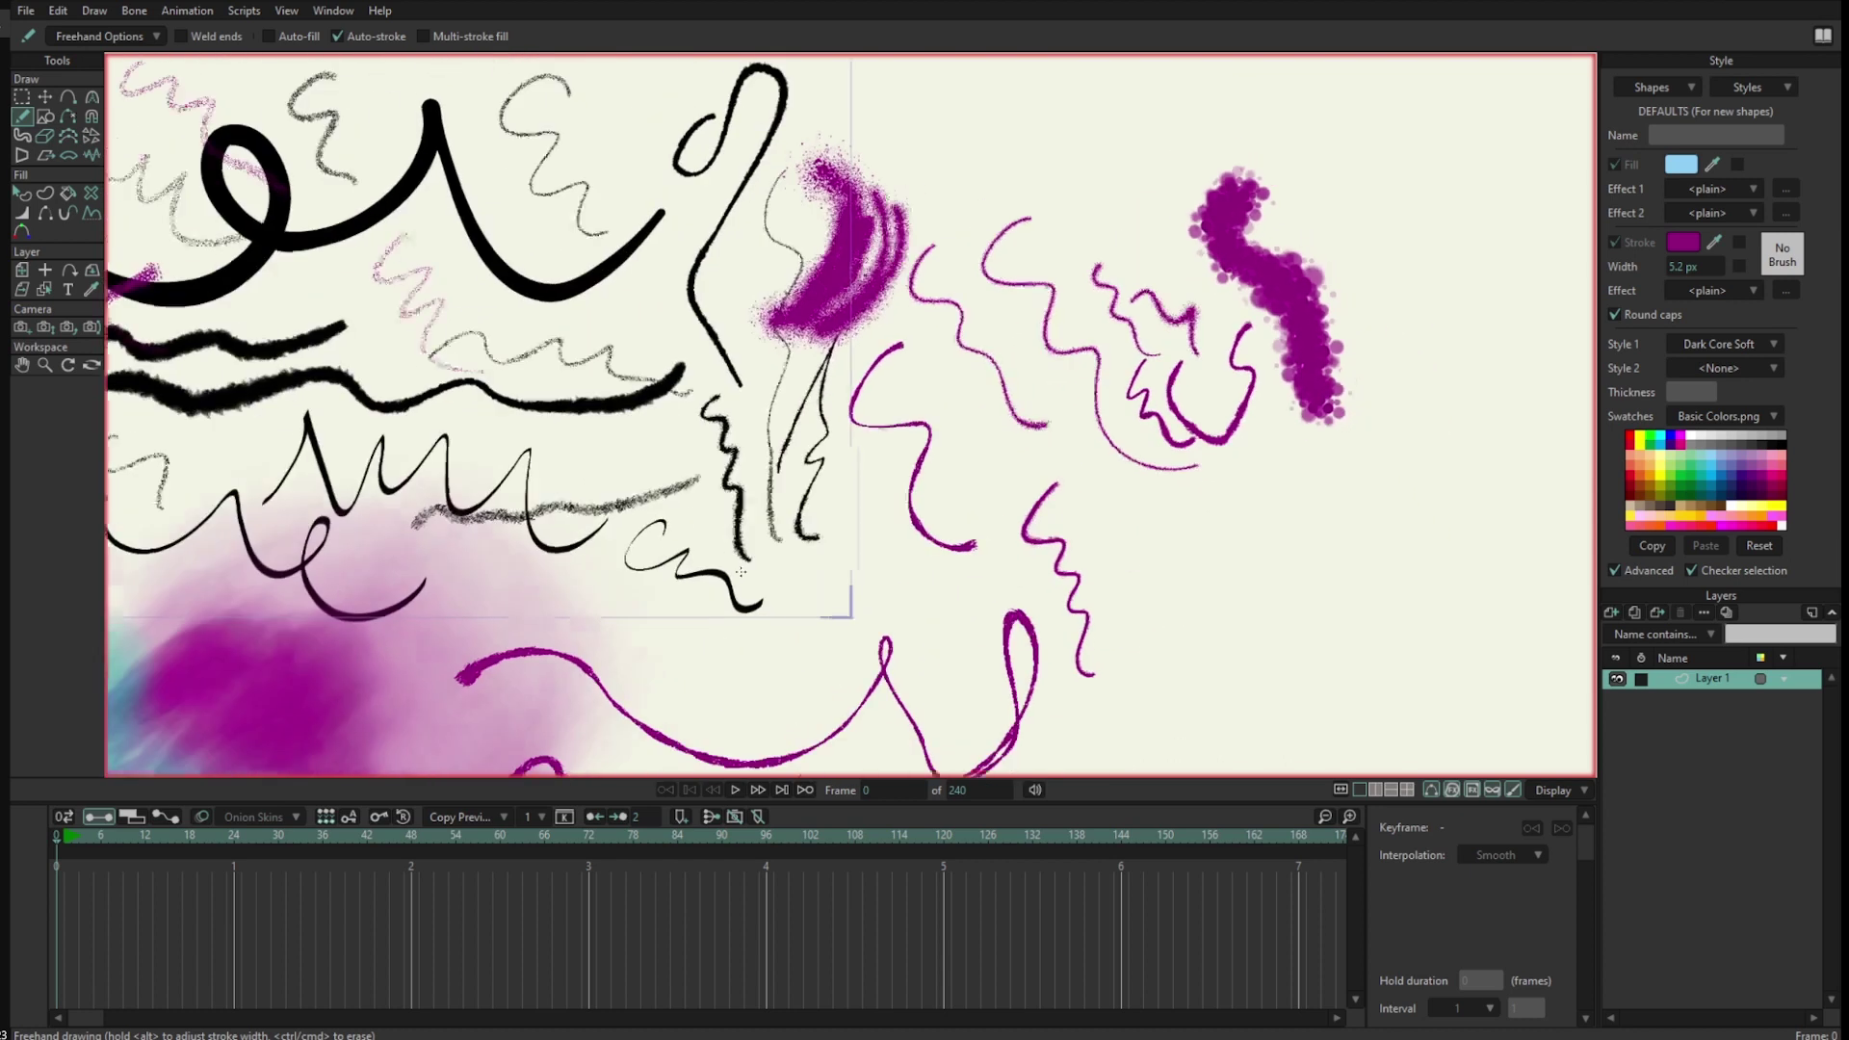
pyautogui.moveTo(799, 544)
pyautogui.mouseDown()
pyautogui.moveTo(949, 443)
pyautogui.moveTo(937, 520)
pyautogui.mouseUp()
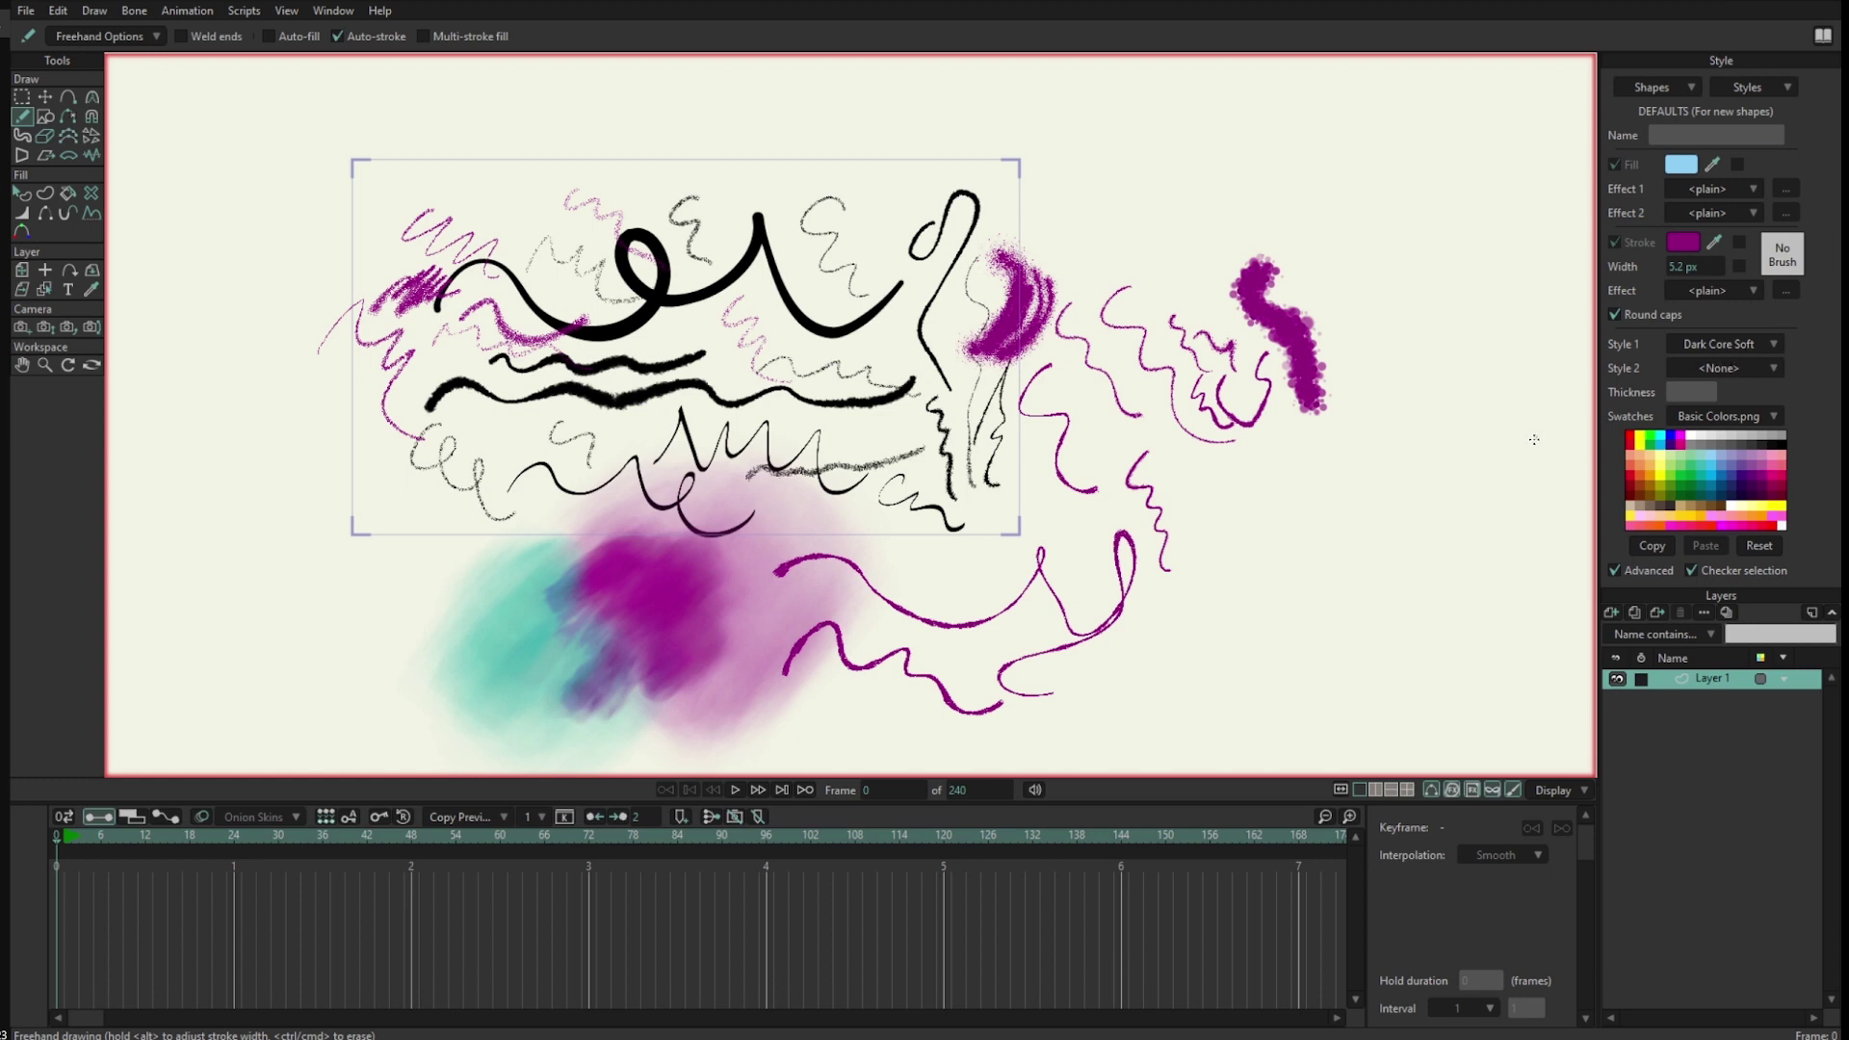
pyautogui.moveTo(592, 619); pyautogui.dragTo(603, 618)
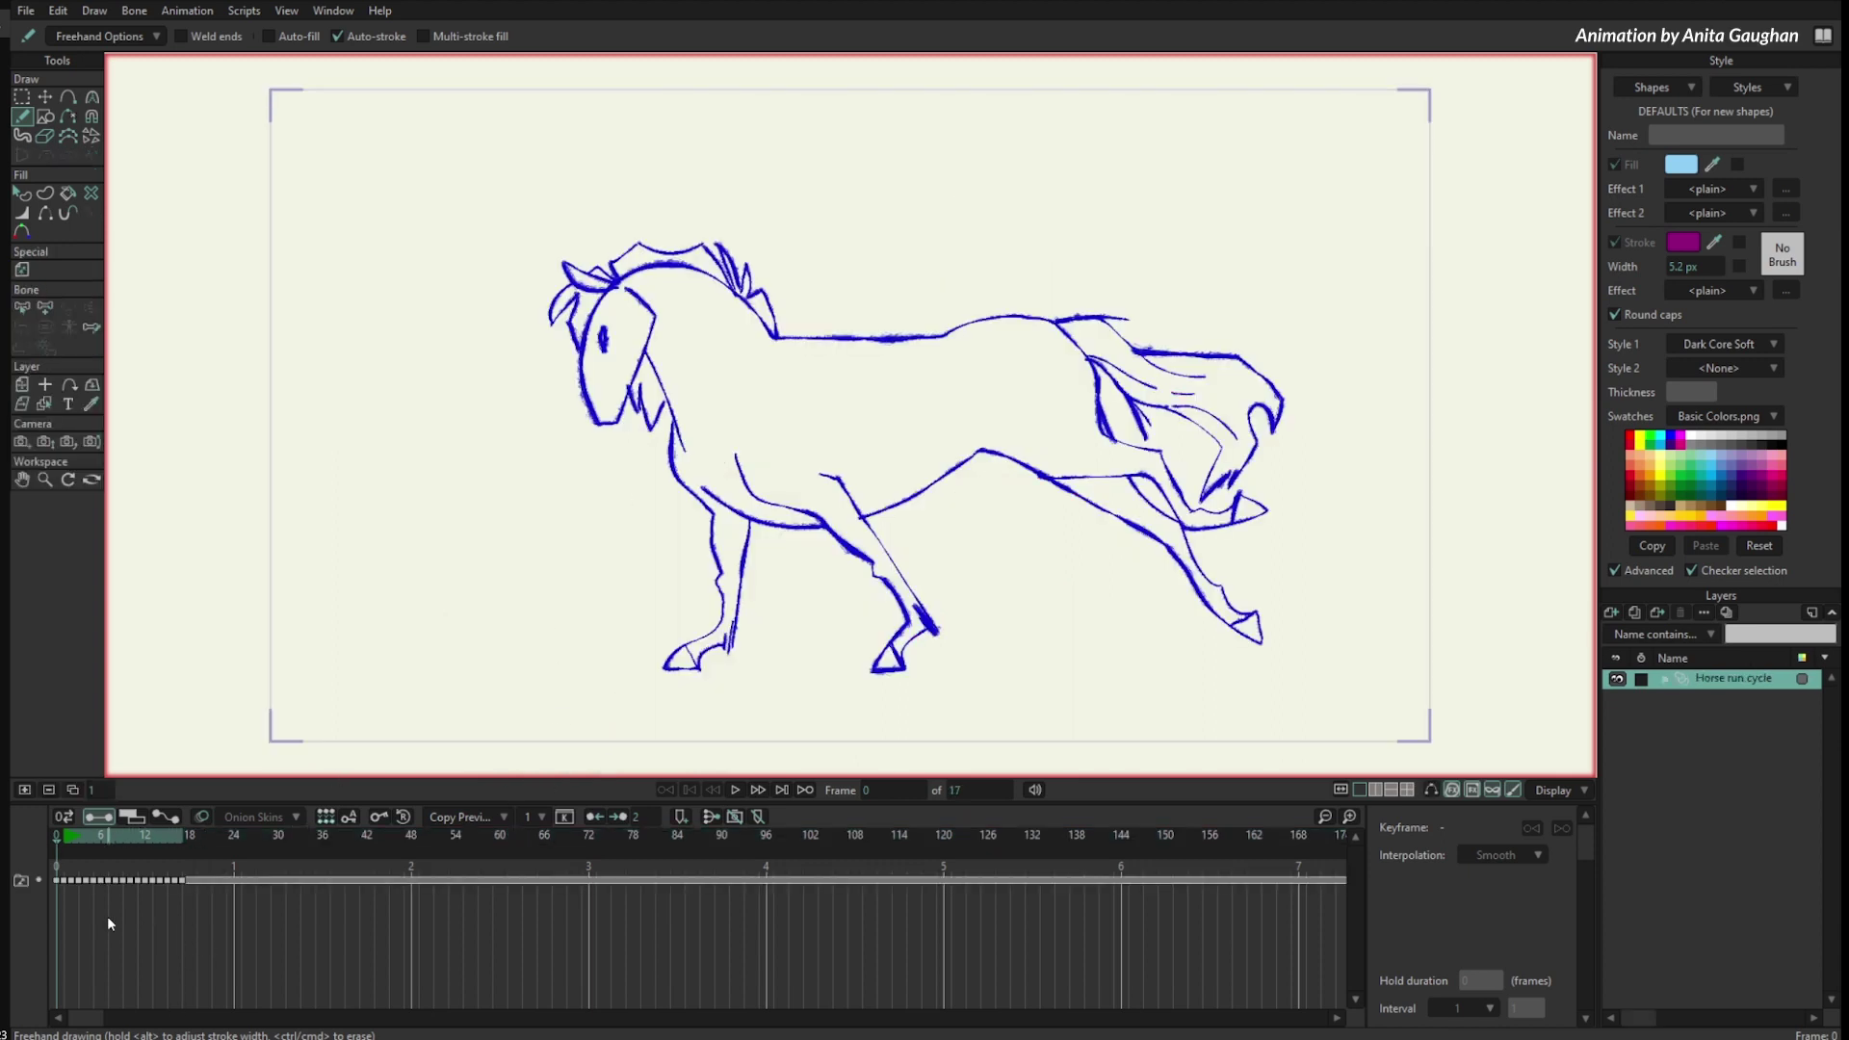
# Enlarge the timeline, scrub and play the horse run cycle, and return to frame 0
pyautogui.click(1350, 816)
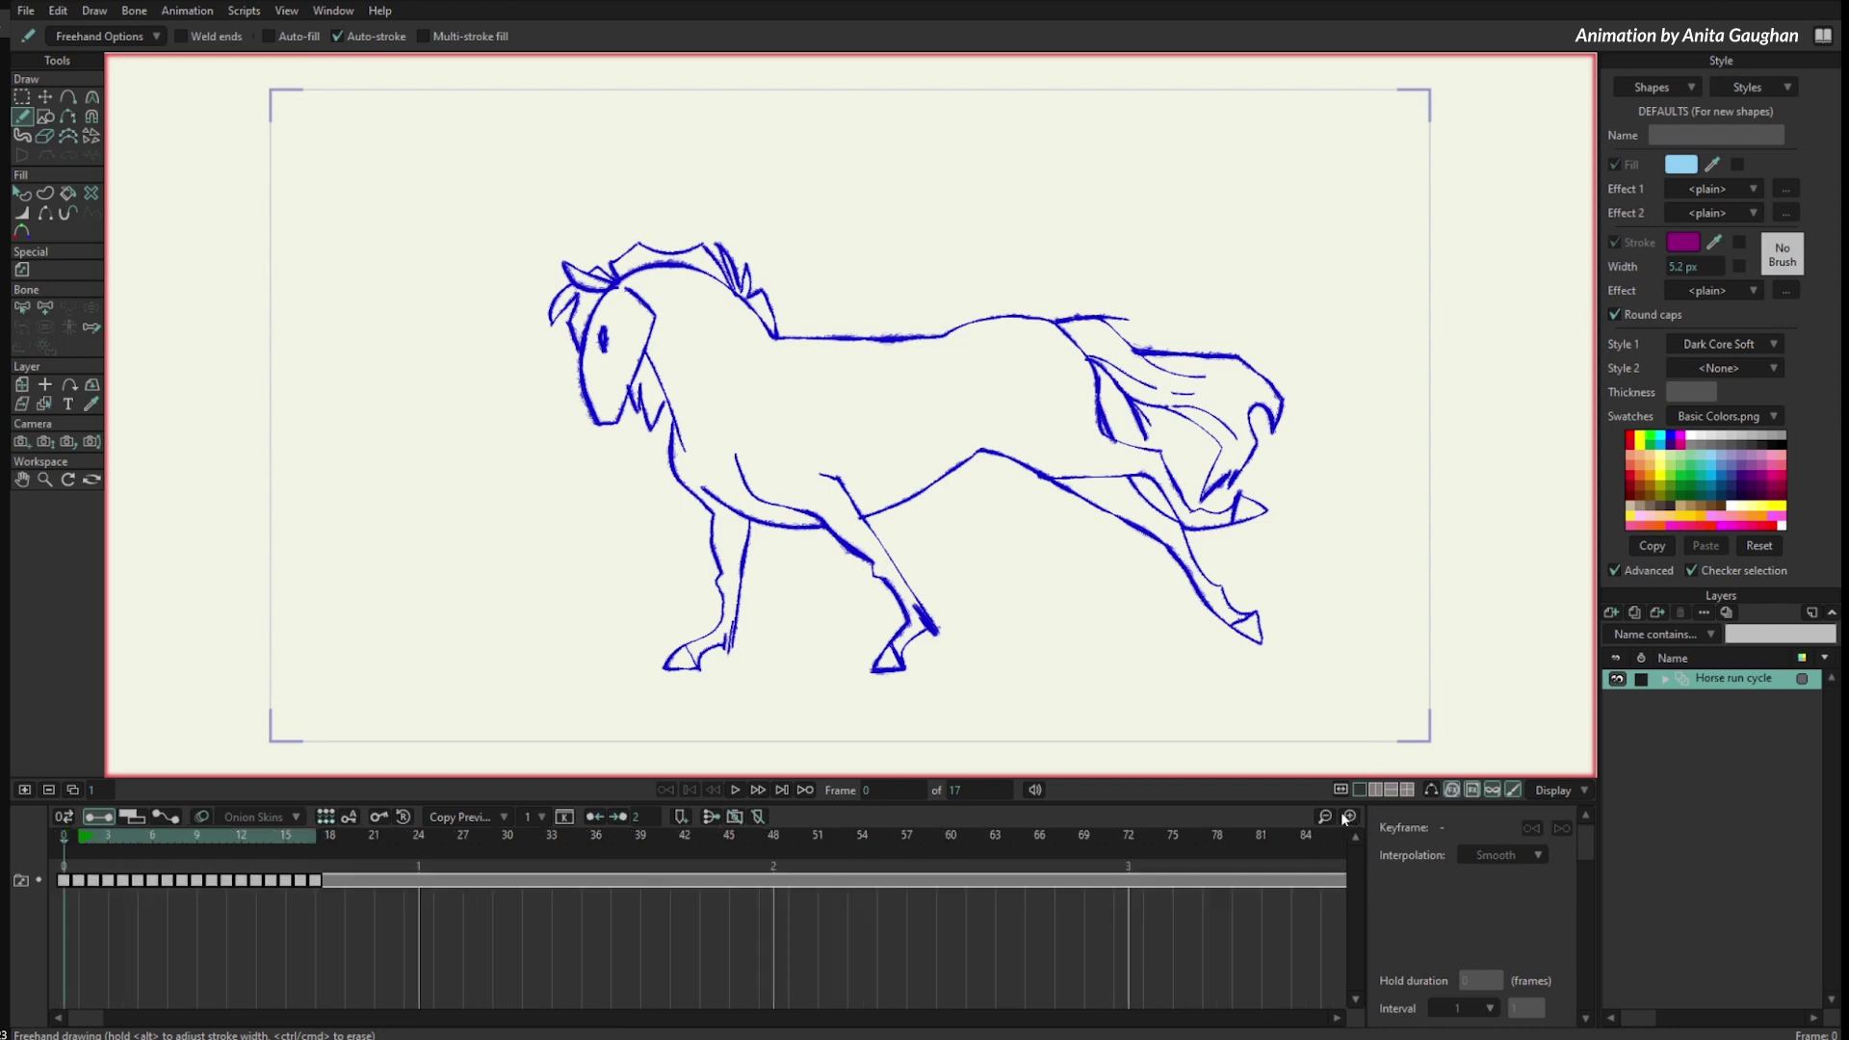
pyautogui.moveTo(77, 836); pyautogui.dragTo(327, 861)
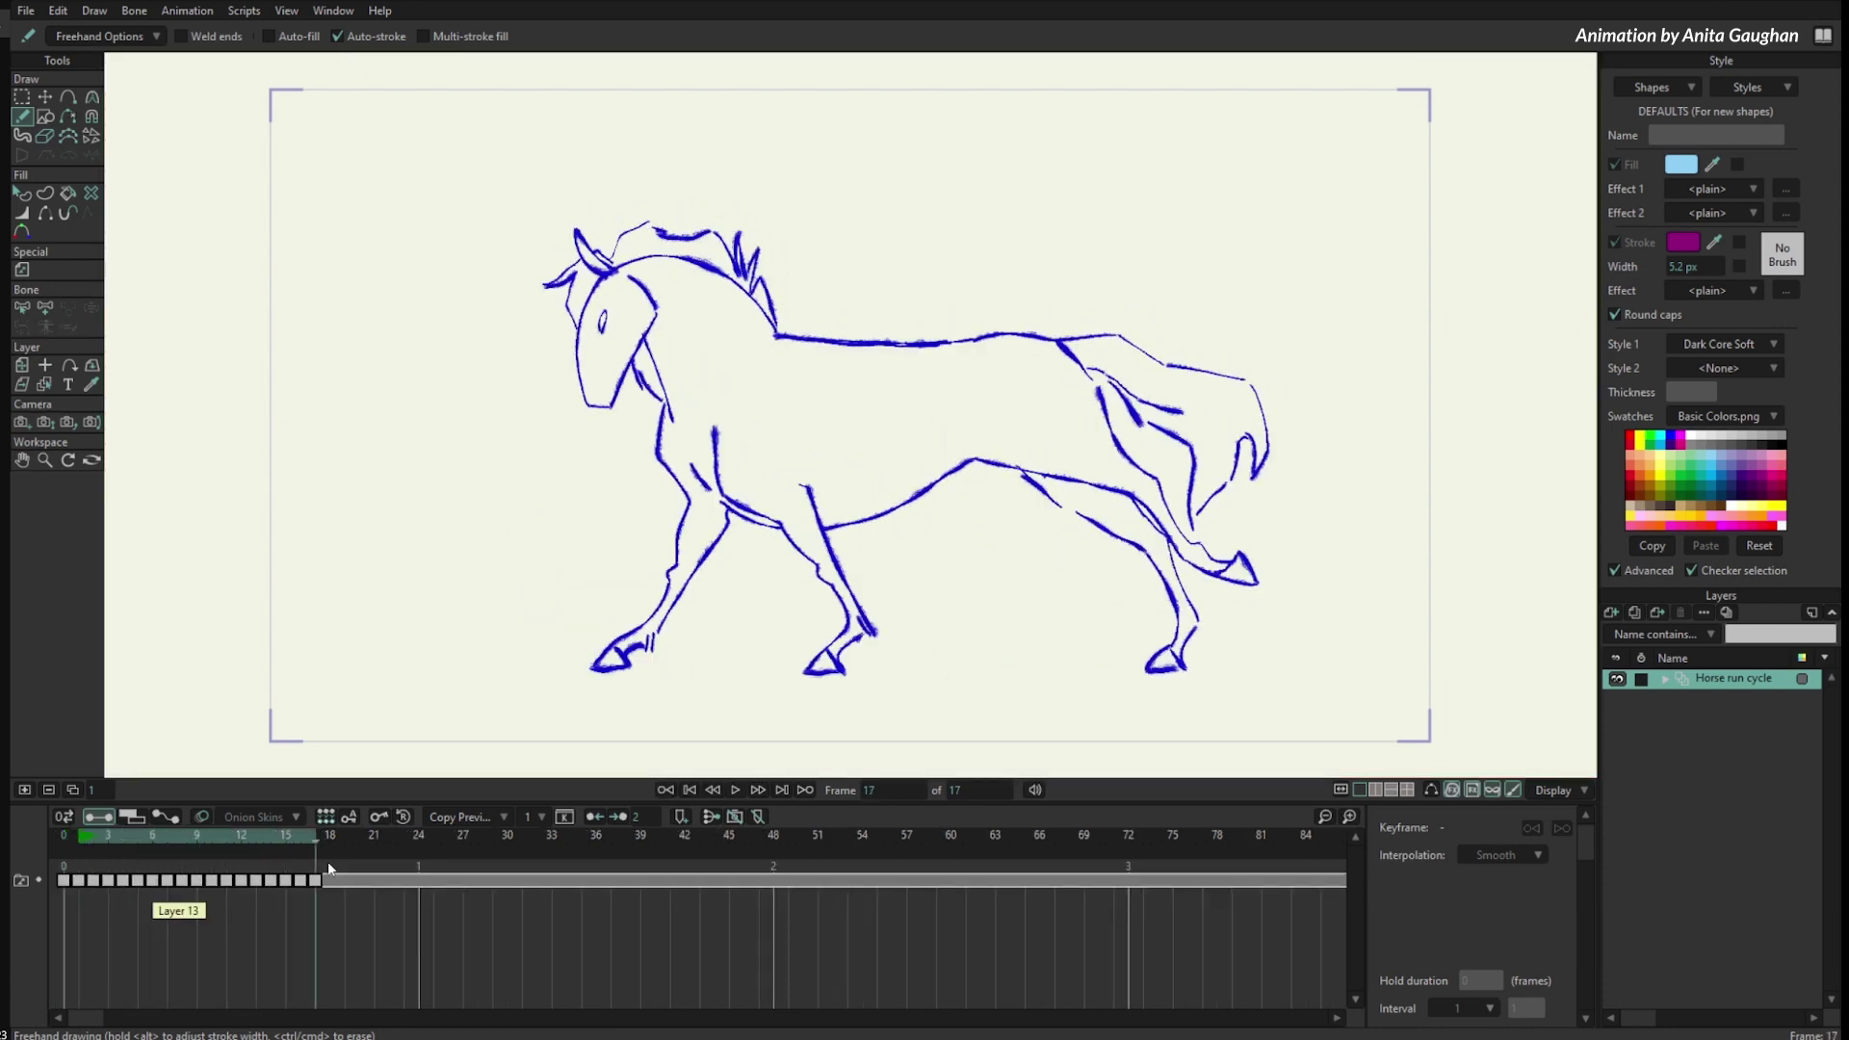
pyautogui.press('space')
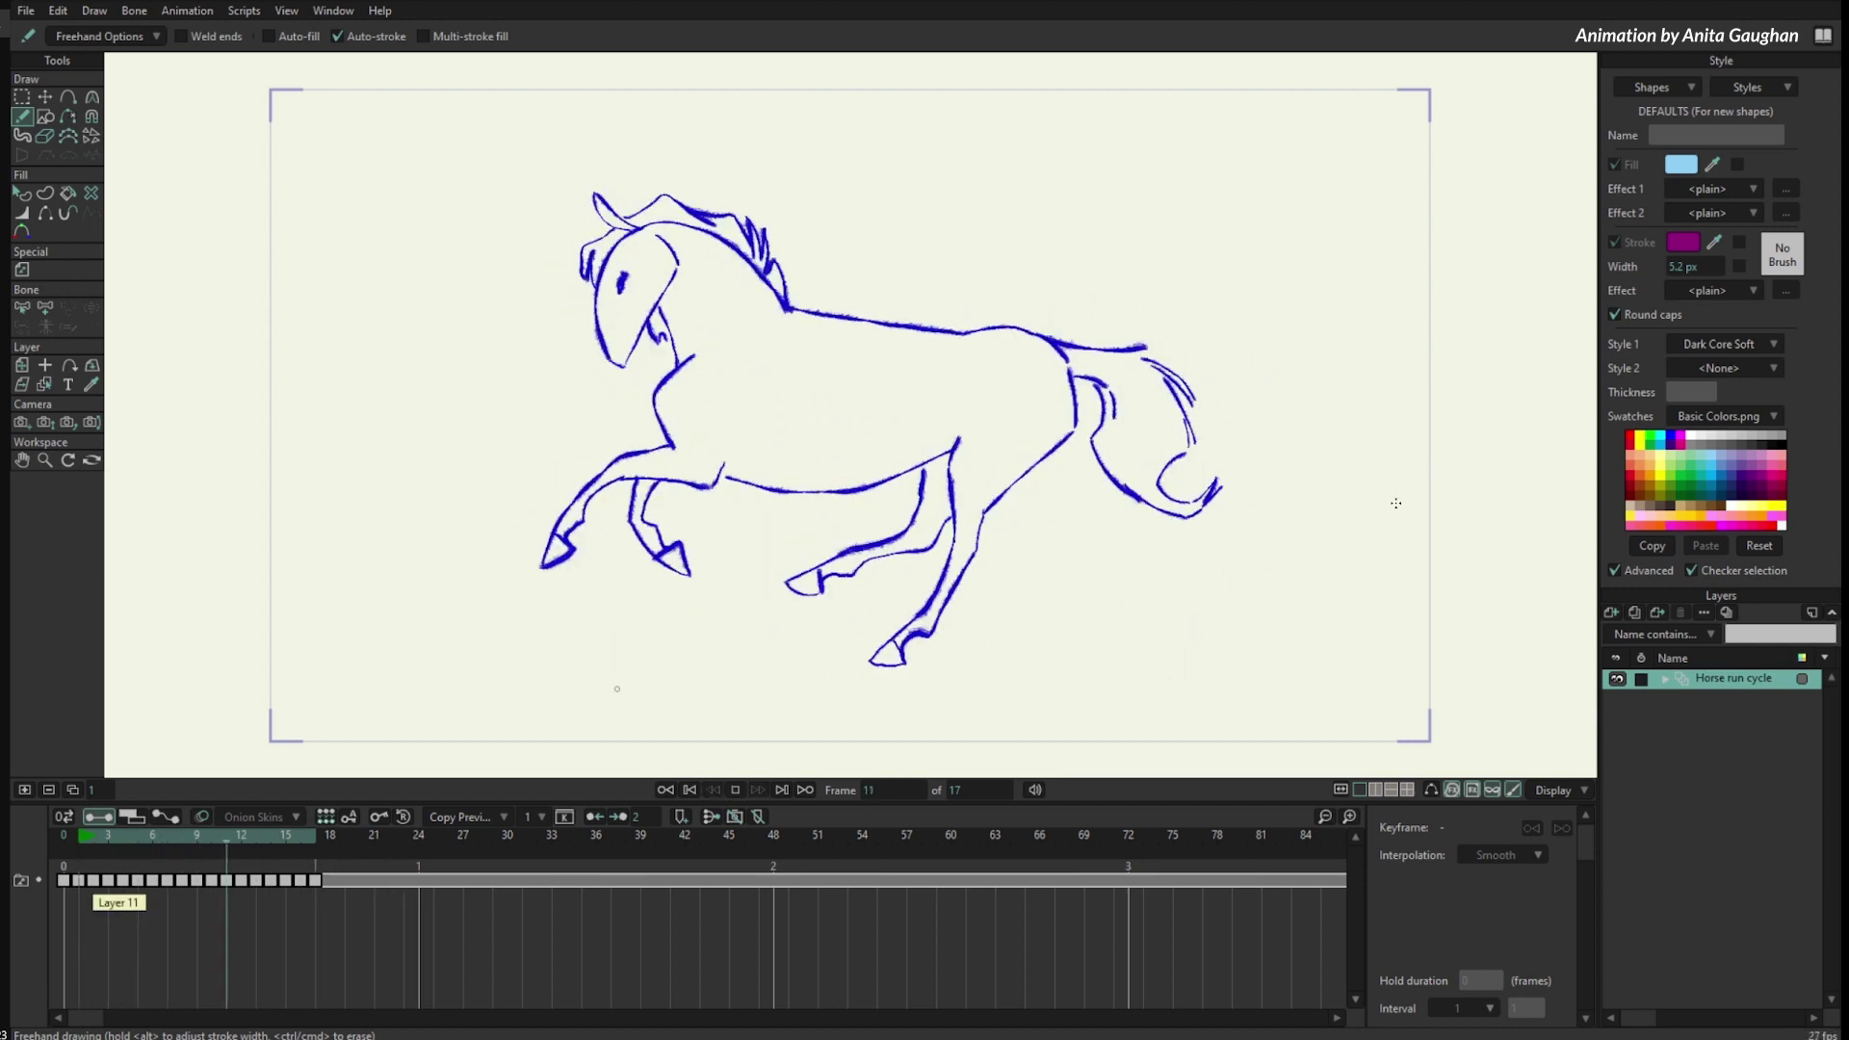
pyautogui.click(88, 838)
pyautogui.moveTo(87, 840); pyautogui.dragTo(53, 852)
# Select the stroke along the horse's back and examine which brush style it uses among the Style 1 options
pyautogui.click(18, 195)
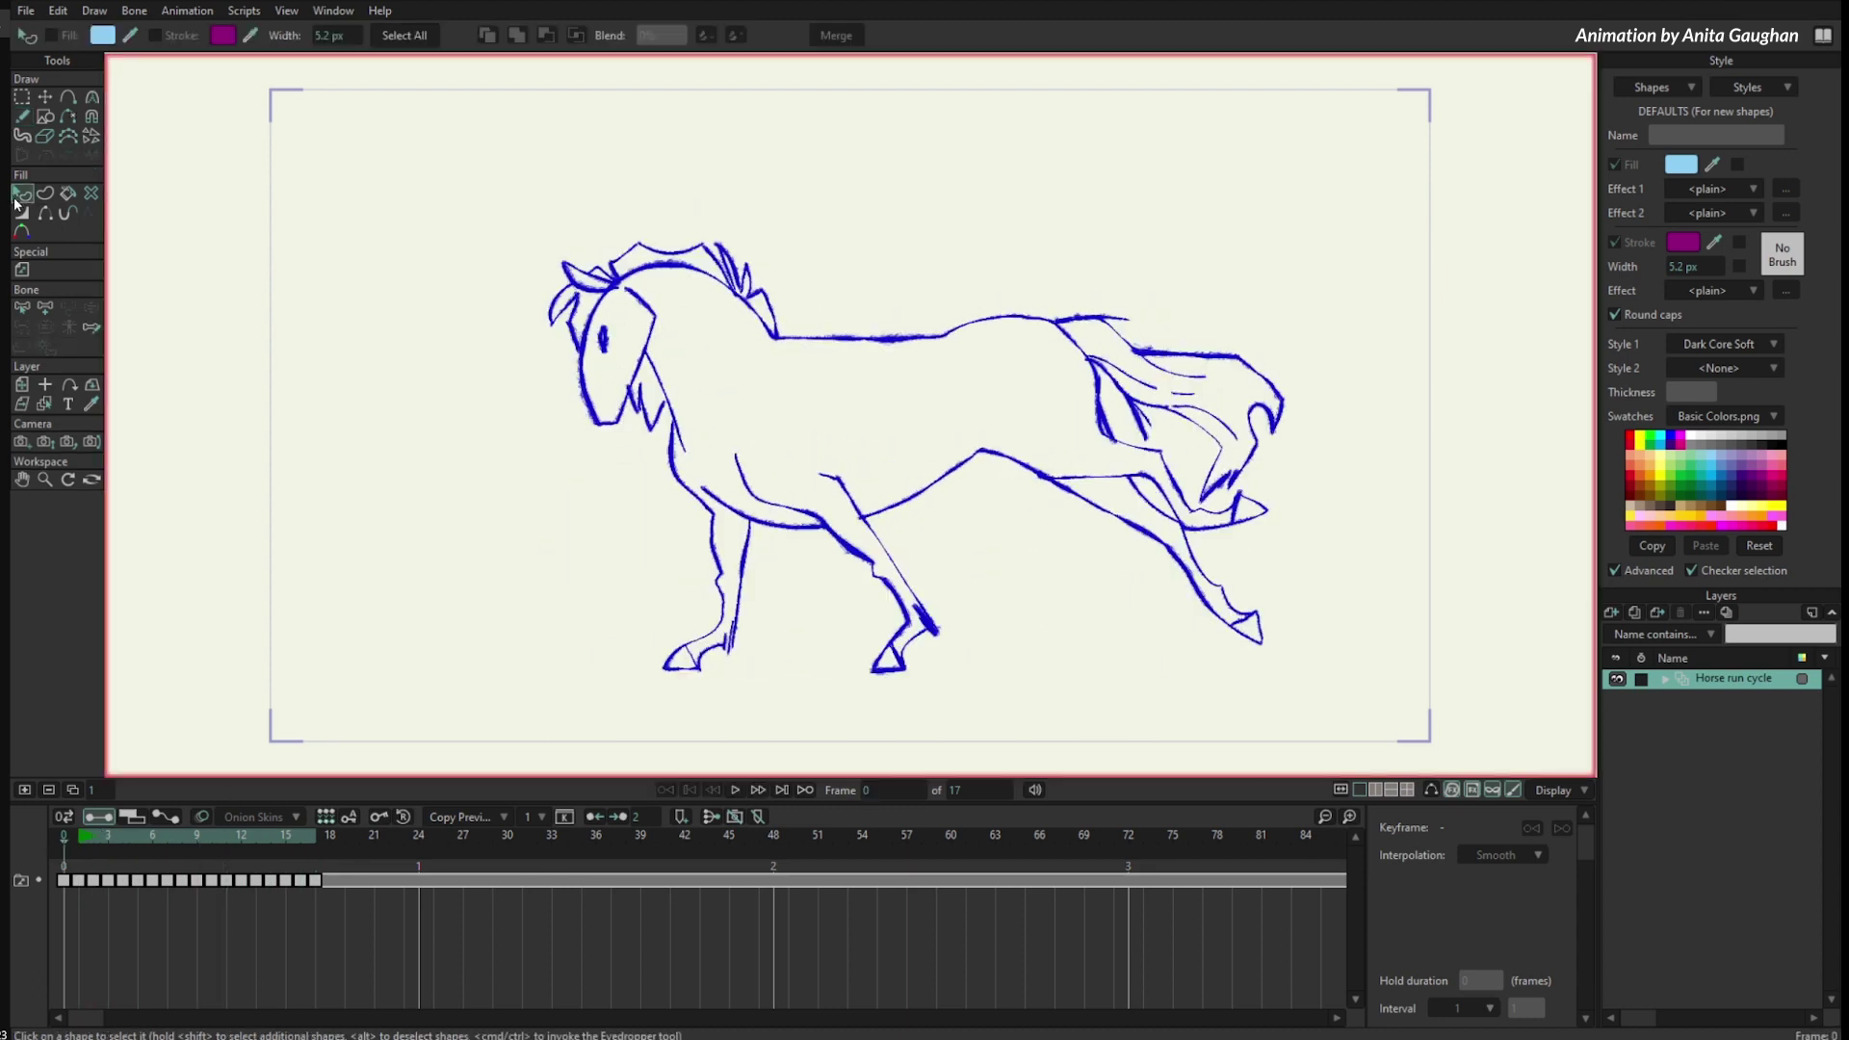
pyautogui.click(890, 340)
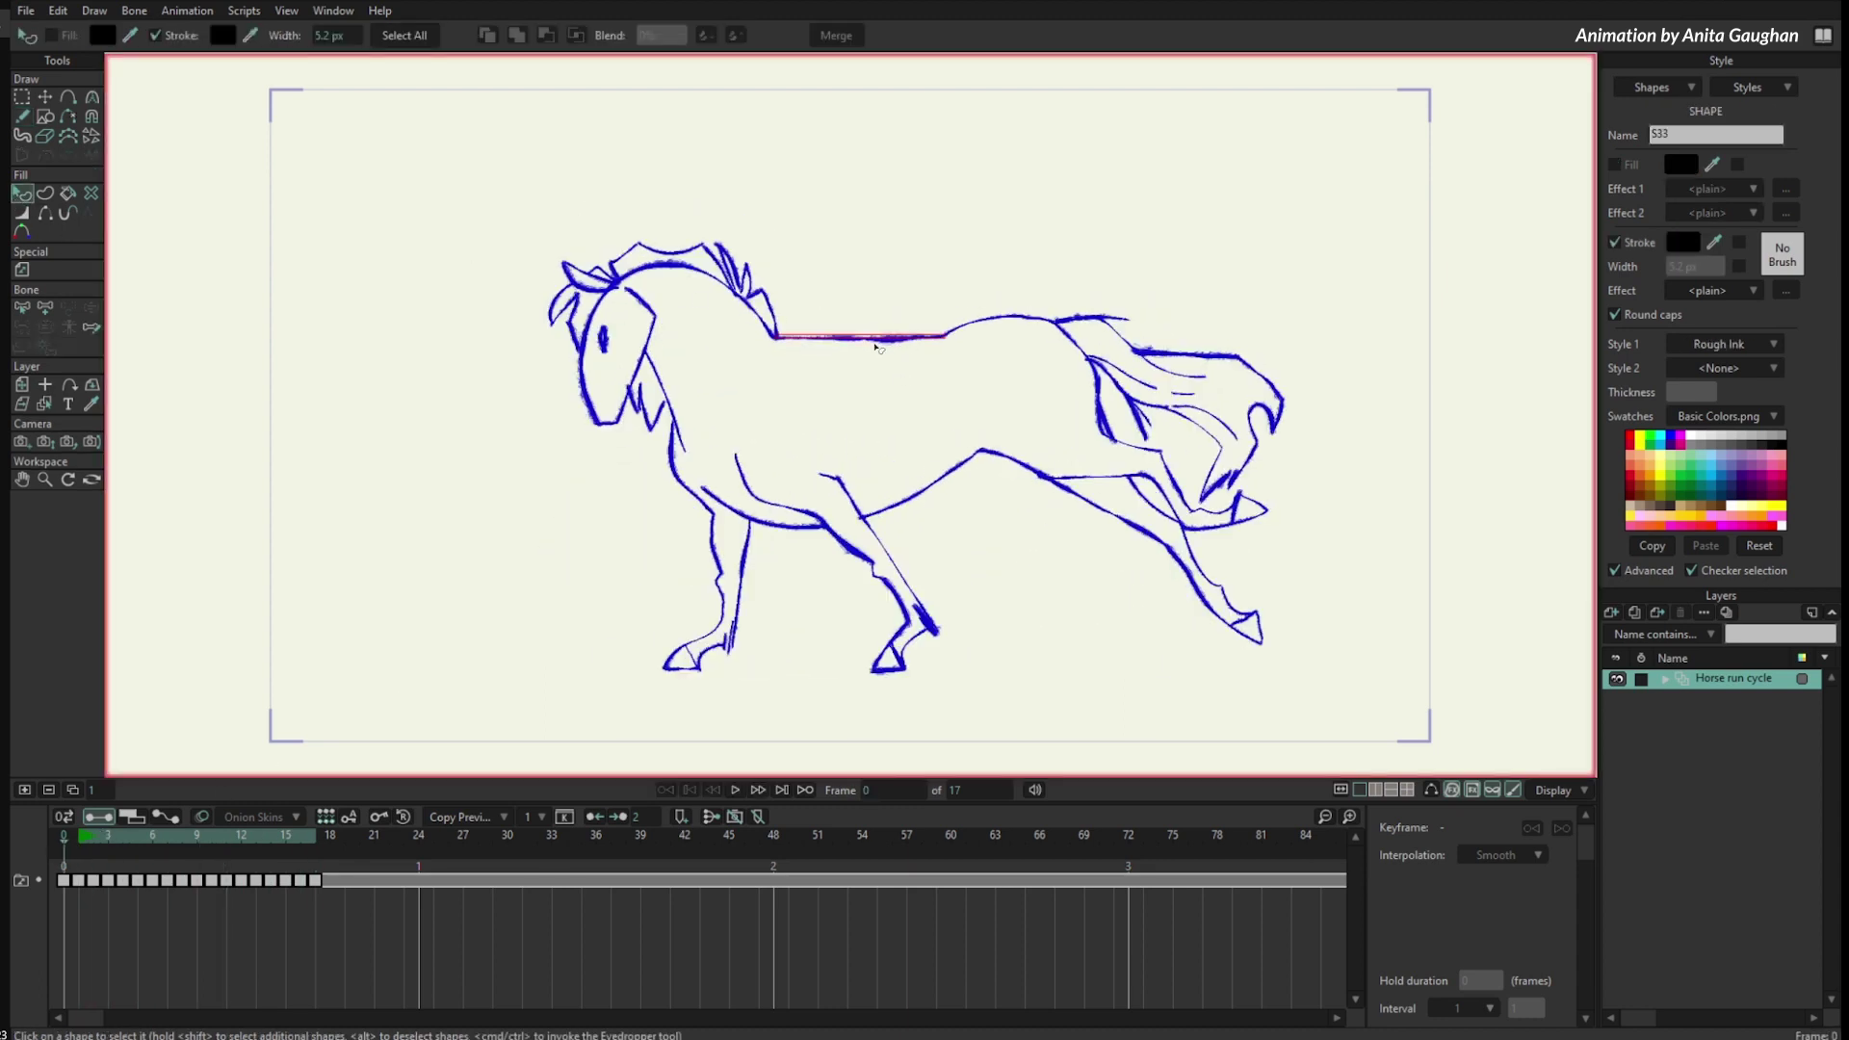
pyautogui.scroll(4, 894, 327)
pyautogui.scroll(-1, 1079, 379)
pyautogui.moveTo(1252, 447); pyautogui.dragTo(1110, 438)
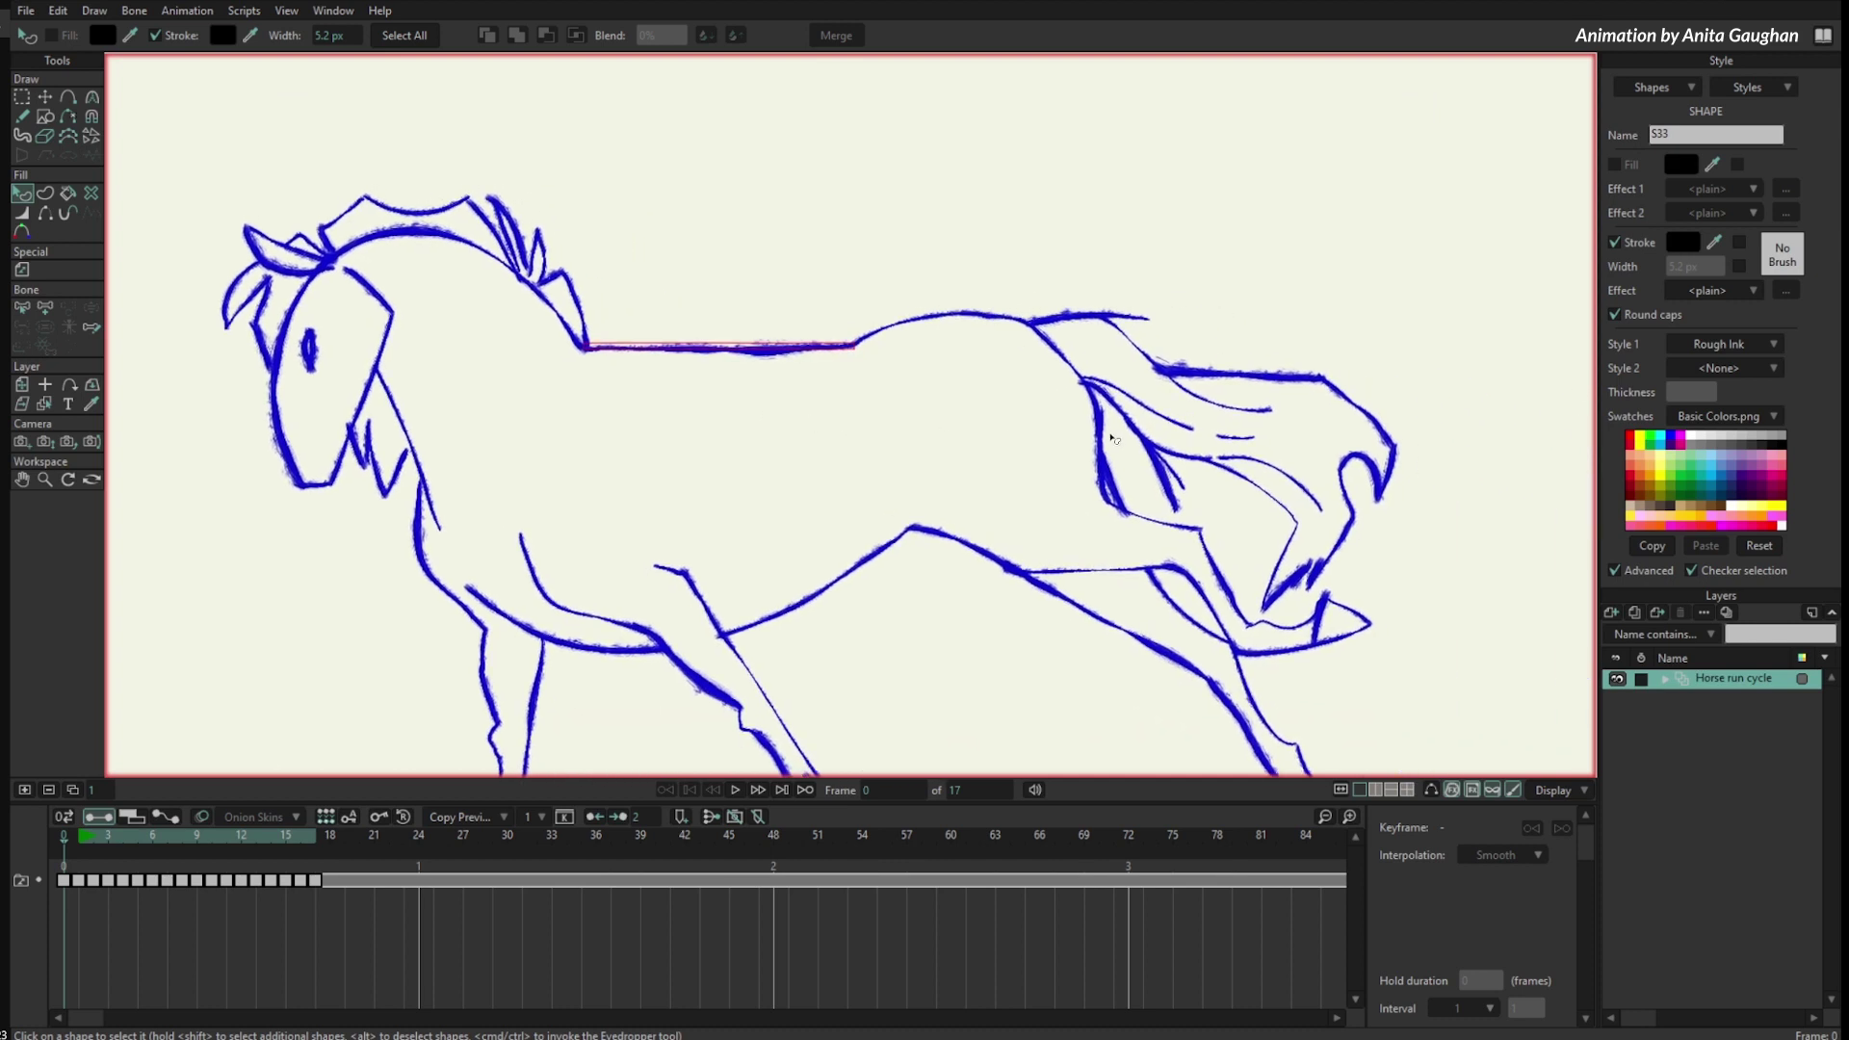
pyautogui.click(1765, 343)
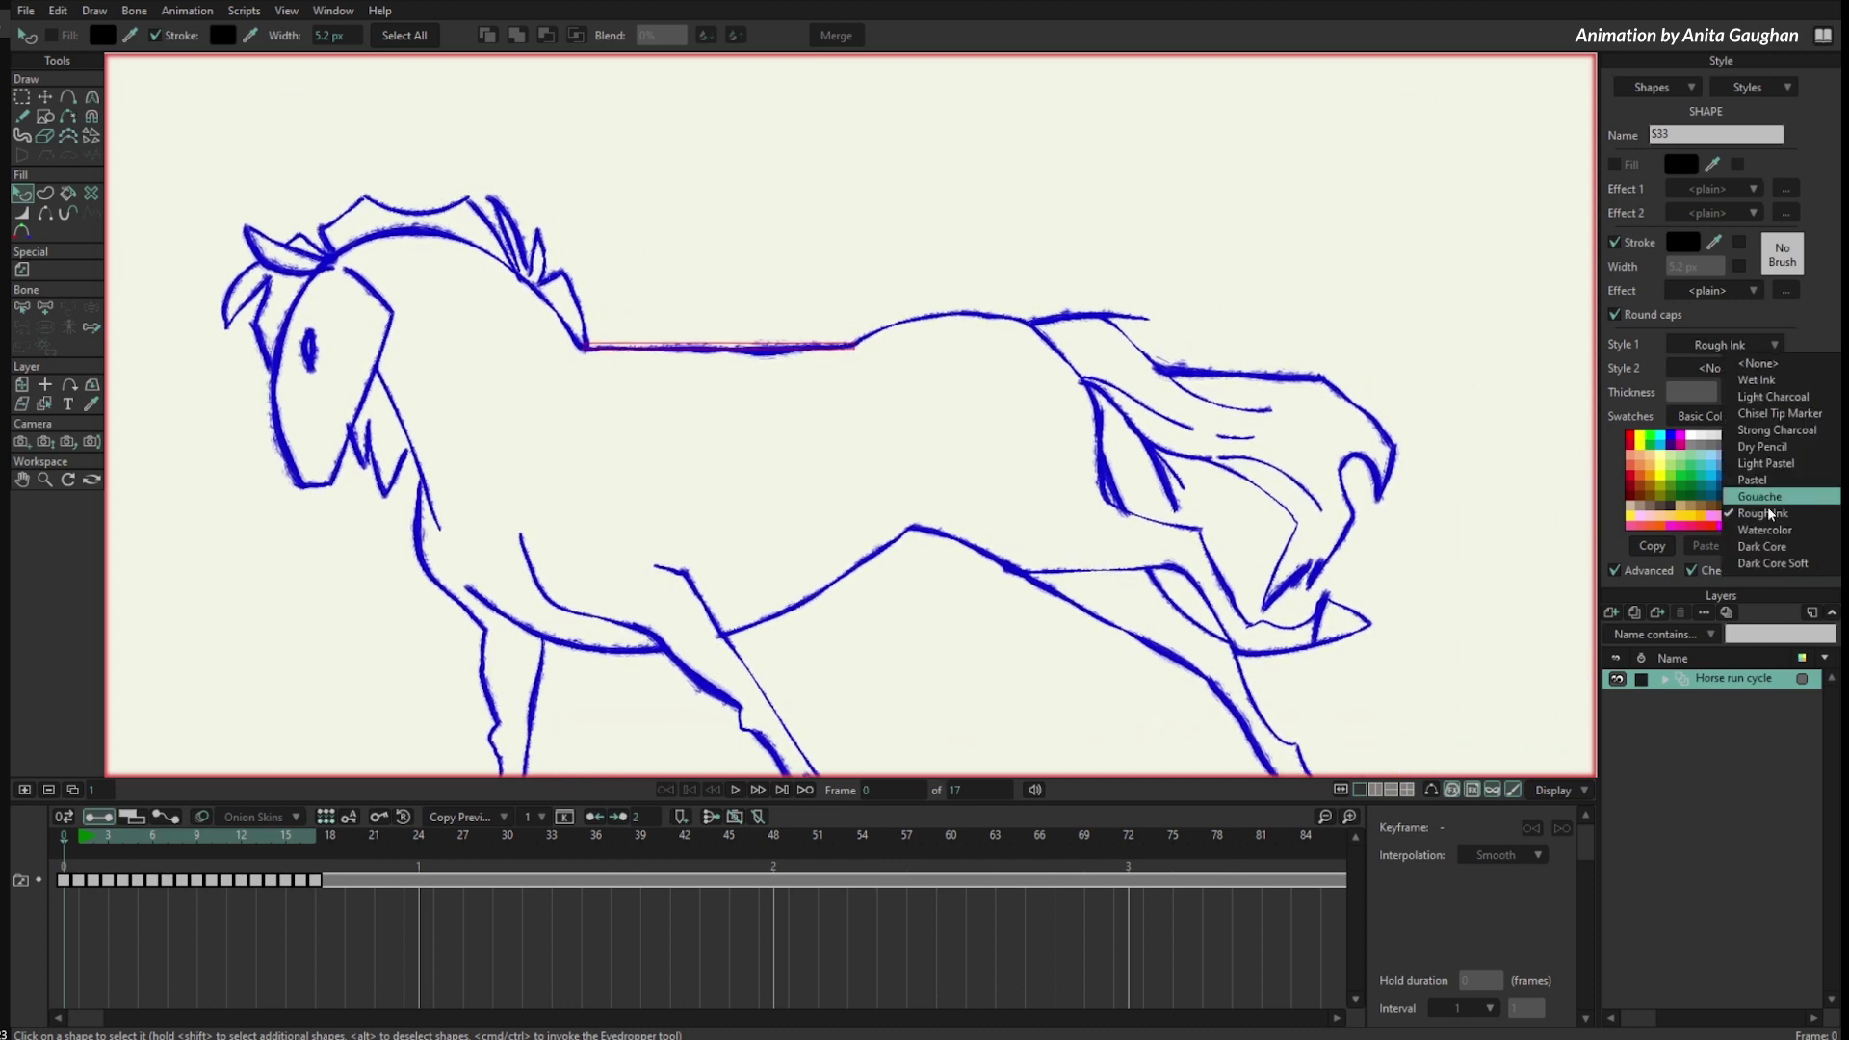
pyautogui.click(1460, 579)
pyautogui.scroll(-3, 1368, 351)
pyautogui.moveTo(1136, 717)
pyautogui.mouseDown()
pyautogui.moveTo(1101, 677)
pyautogui.moveTo(988, 684)
pyautogui.mouseUp()
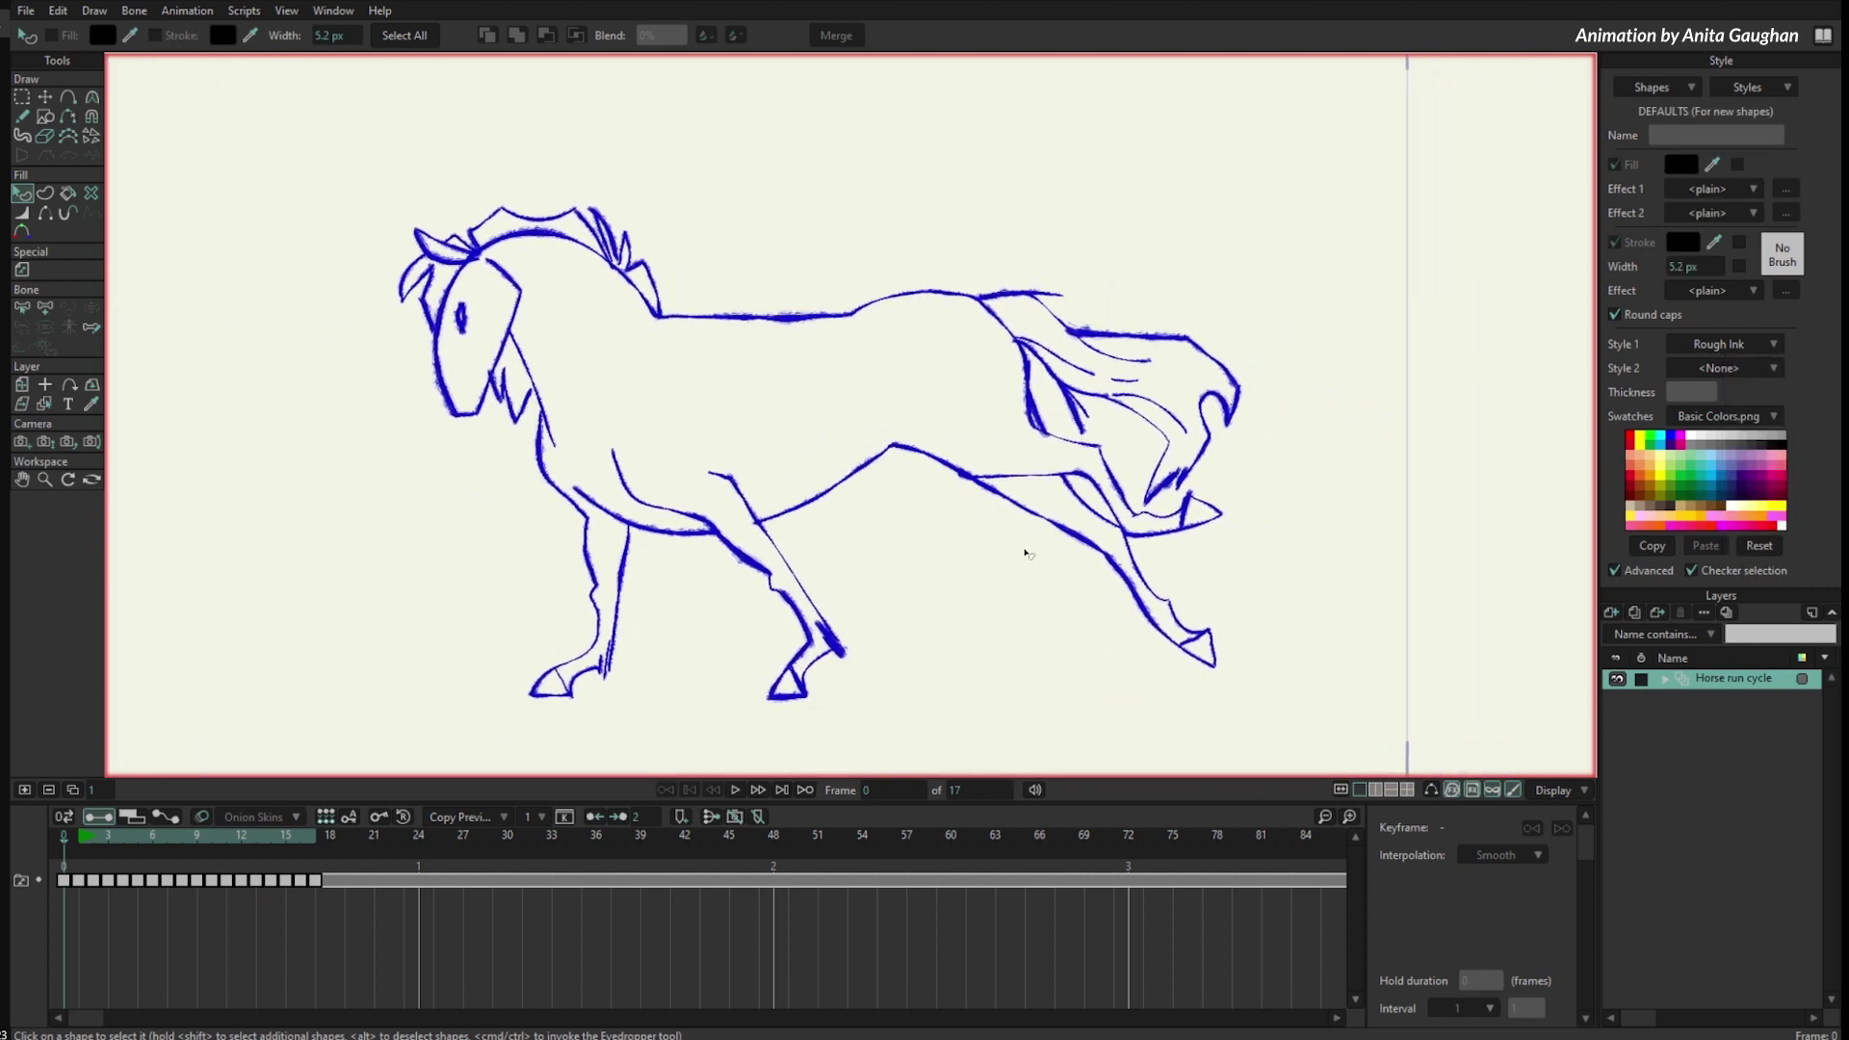
pyautogui.moveTo(1010, 605); pyautogui.dragTo(1006, 608)
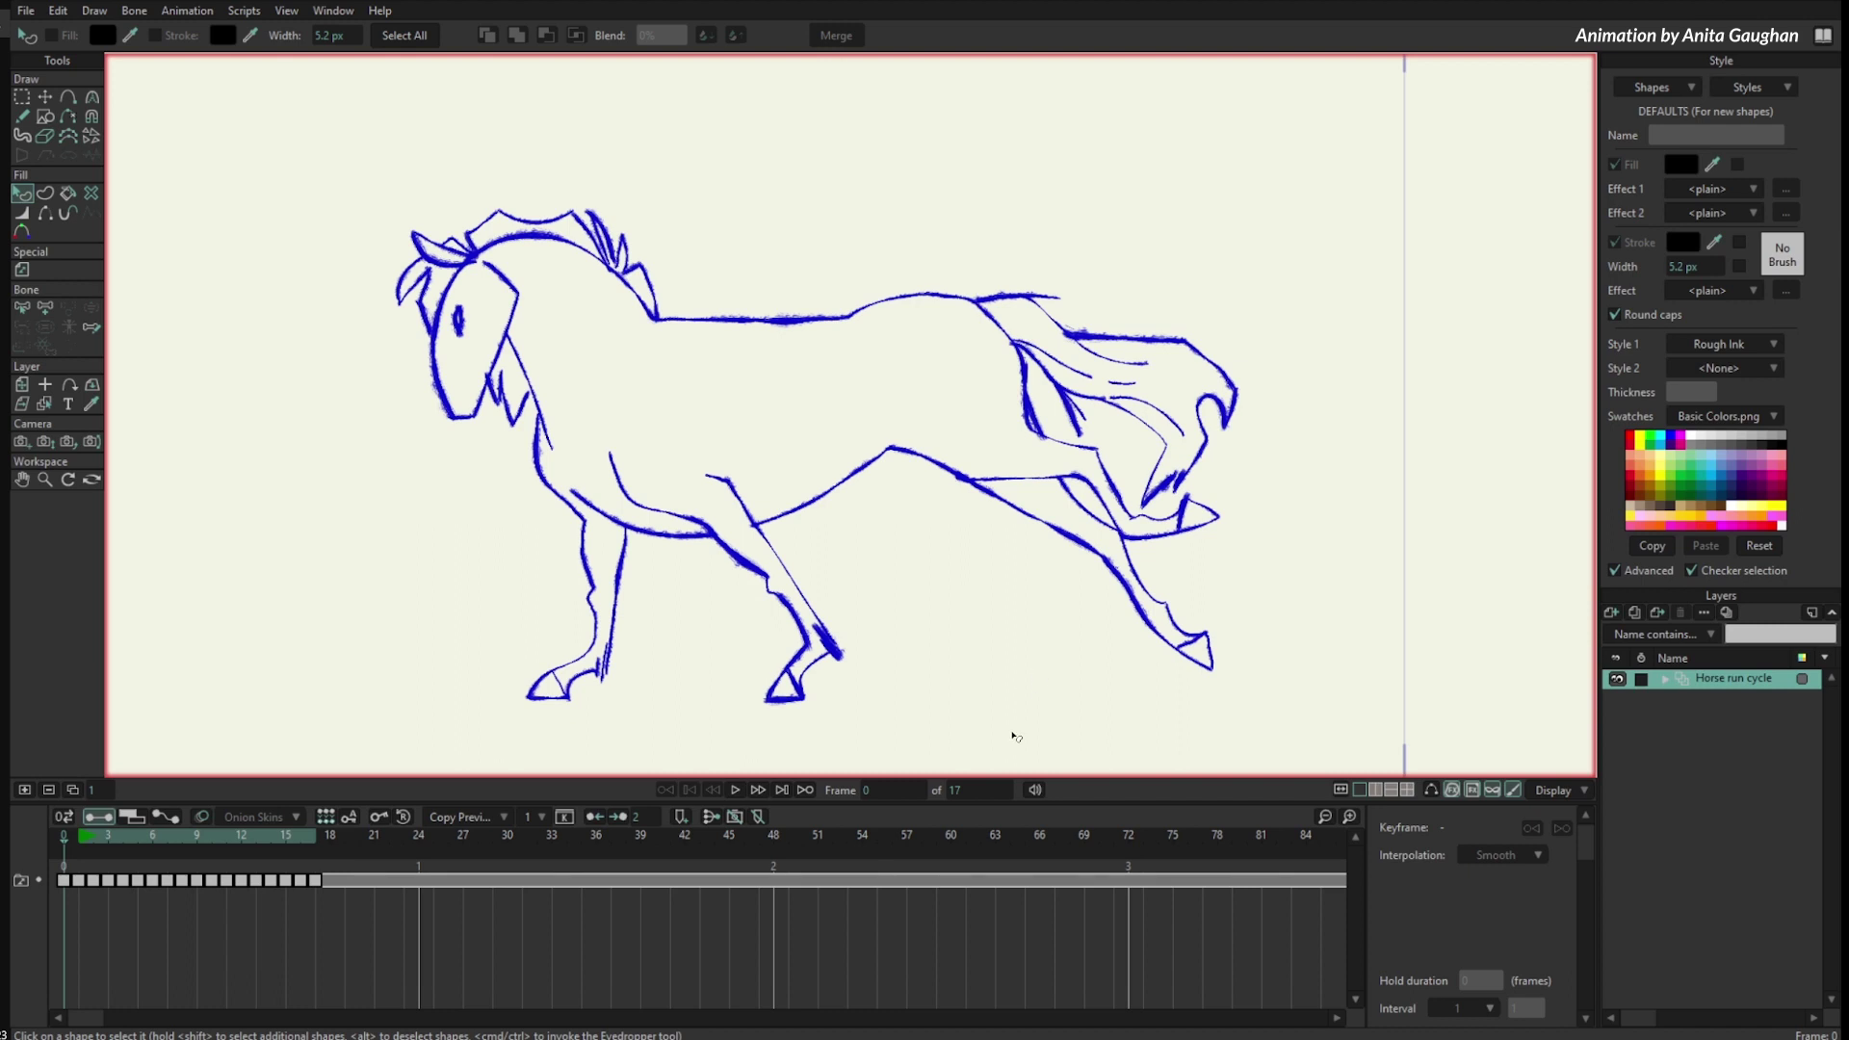
# Open the Rough Ink style for editing, raise its stroke width to 19 px and check the frames up to frame 14
pyautogui.click(1772, 91)
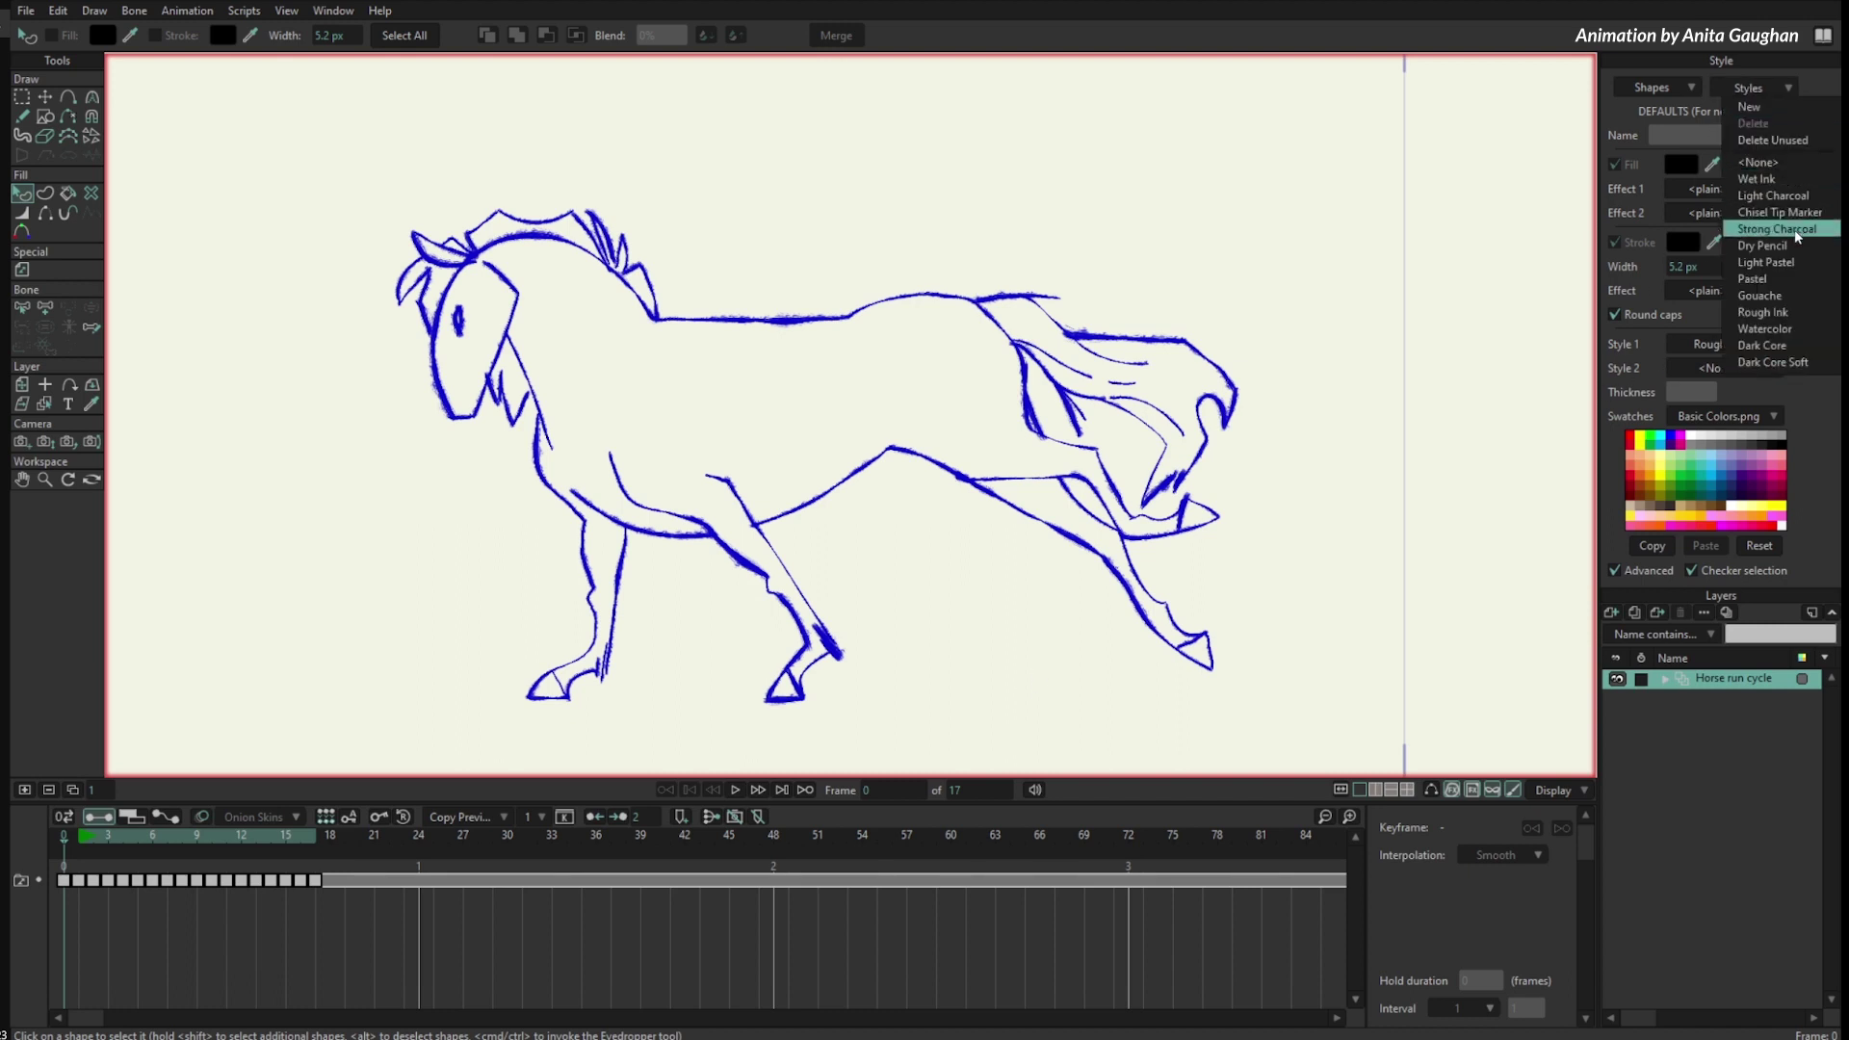
pyautogui.click(1786, 313)
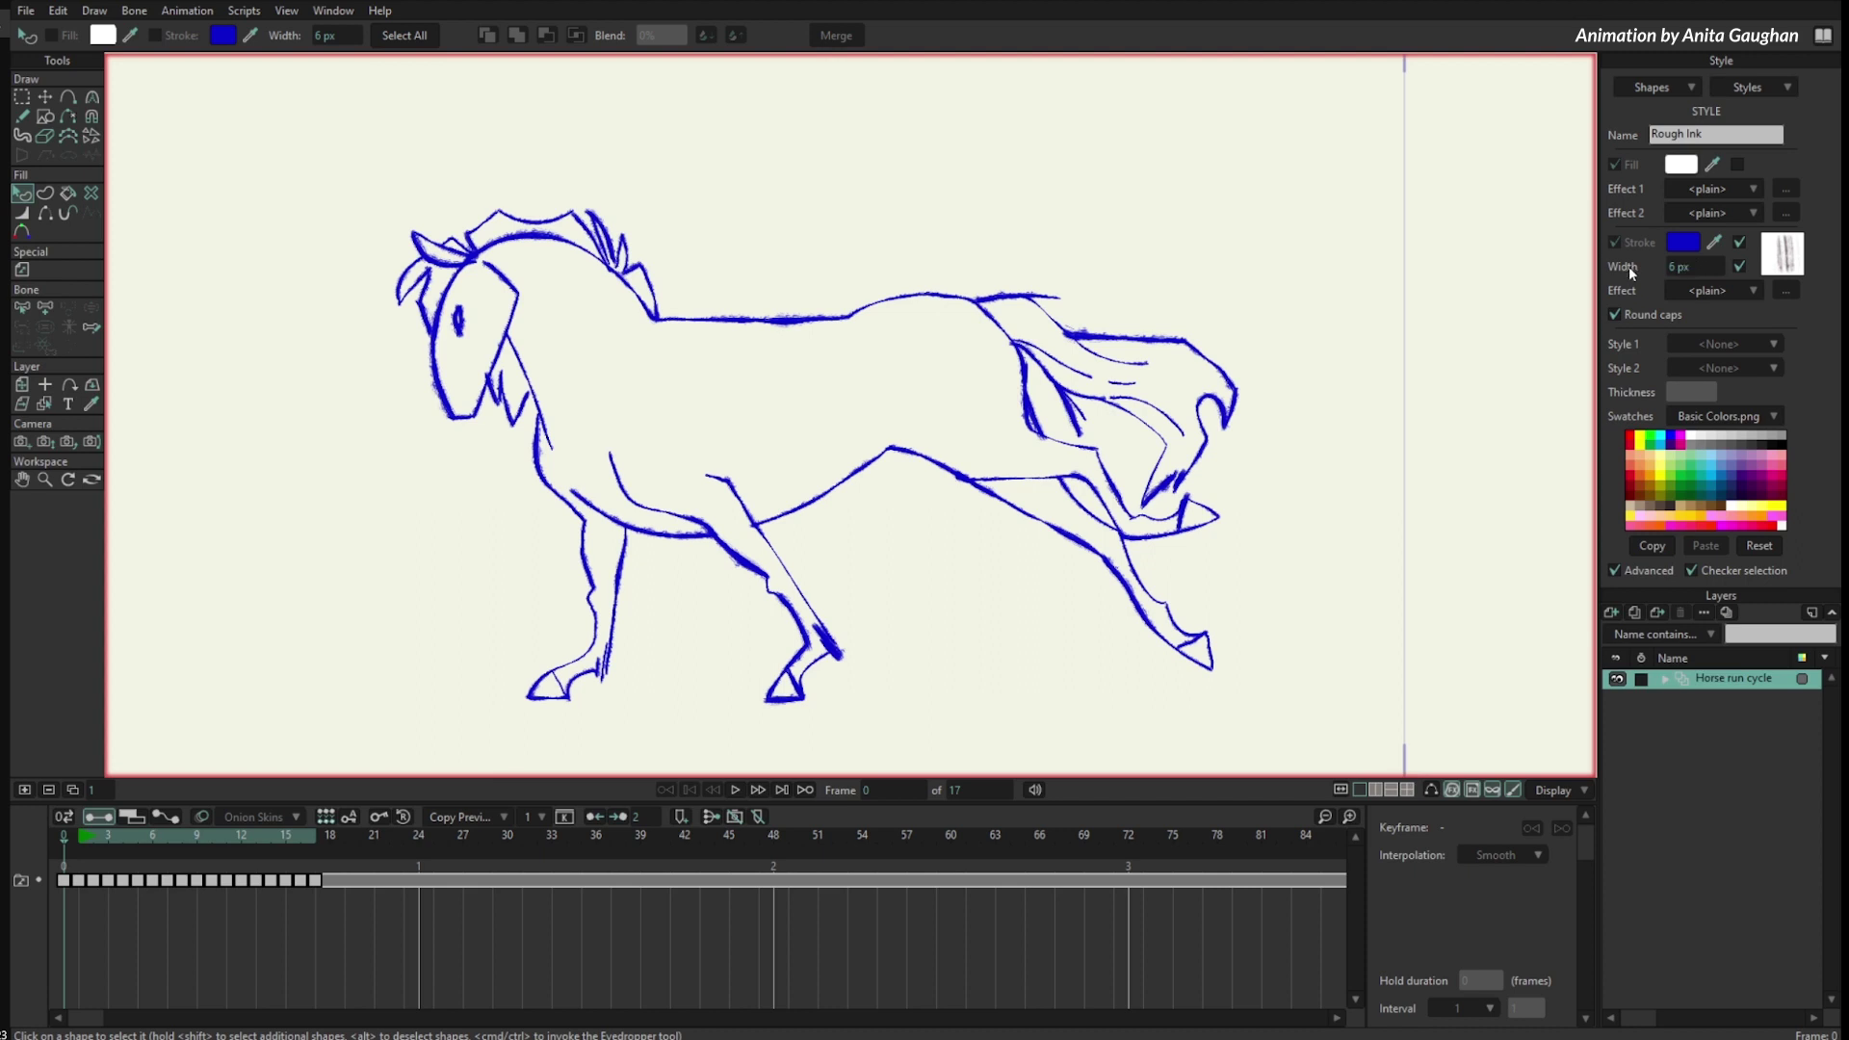
pyautogui.moveTo(1691, 265); pyautogui.dragTo(1784, 272)
pyautogui.moveTo(69, 839)
pyautogui.mouseDown()
pyautogui.moveTo(303, 866)
pyautogui.moveTo(241, 863)
pyautogui.moveTo(279, 861)
pyautogui.mouseUp()
# Reduce the Rough Ink style's stroke width to 13 px
pyautogui.click(1710, 259)
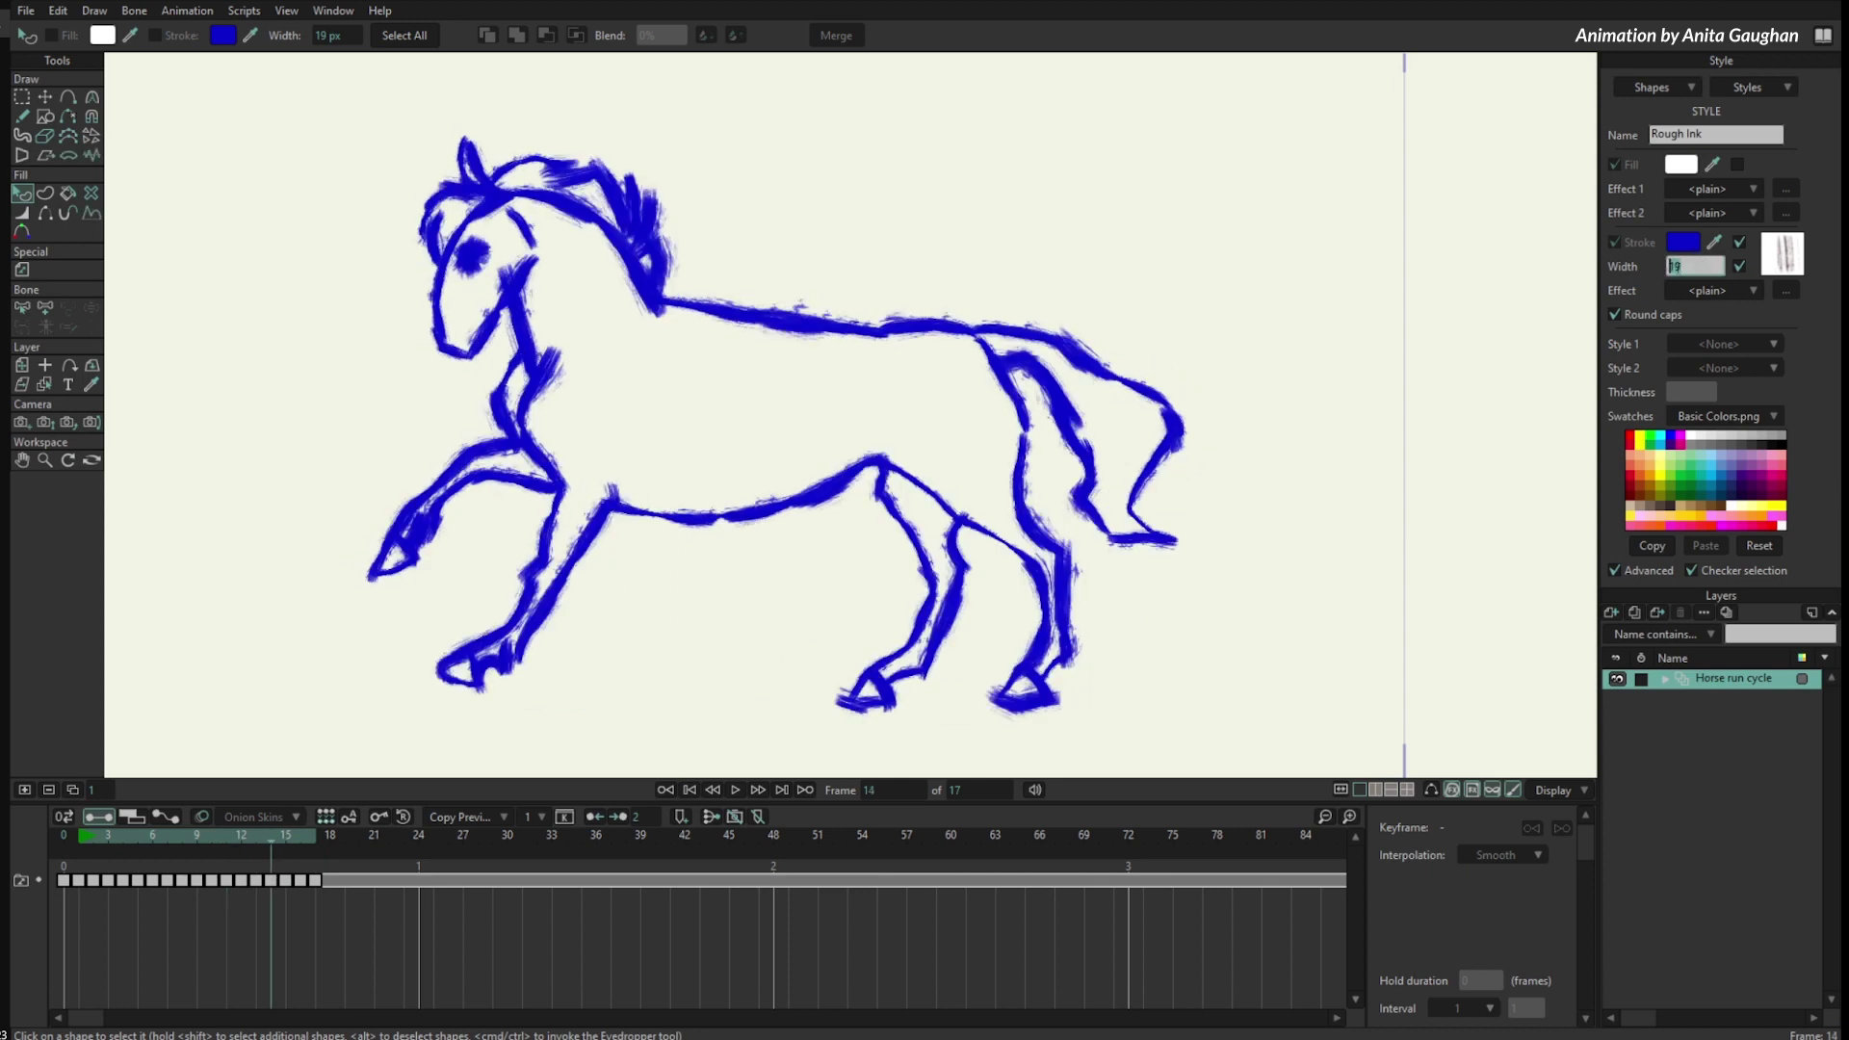
pyautogui.write('10')
pyautogui.press('Return')
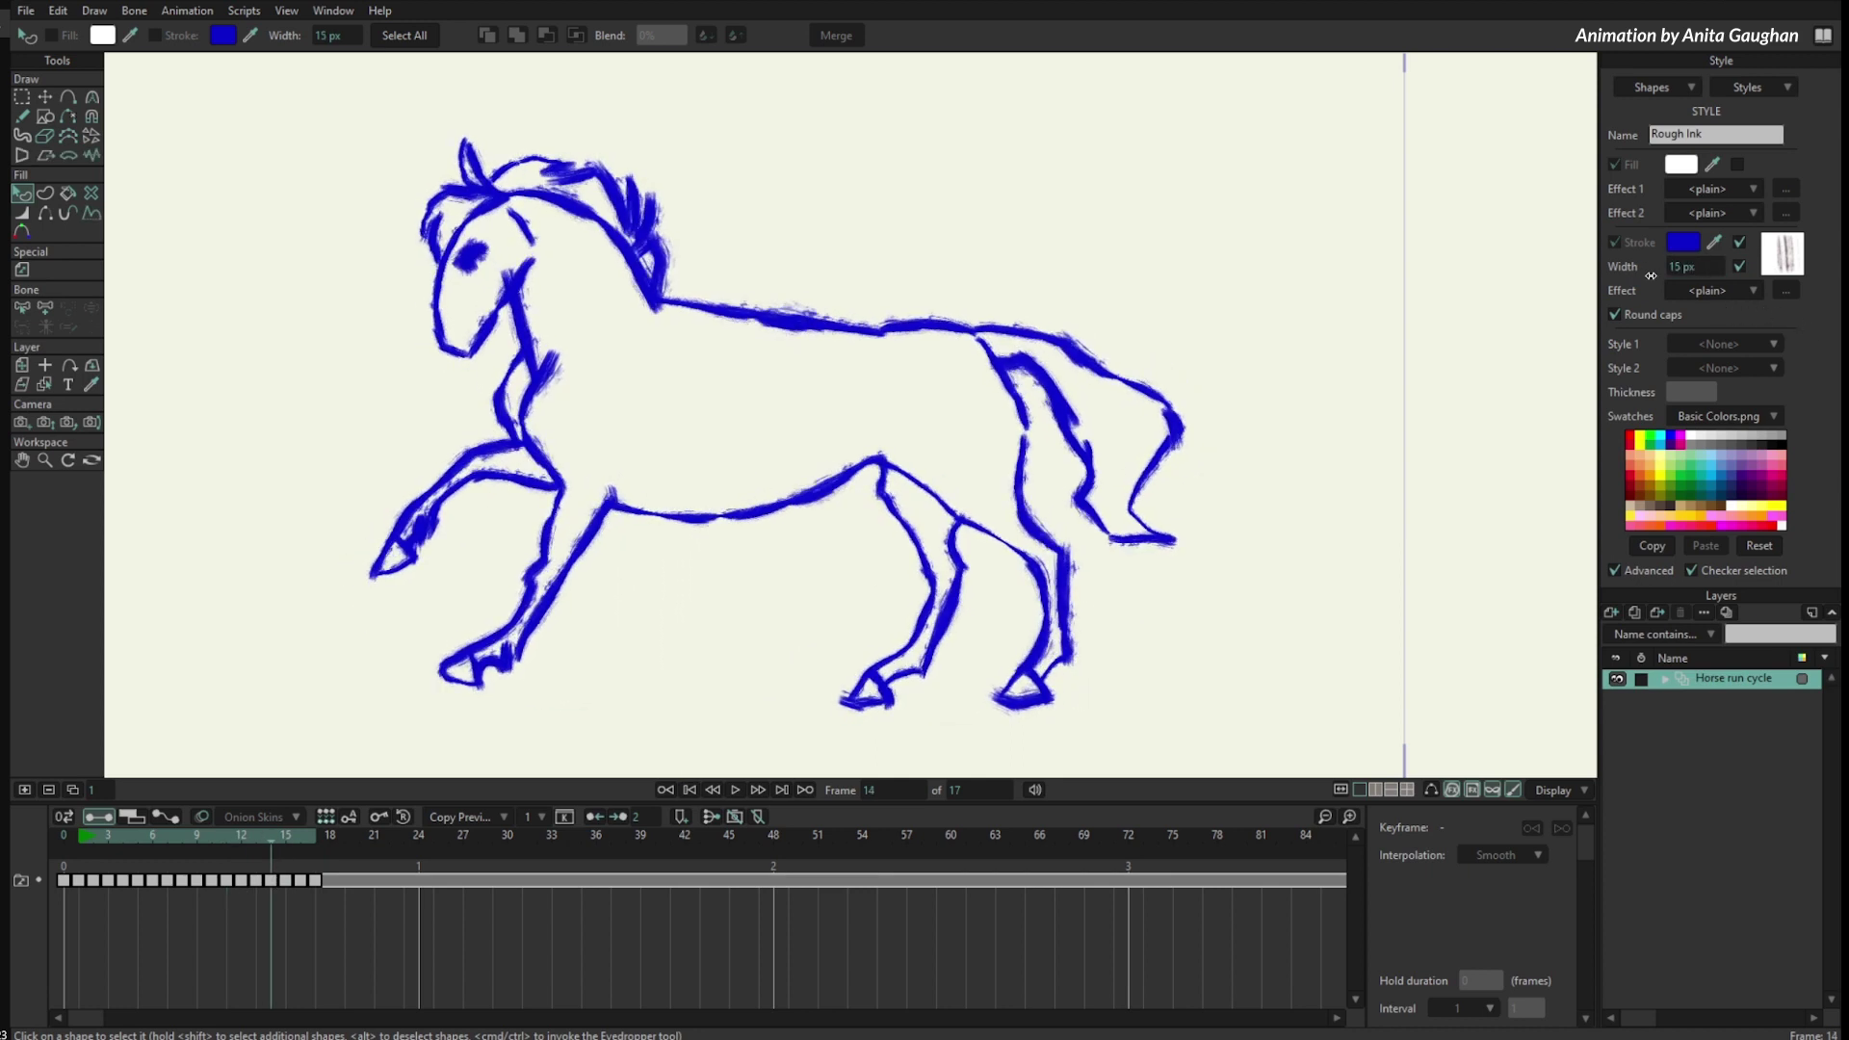
pyautogui.moveTo(1636, 288); pyautogui.dragTo(1659, 280)
# Change the Rough Ink style's stroke colour to purple 7F118C with 15.7% alpha
pyautogui.click(1682, 246)
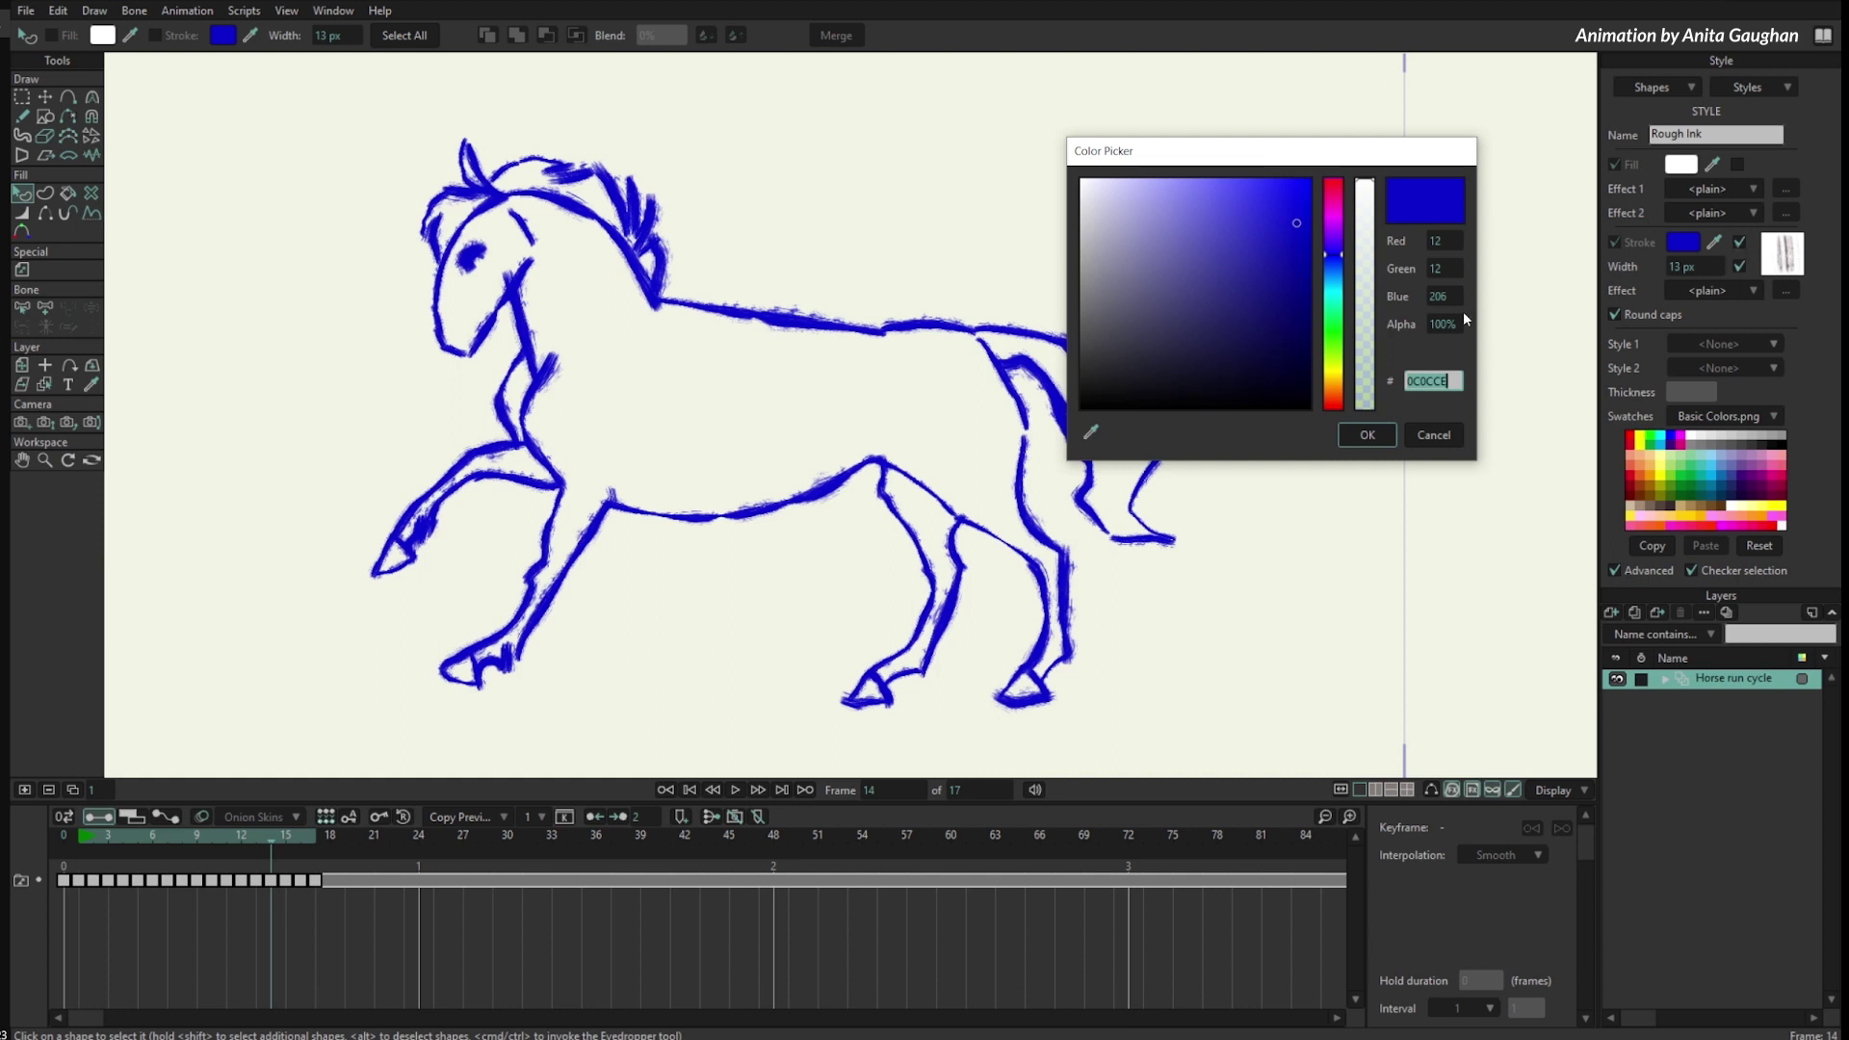
pyautogui.click(1333, 220)
pyautogui.moveTo(1291, 227)
pyautogui.mouseDown()
pyautogui.moveTo(1182, 279)
pyautogui.moveTo(1160, 228)
pyautogui.moveTo(1176, 211)
pyautogui.moveTo(1248, 321)
pyautogui.mouseUp()
pyautogui.moveTo(1364, 246)
pyautogui.mouseDown()
pyautogui.moveTo(1362, 395)
pyautogui.moveTo(1359, 253)
pyautogui.moveTo(1365, 378)
pyautogui.mouseUp()
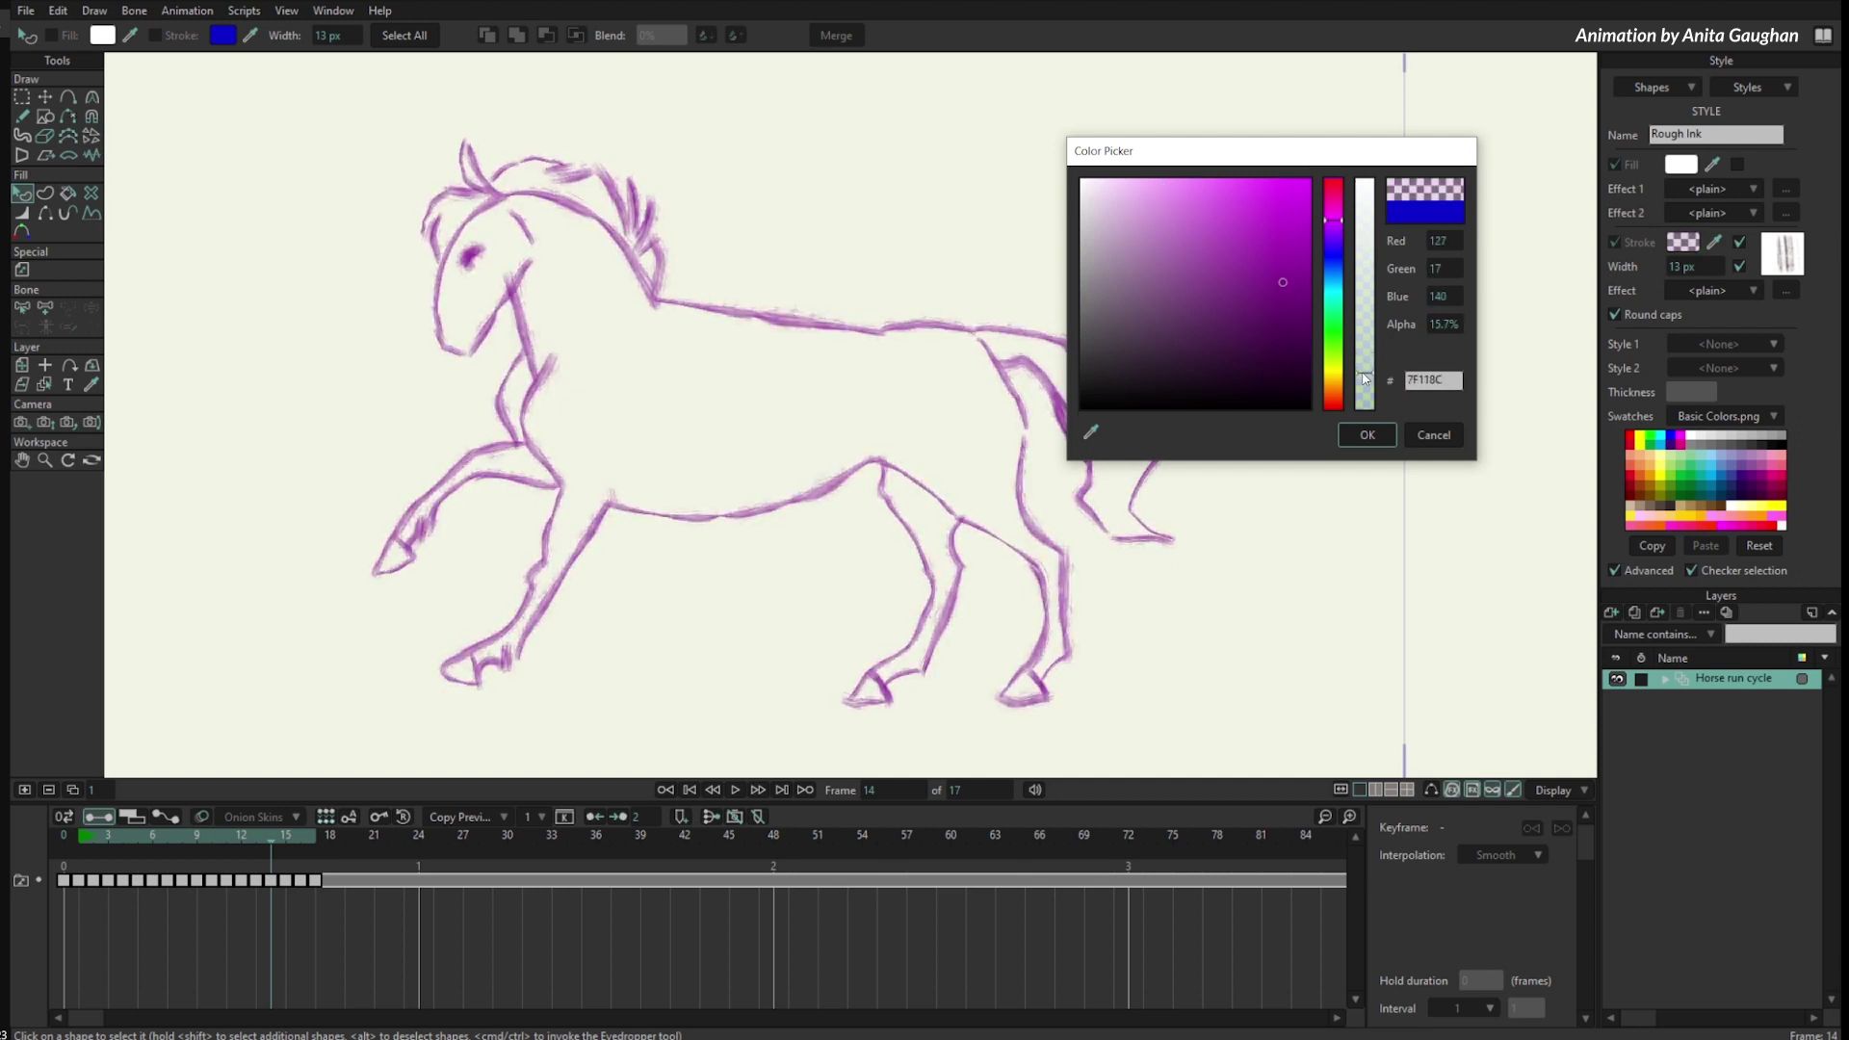
pyautogui.click(1363, 436)
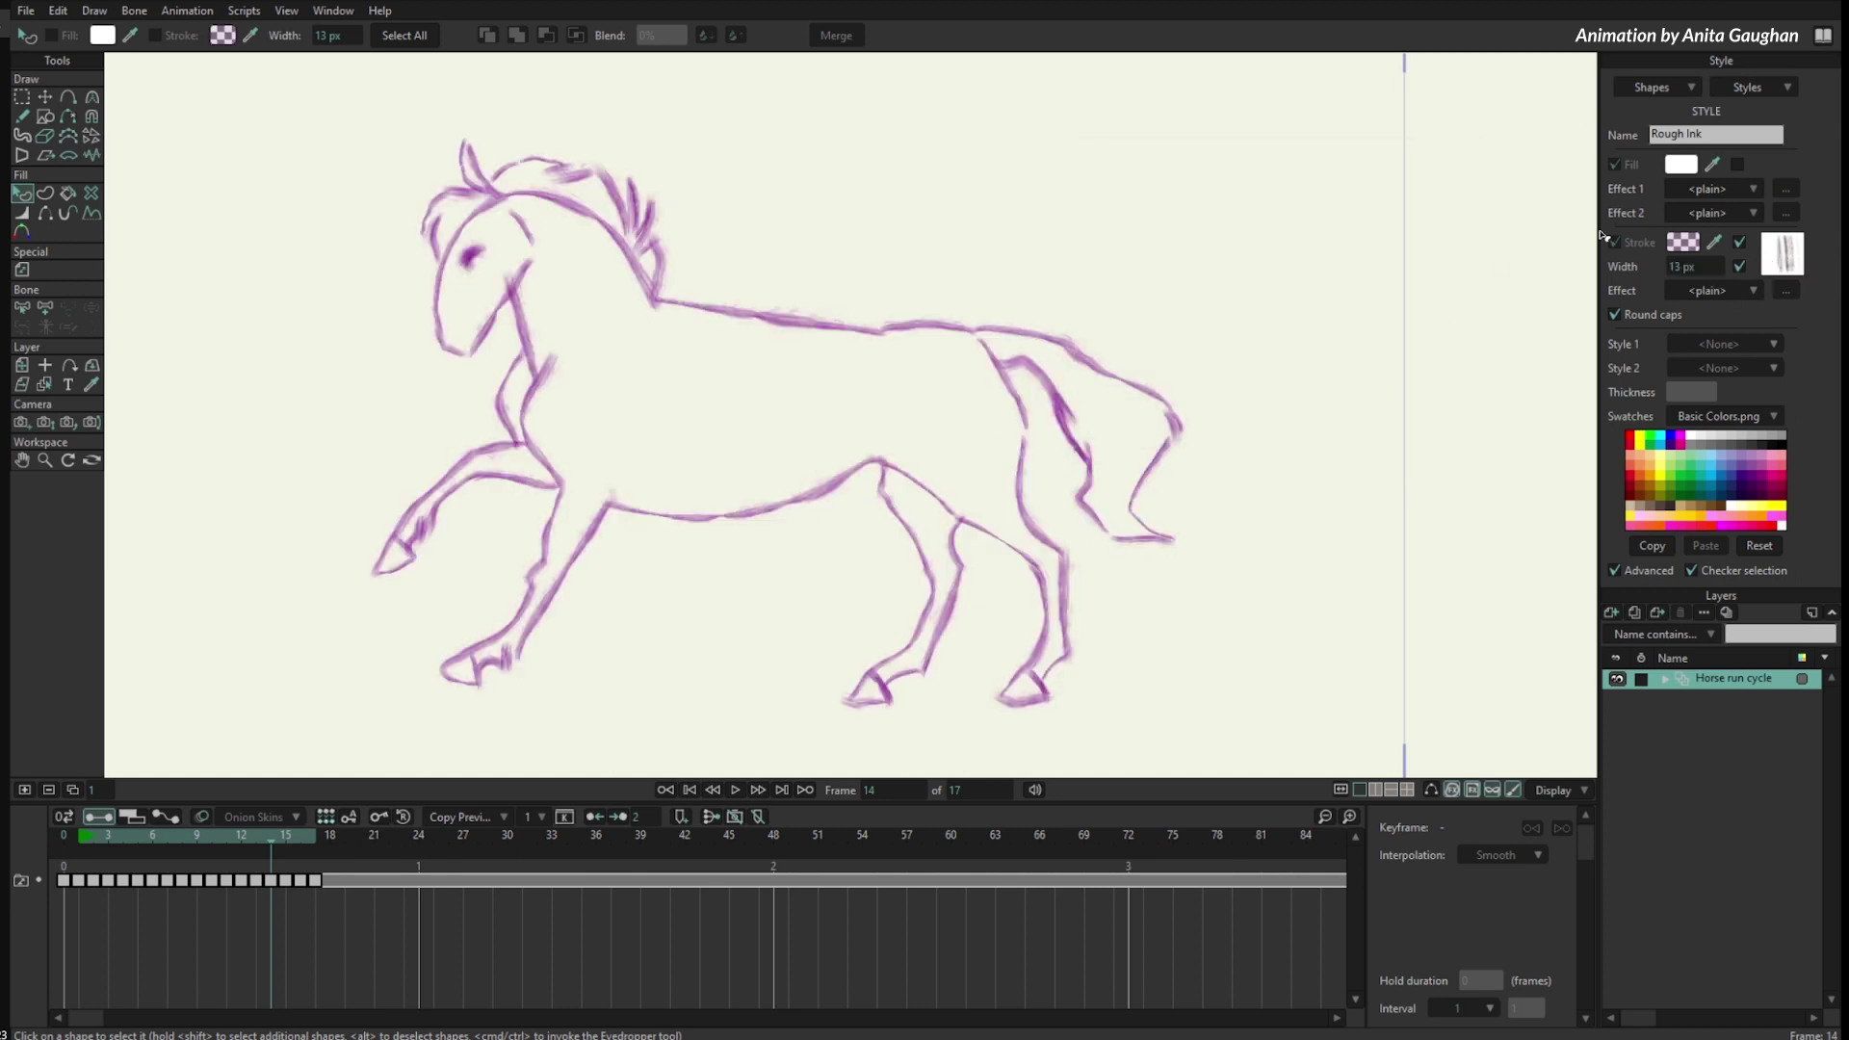
# Try other brush tips for the Rough Ink style, including CK Ink Toyo, and choose MC-Scratchy
pyautogui.click(1783, 253)
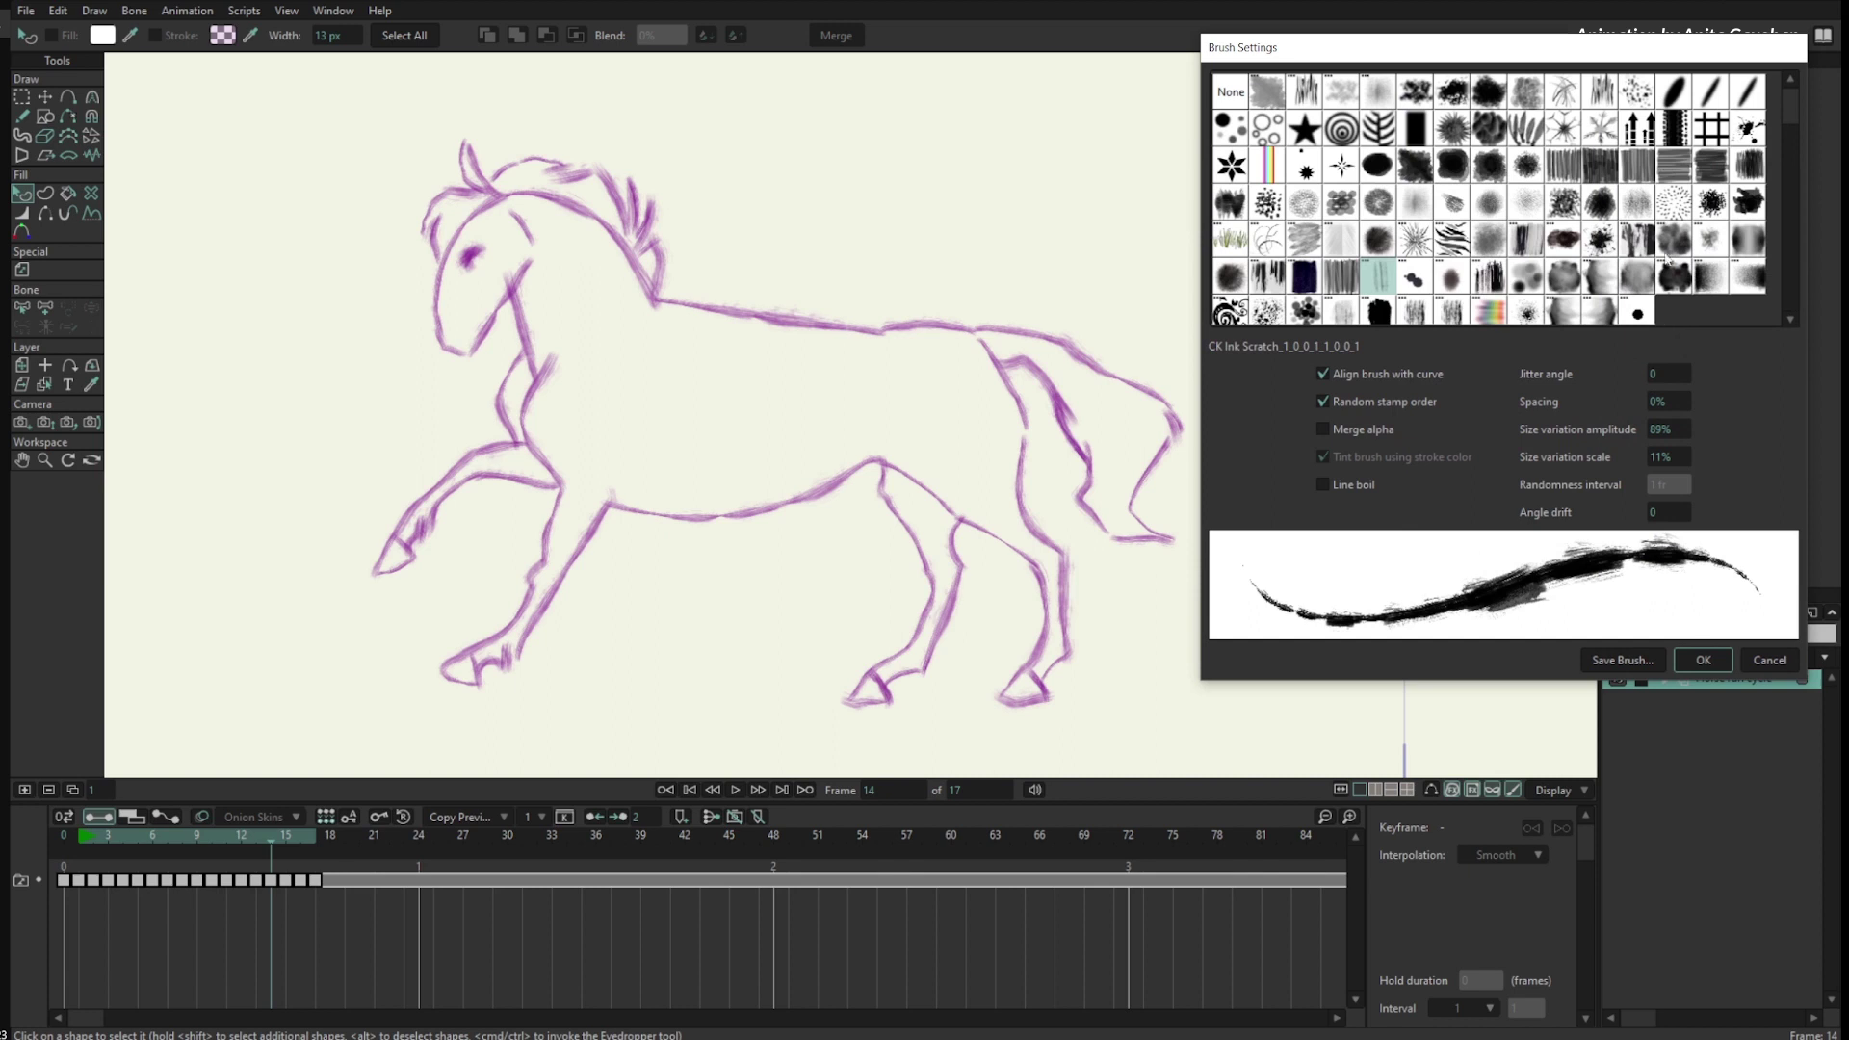
pyautogui.click(1528, 312)
pyautogui.click(1562, 279)
pyautogui.click(1525, 278)
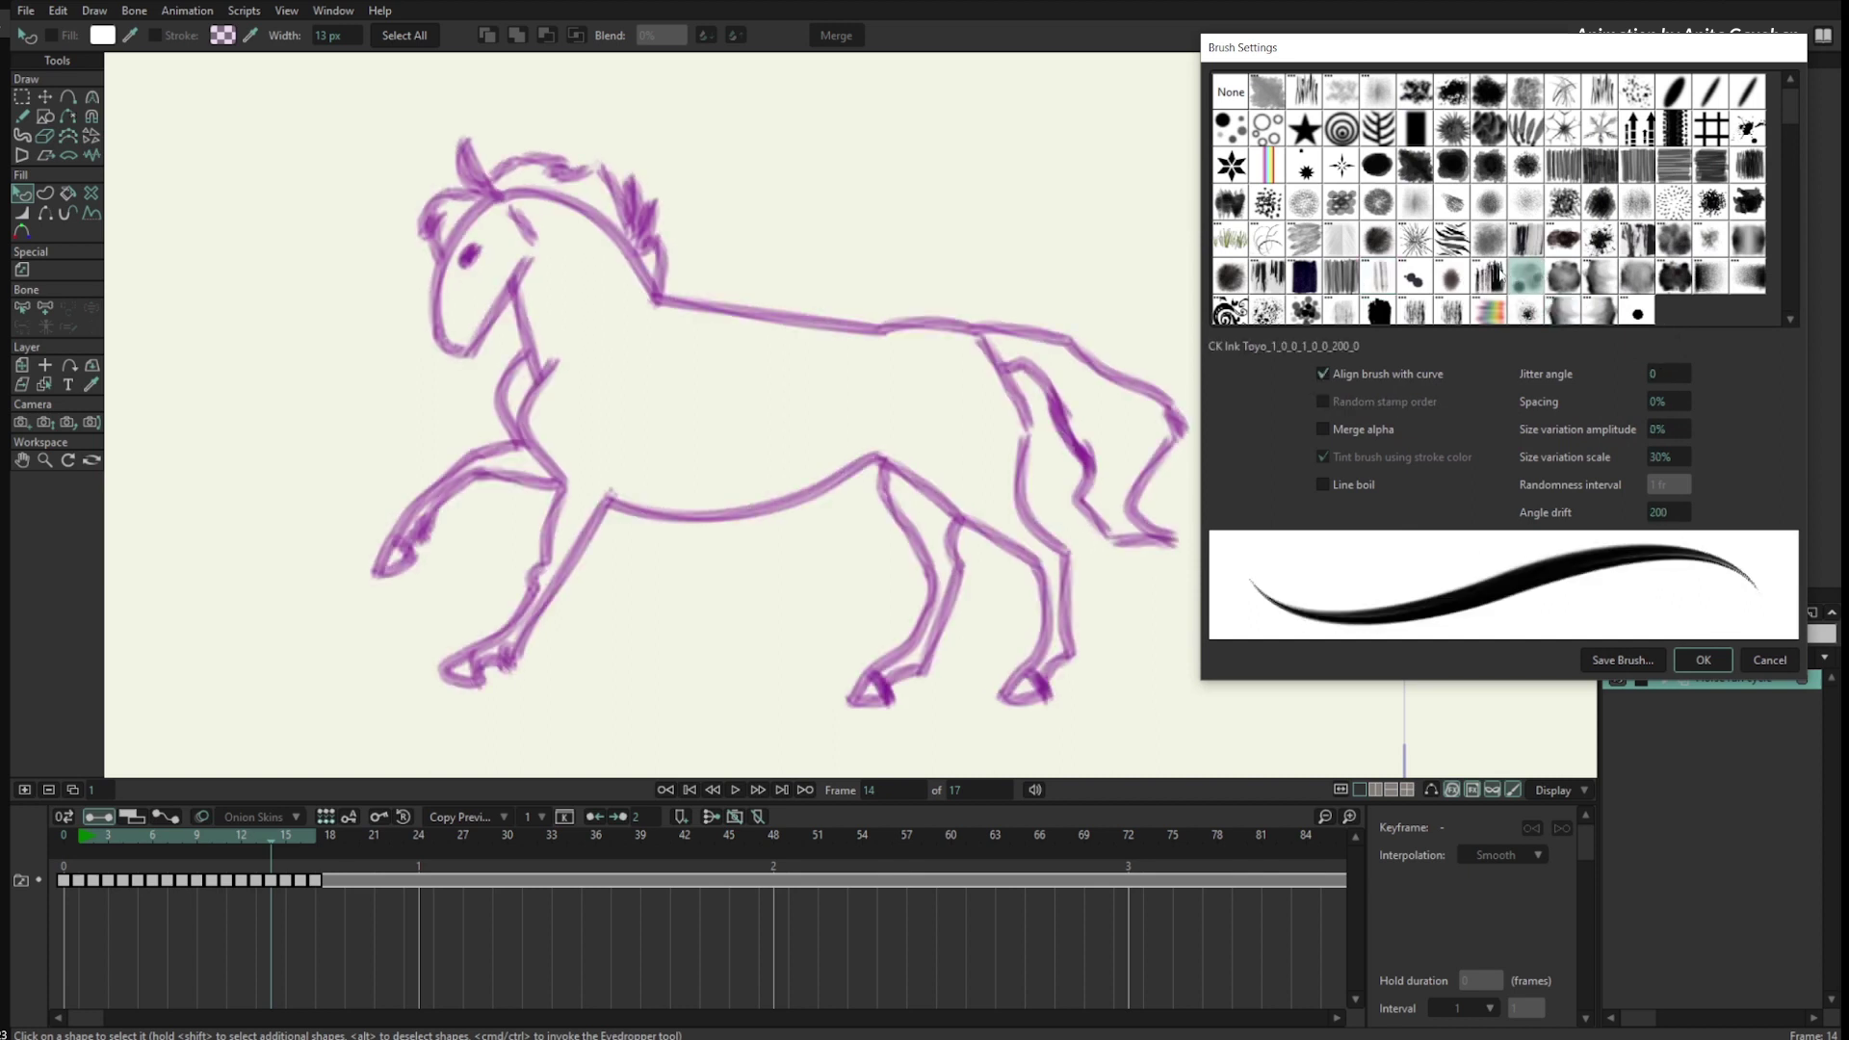
pyautogui.click(1449, 311)
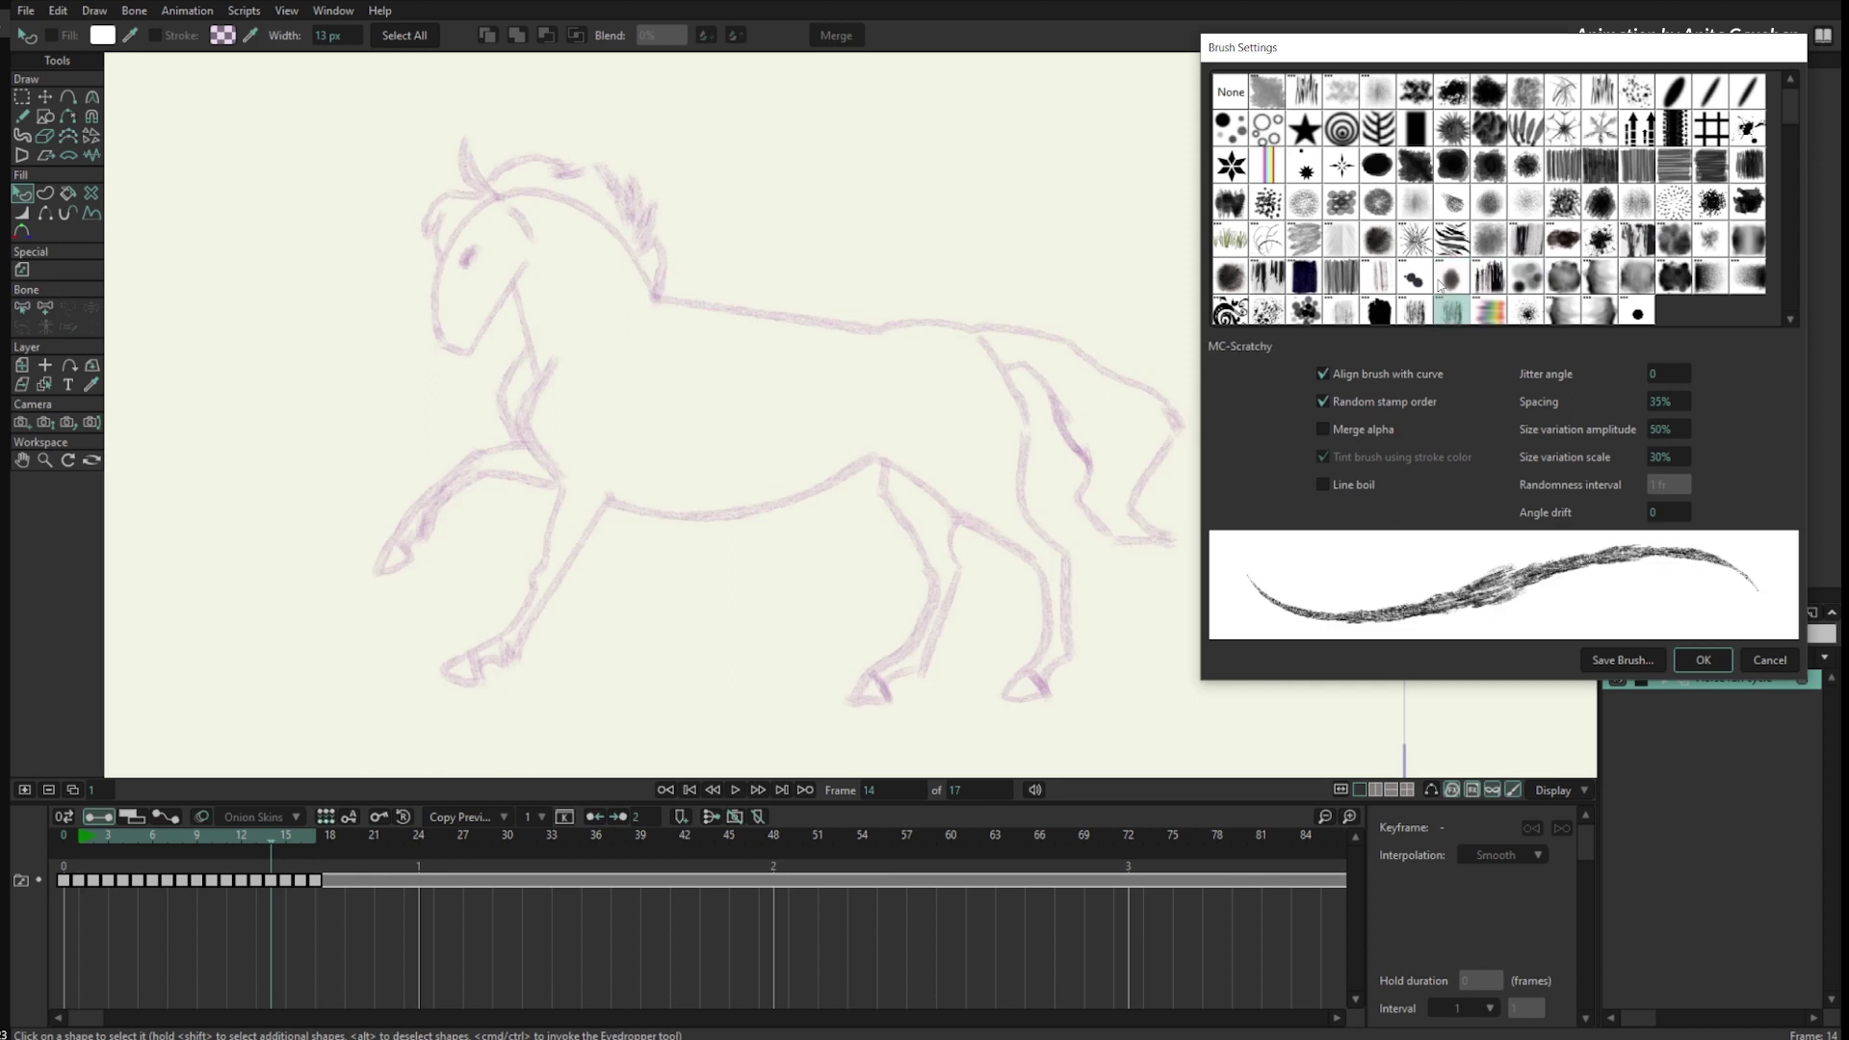
# Apply 82% size variation amplitude and 11% scale to the MC-Scratchy brush and play the horse run cycle
pyautogui.moveTo(1668, 425)
pyautogui.mouseDown()
pyautogui.moveTo(1745, 431)
pyautogui.moveTo(1531, 477)
pyautogui.moveTo(1695, 432)
pyautogui.moveTo(1789, 432)
pyautogui.mouseUp()
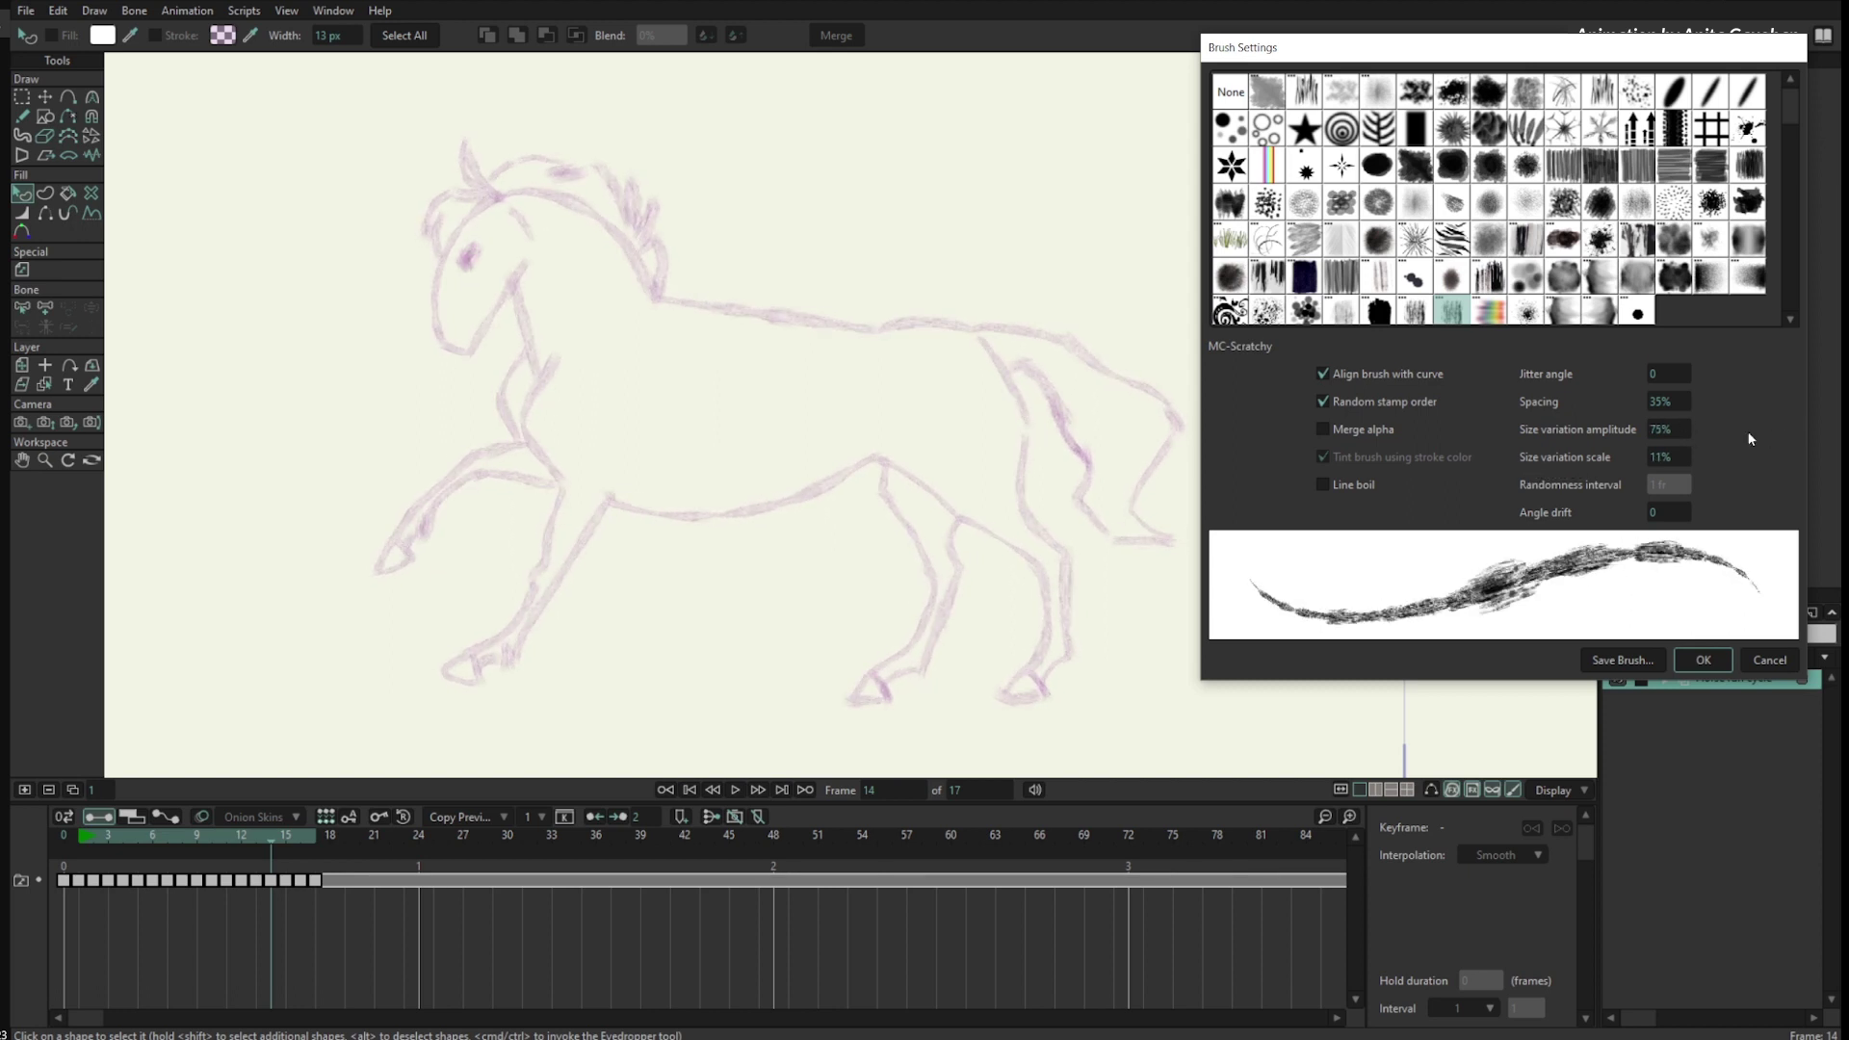
pyautogui.moveTo(1673, 427); pyautogui.dragTo(1732, 433)
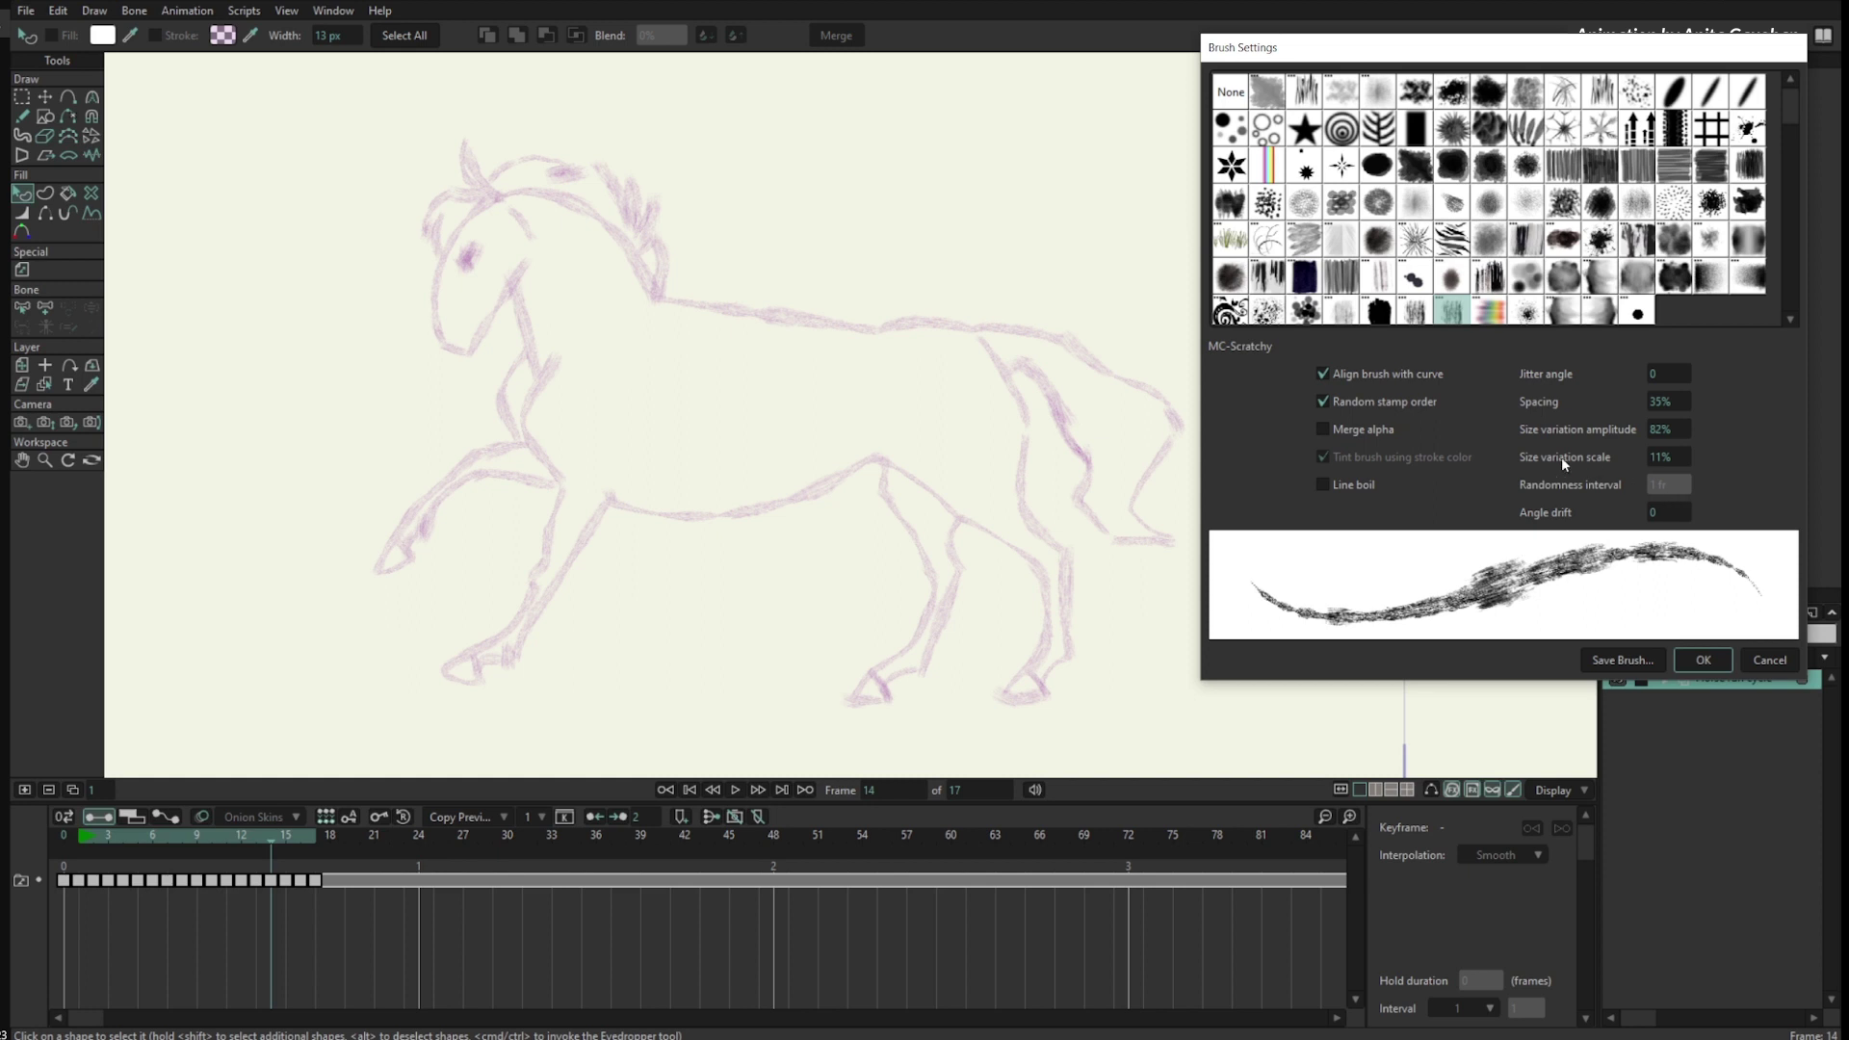
pyautogui.click(1704, 660)
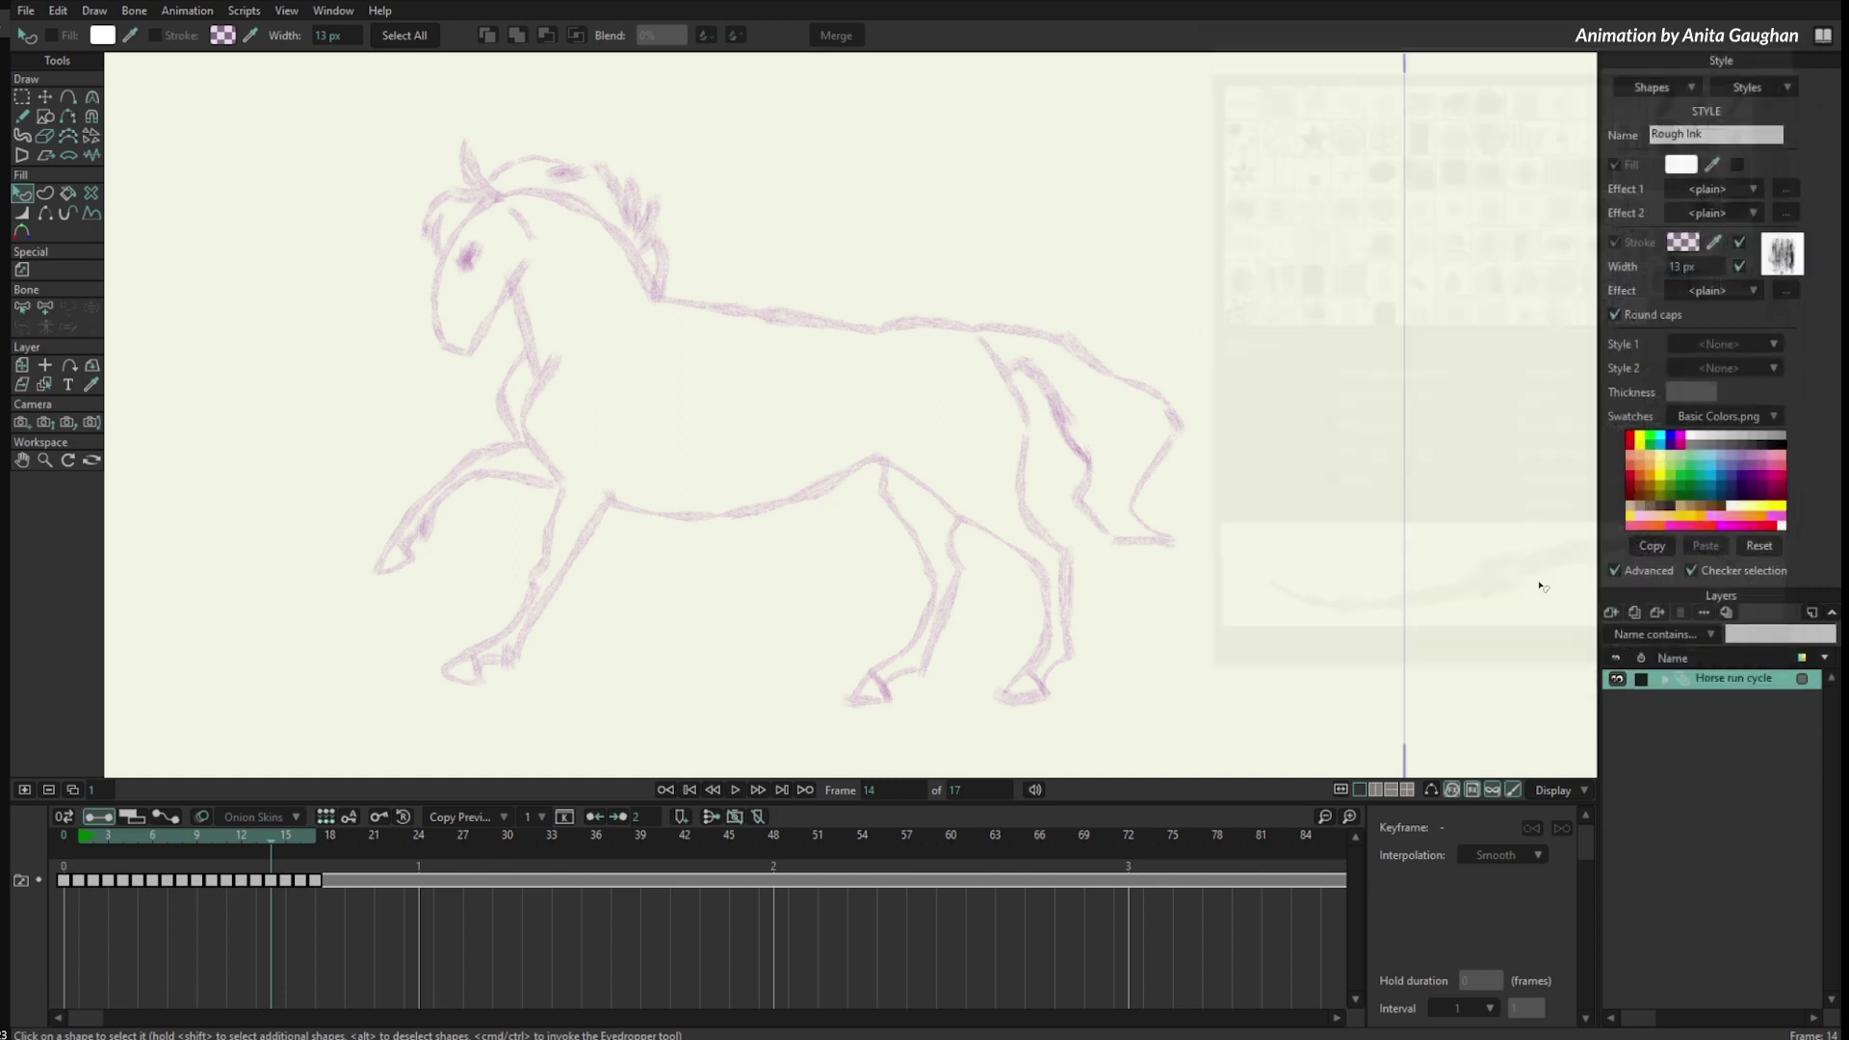
pyautogui.press('space')
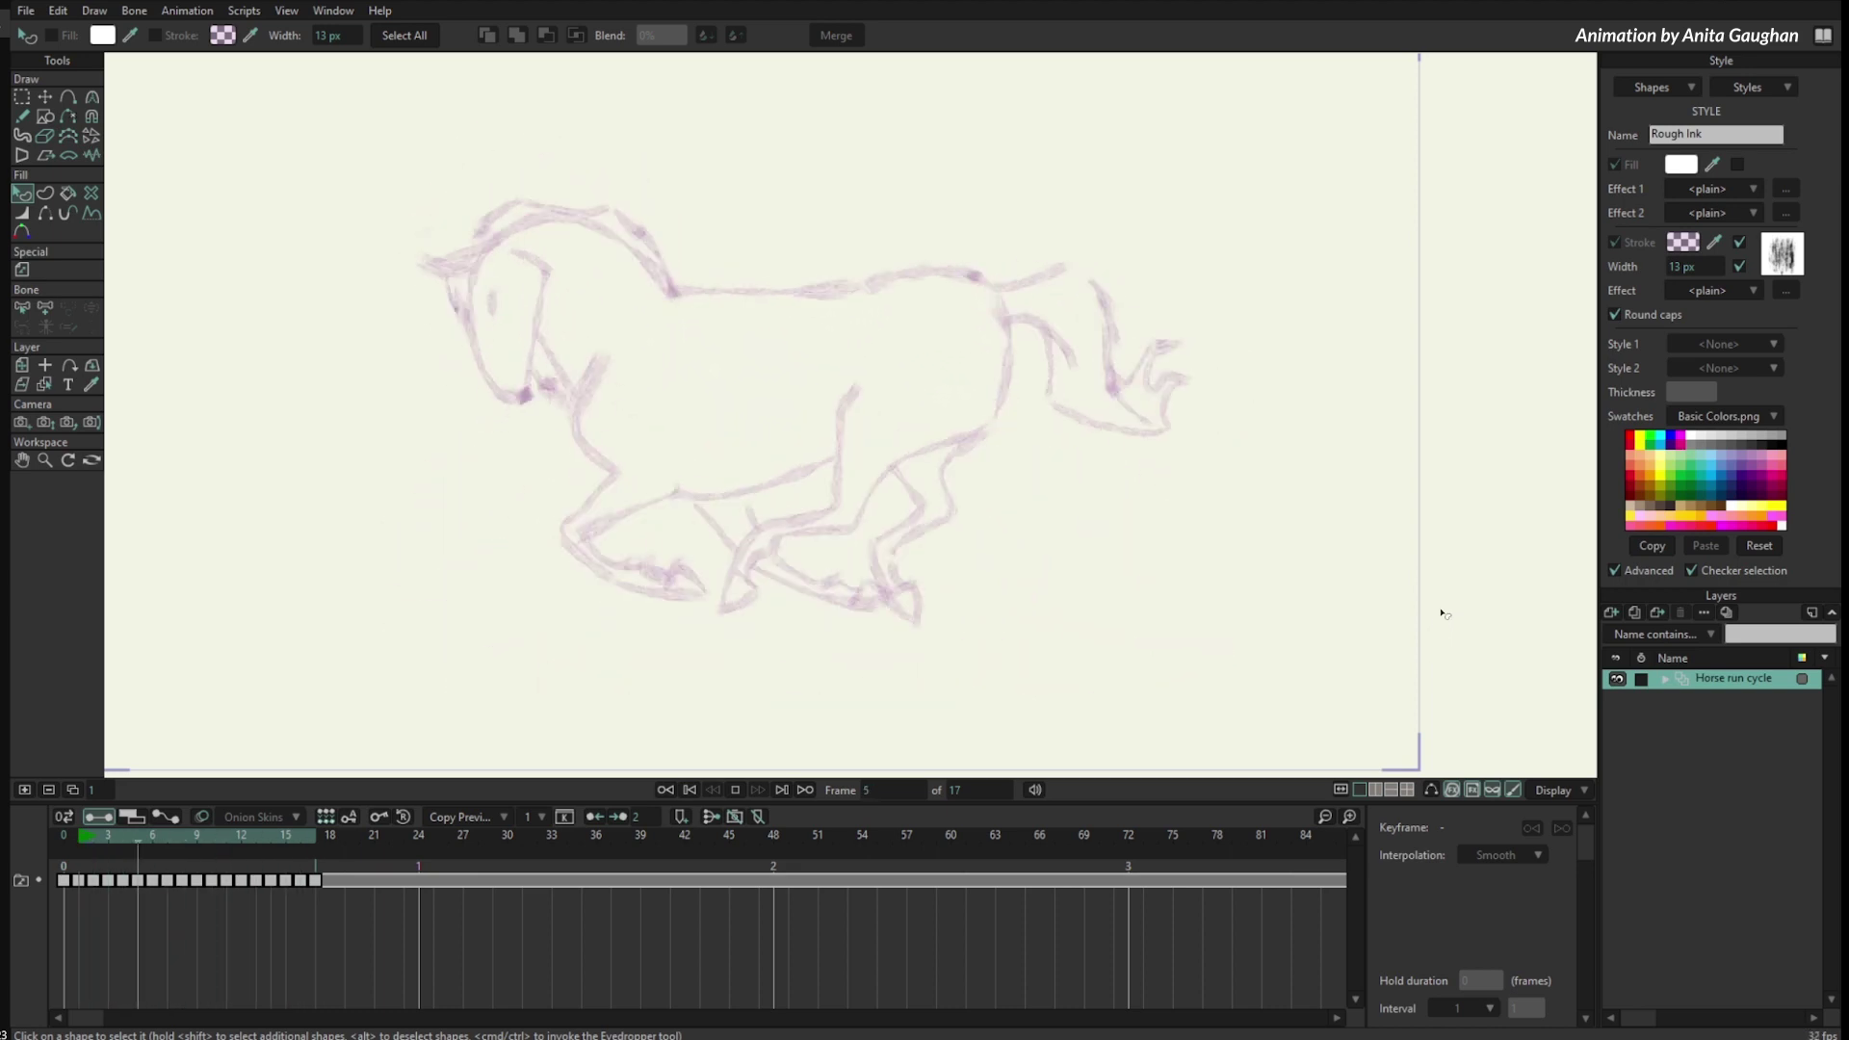
# Stop the playback of the horse run cycle
pyautogui.press('space')
pyautogui.moveTo(1199, 508); pyautogui.dragTo(1221, 501)
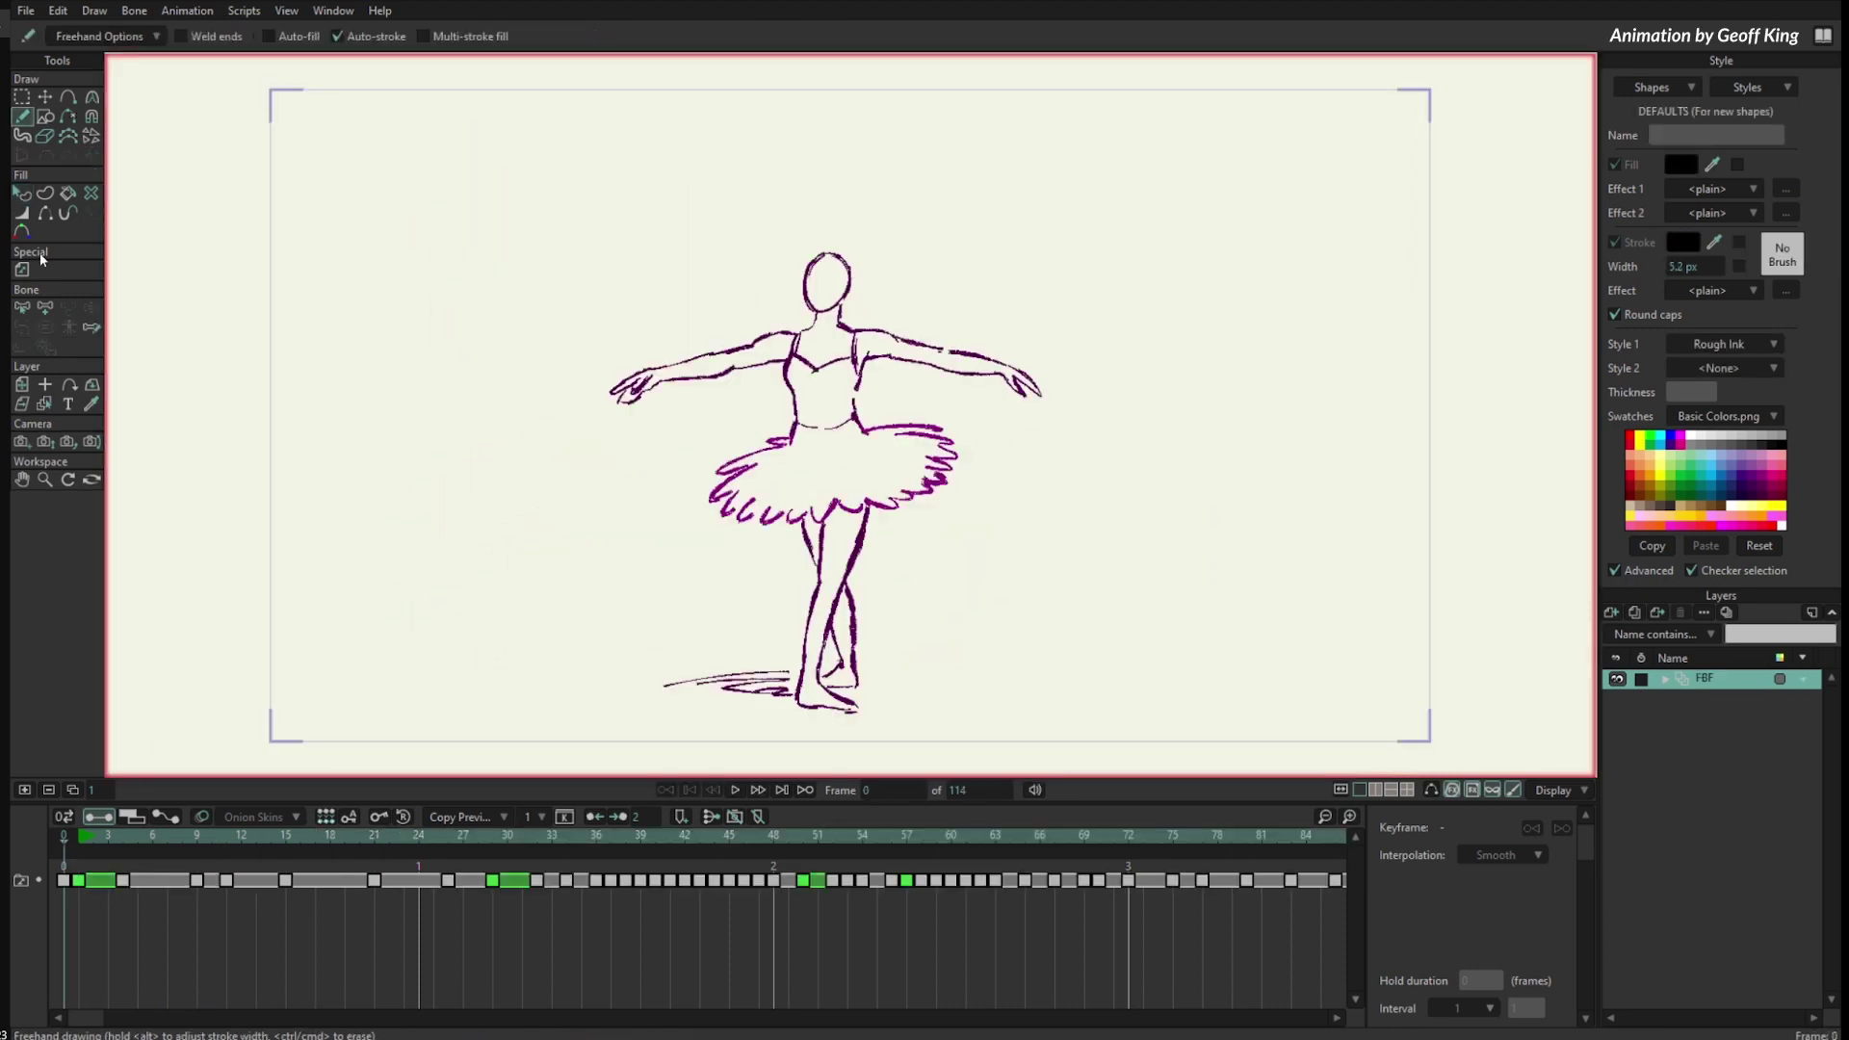
# Select the underside stroke of the ballerina's outstretched arm with the Select Shape tool to check which style it uses
pyautogui.click(21, 192)
pyautogui.scroll(3, 963, 303)
pyautogui.click(862, 404)
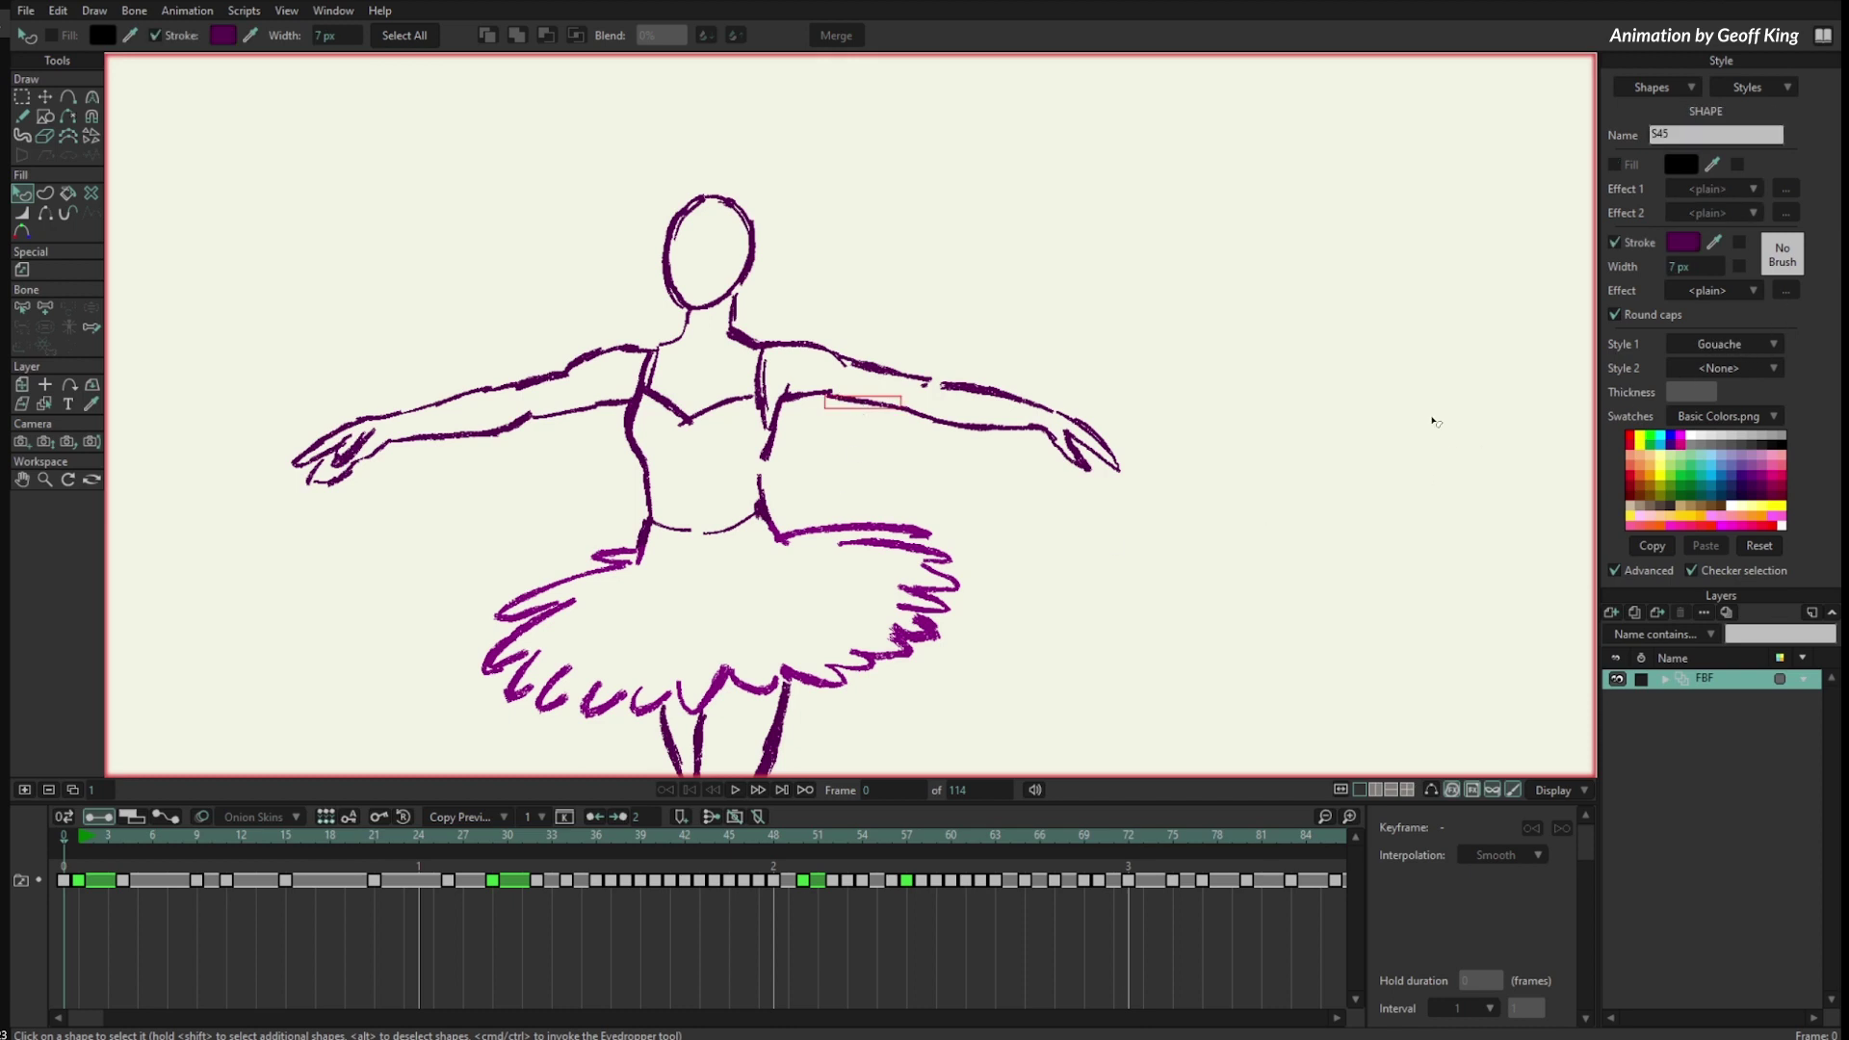
# Play the ballerina animation with the whole frame in view and stop it again
pyautogui.scroll(-5, 1377, 424)
pyautogui.moveTo(1222, 388); pyautogui.dragTo(987, 371)
pyautogui.scroll(-1, 1038, 366)
pyautogui.press('space')
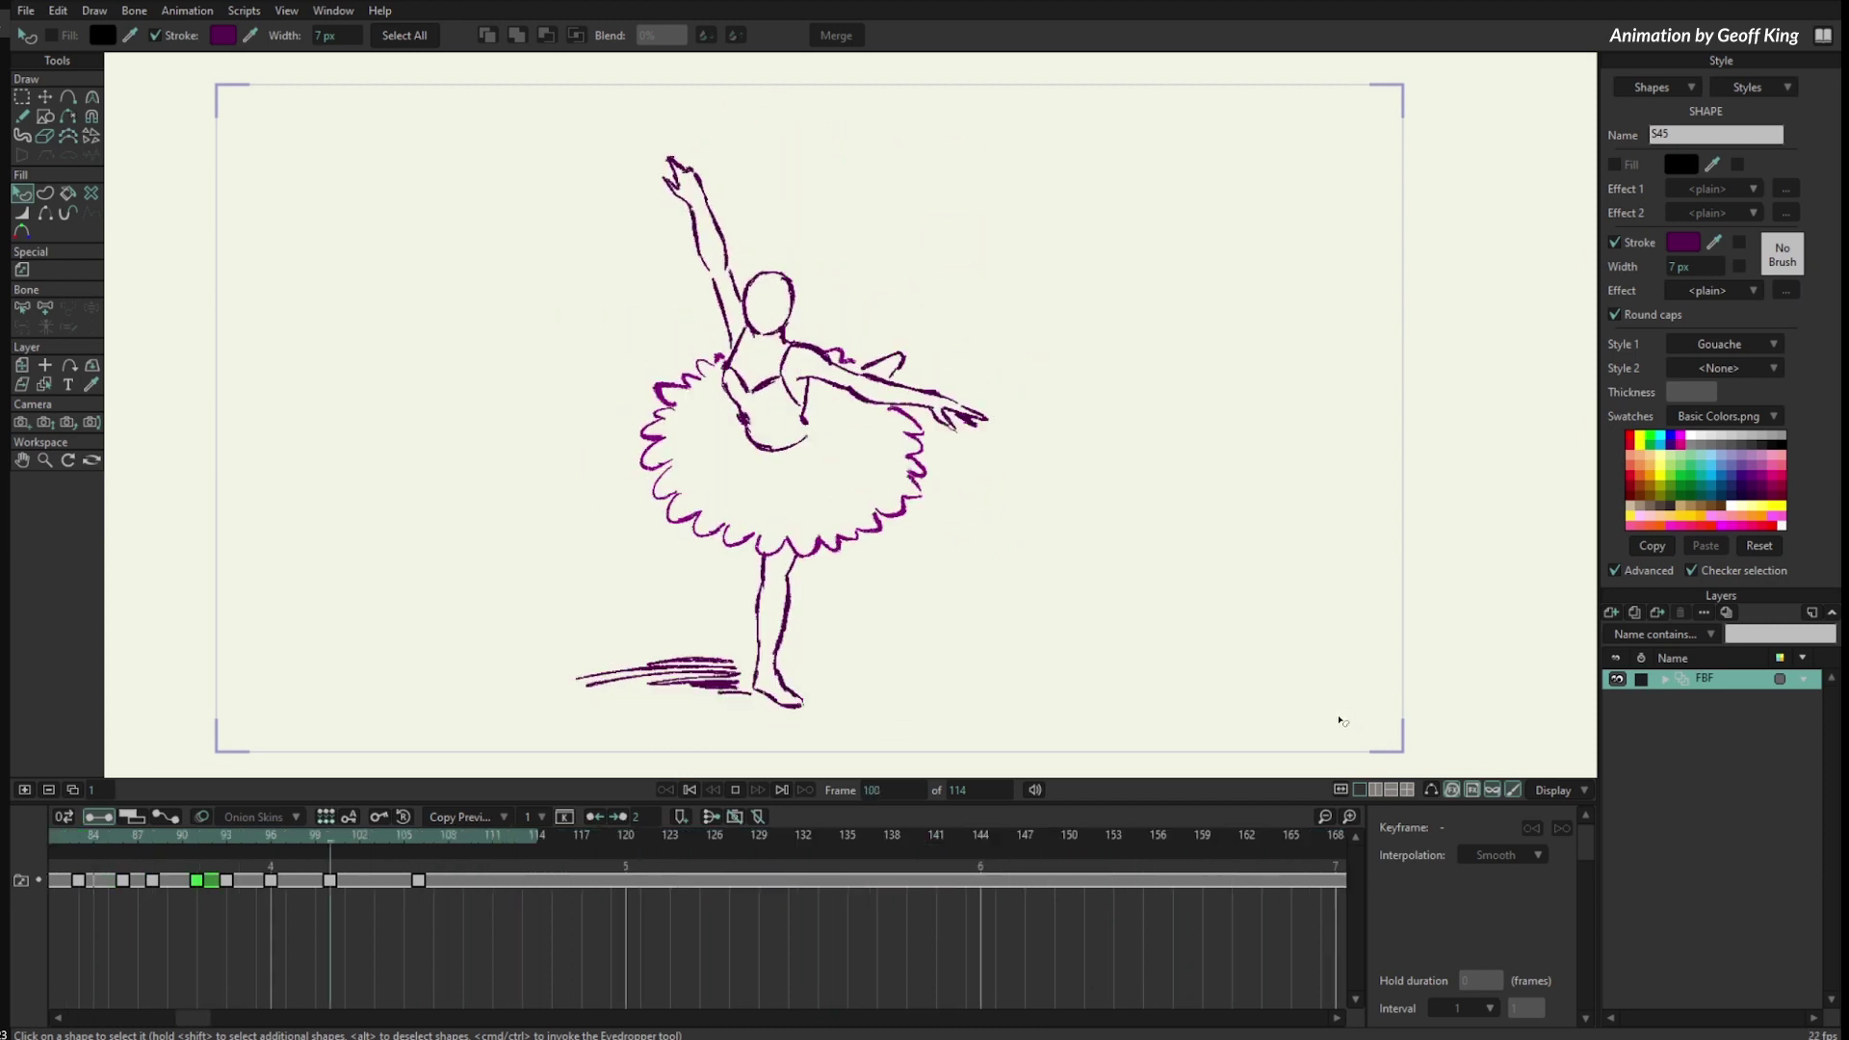
pyautogui.press('space')
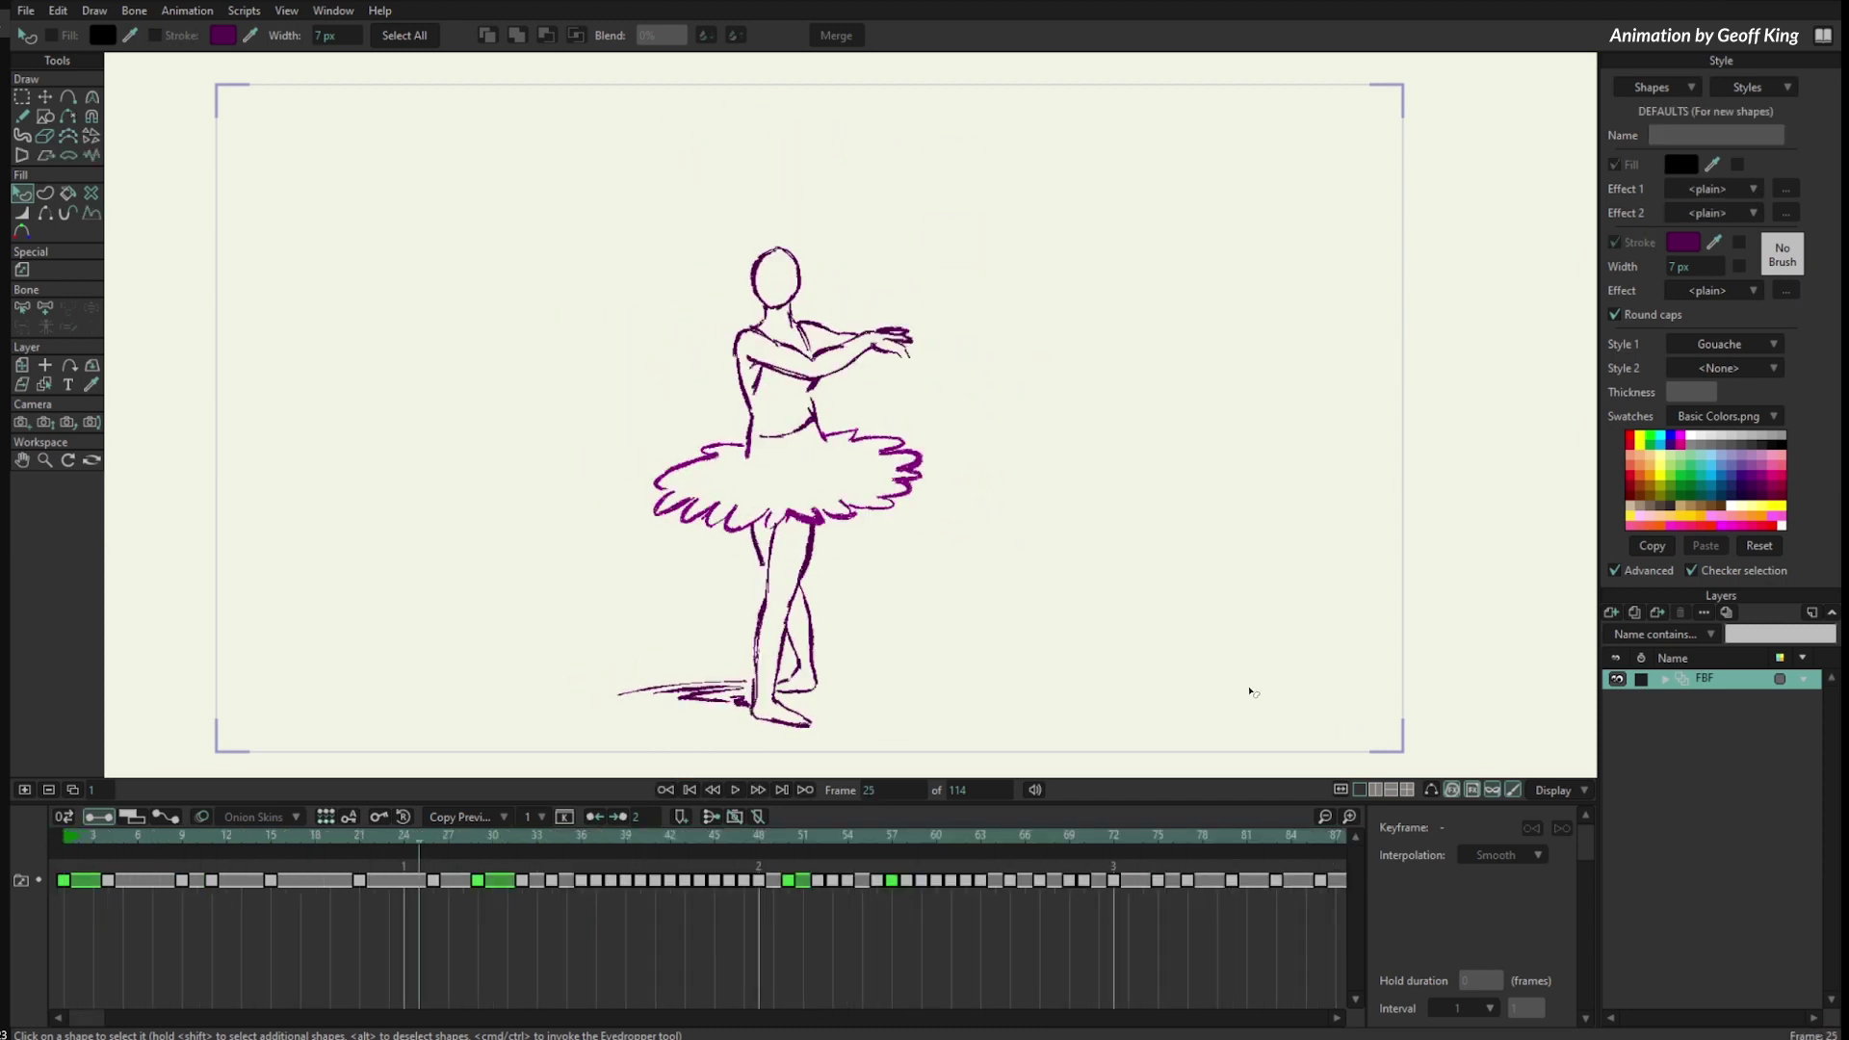
# Go to frame 1, open the Gouache style for editing, and apply its stroke width override at 14 px
pyautogui.press('Home')
pyautogui.click(79, 837)
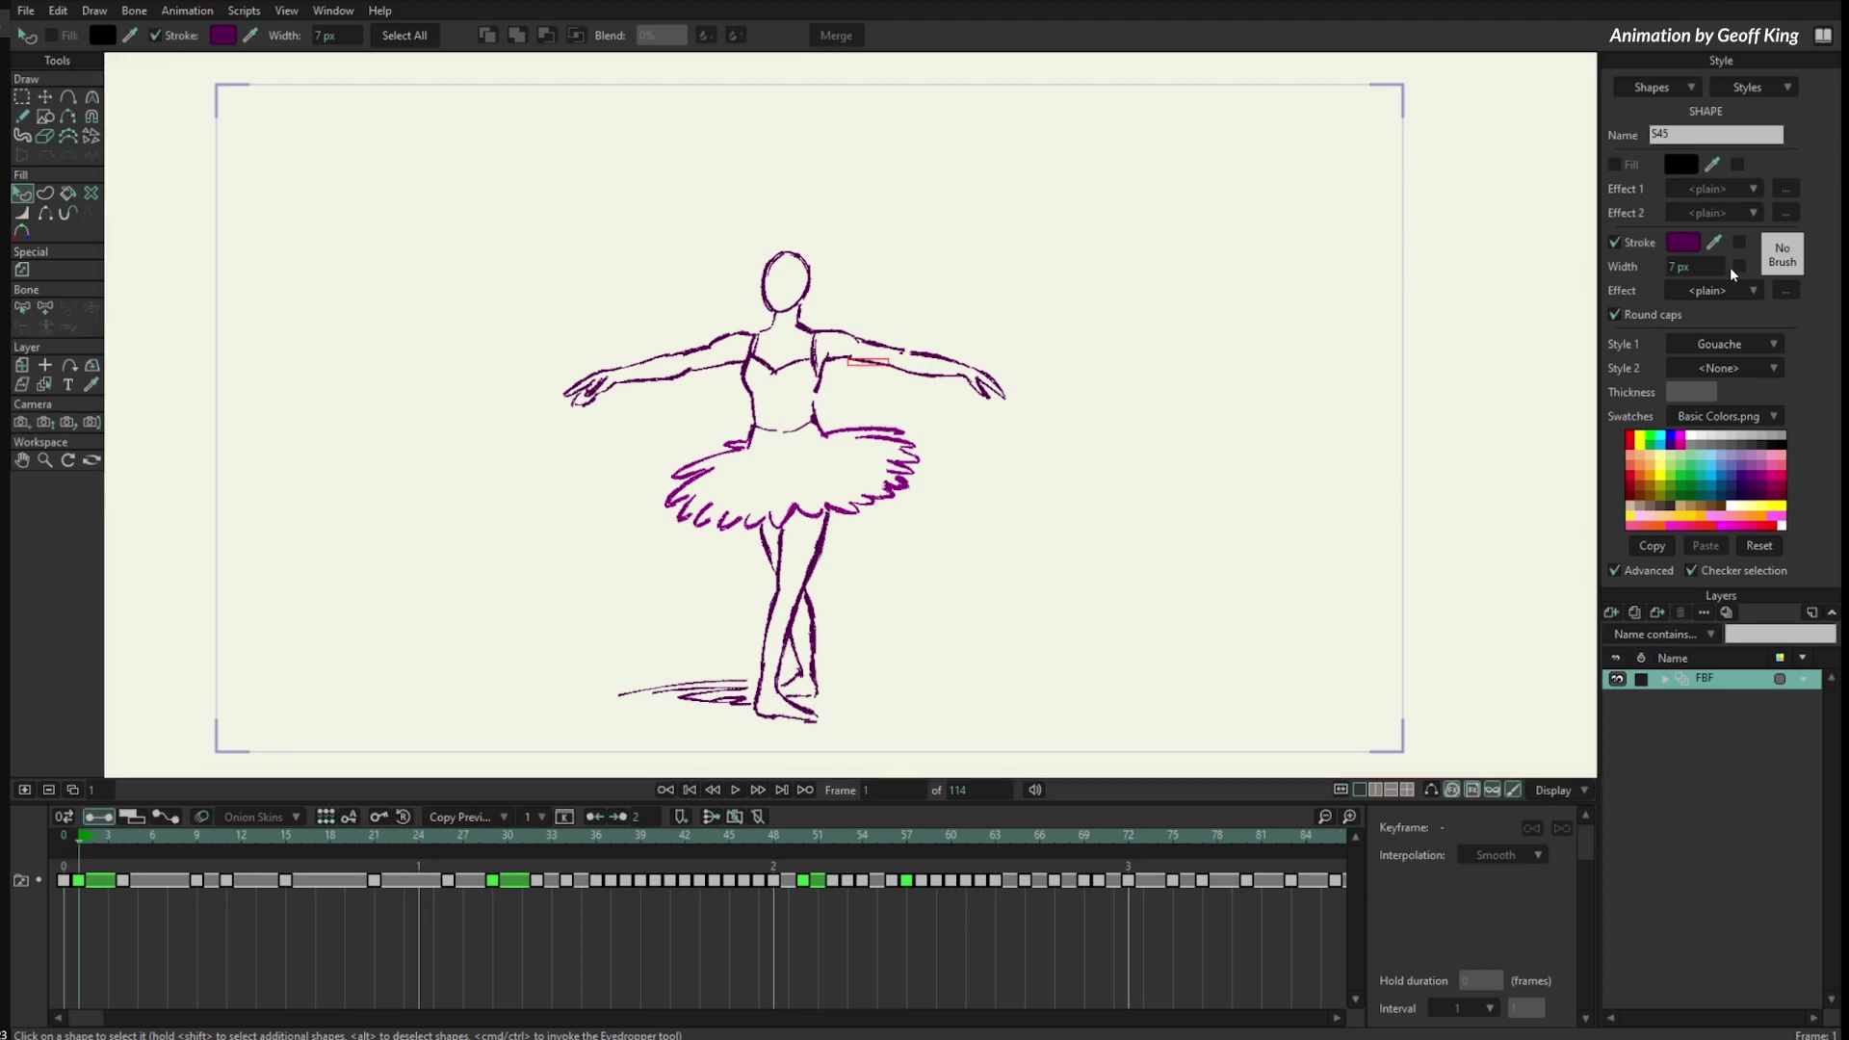
pyautogui.click(1751, 88)
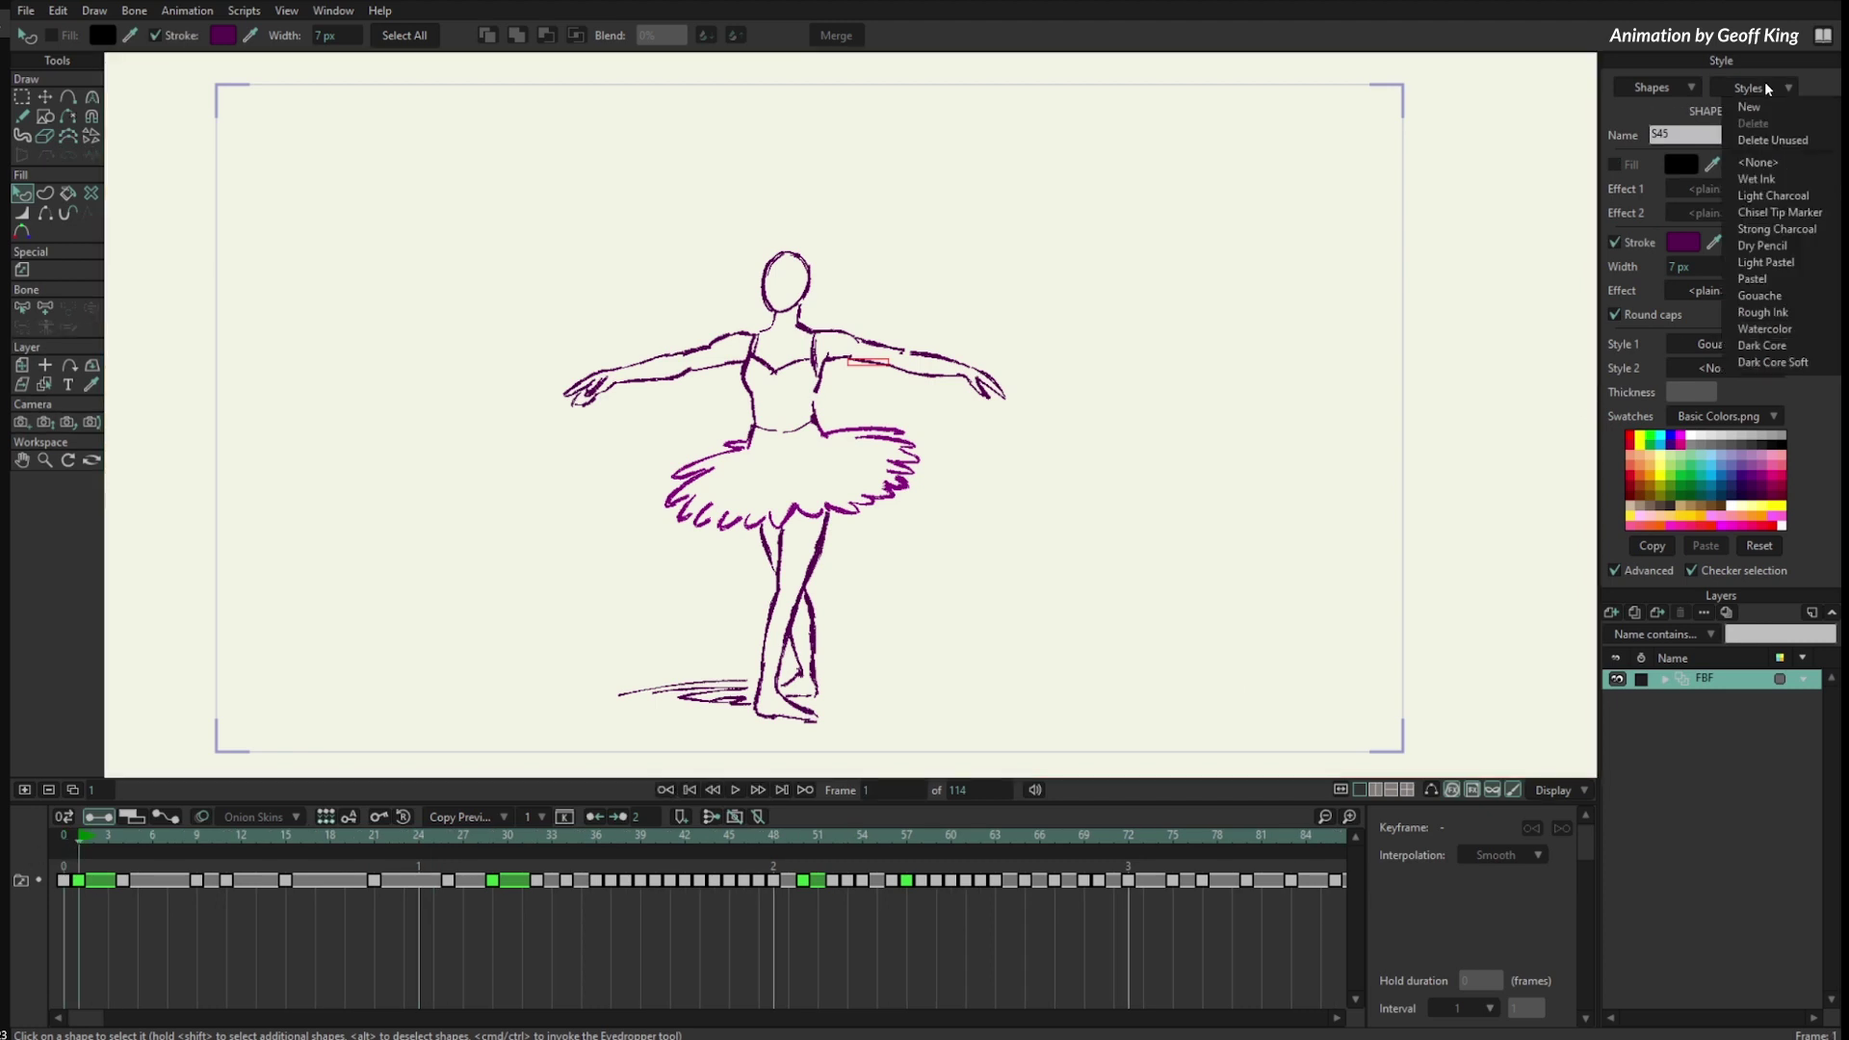
pyautogui.click(1791, 300)
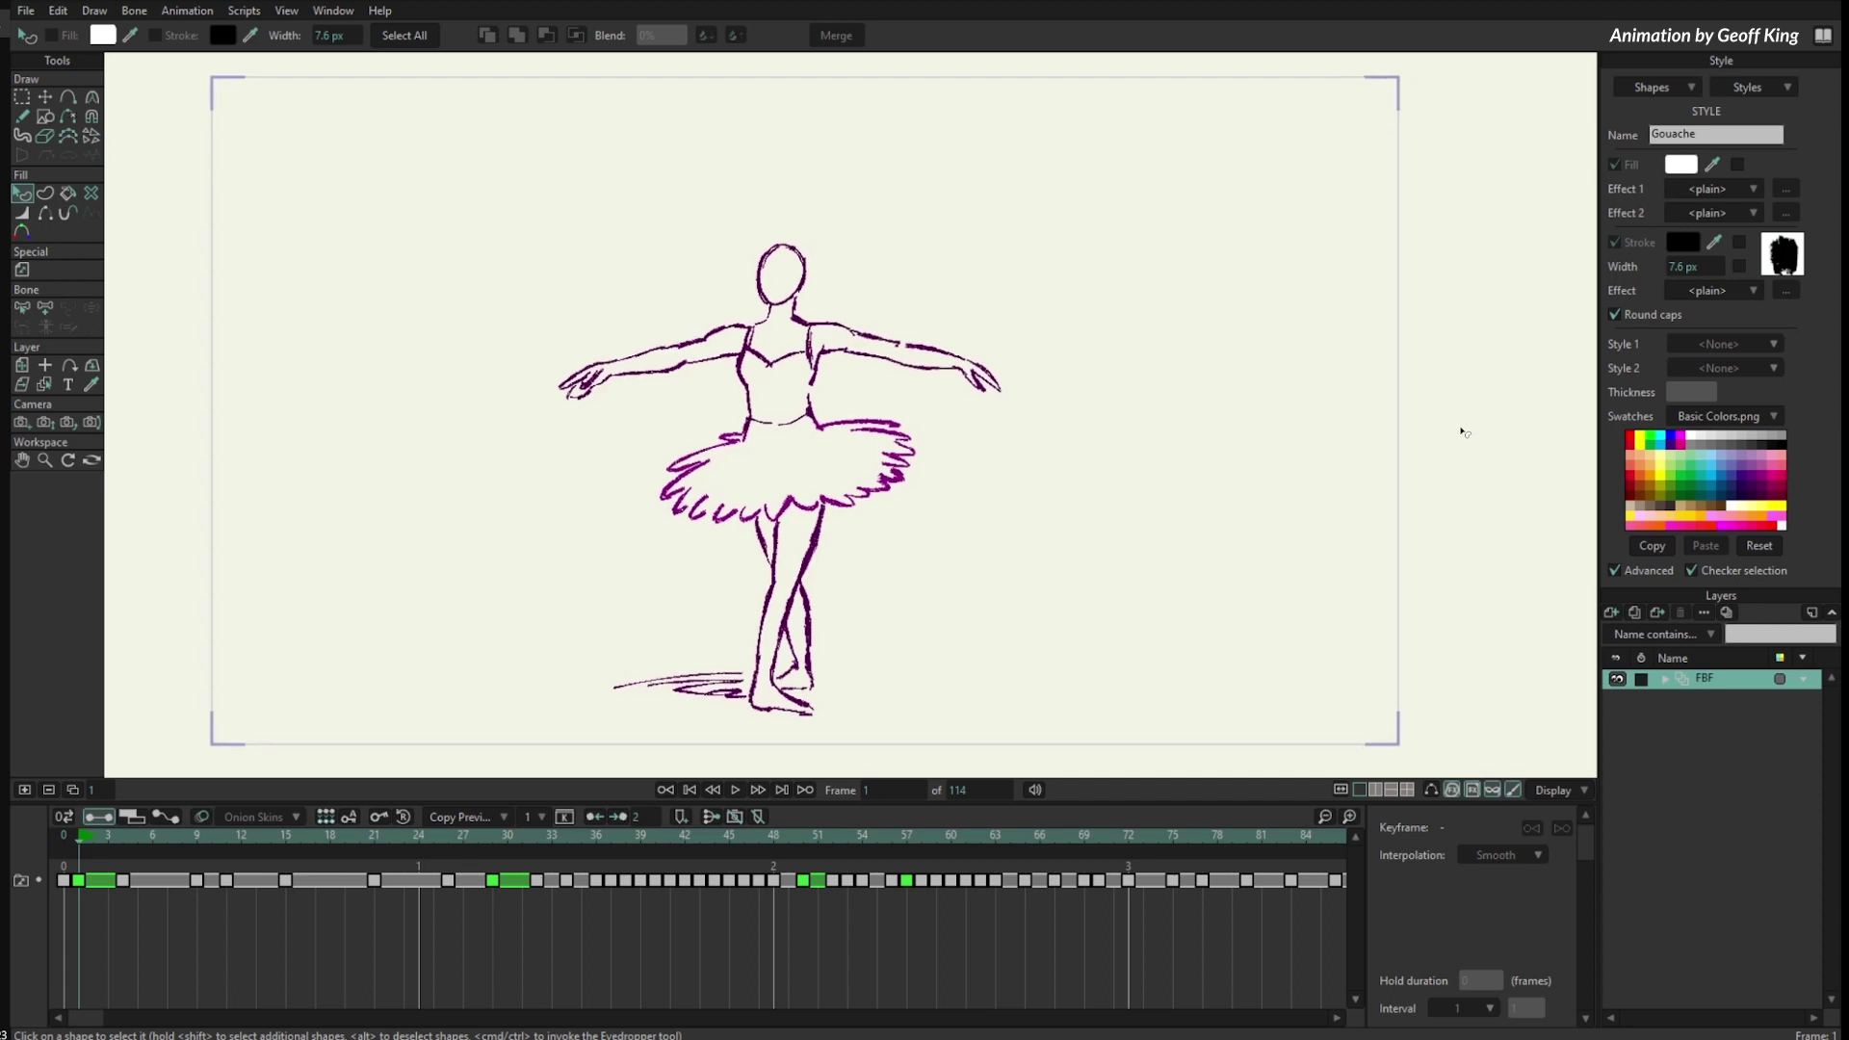
pyautogui.click(1740, 269)
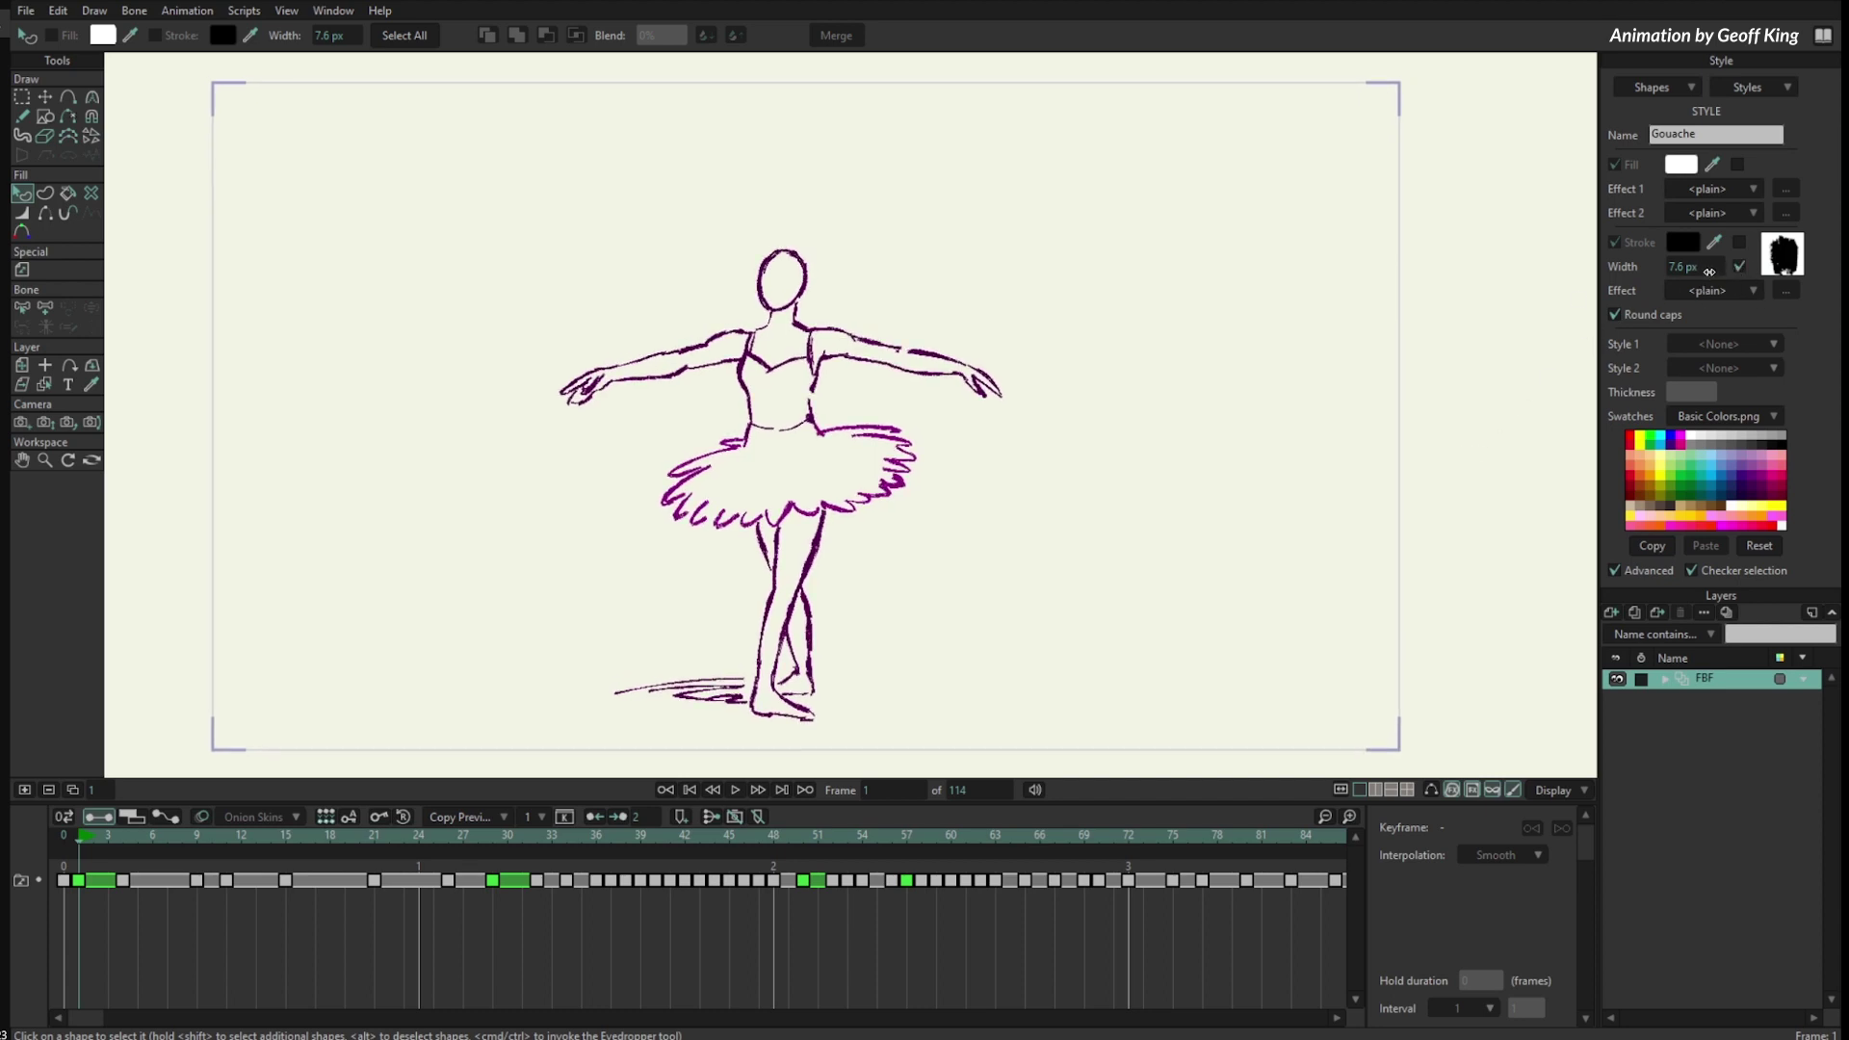
pyautogui.moveTo(1696, 263); pyautogui.dragTo(1835, 255)
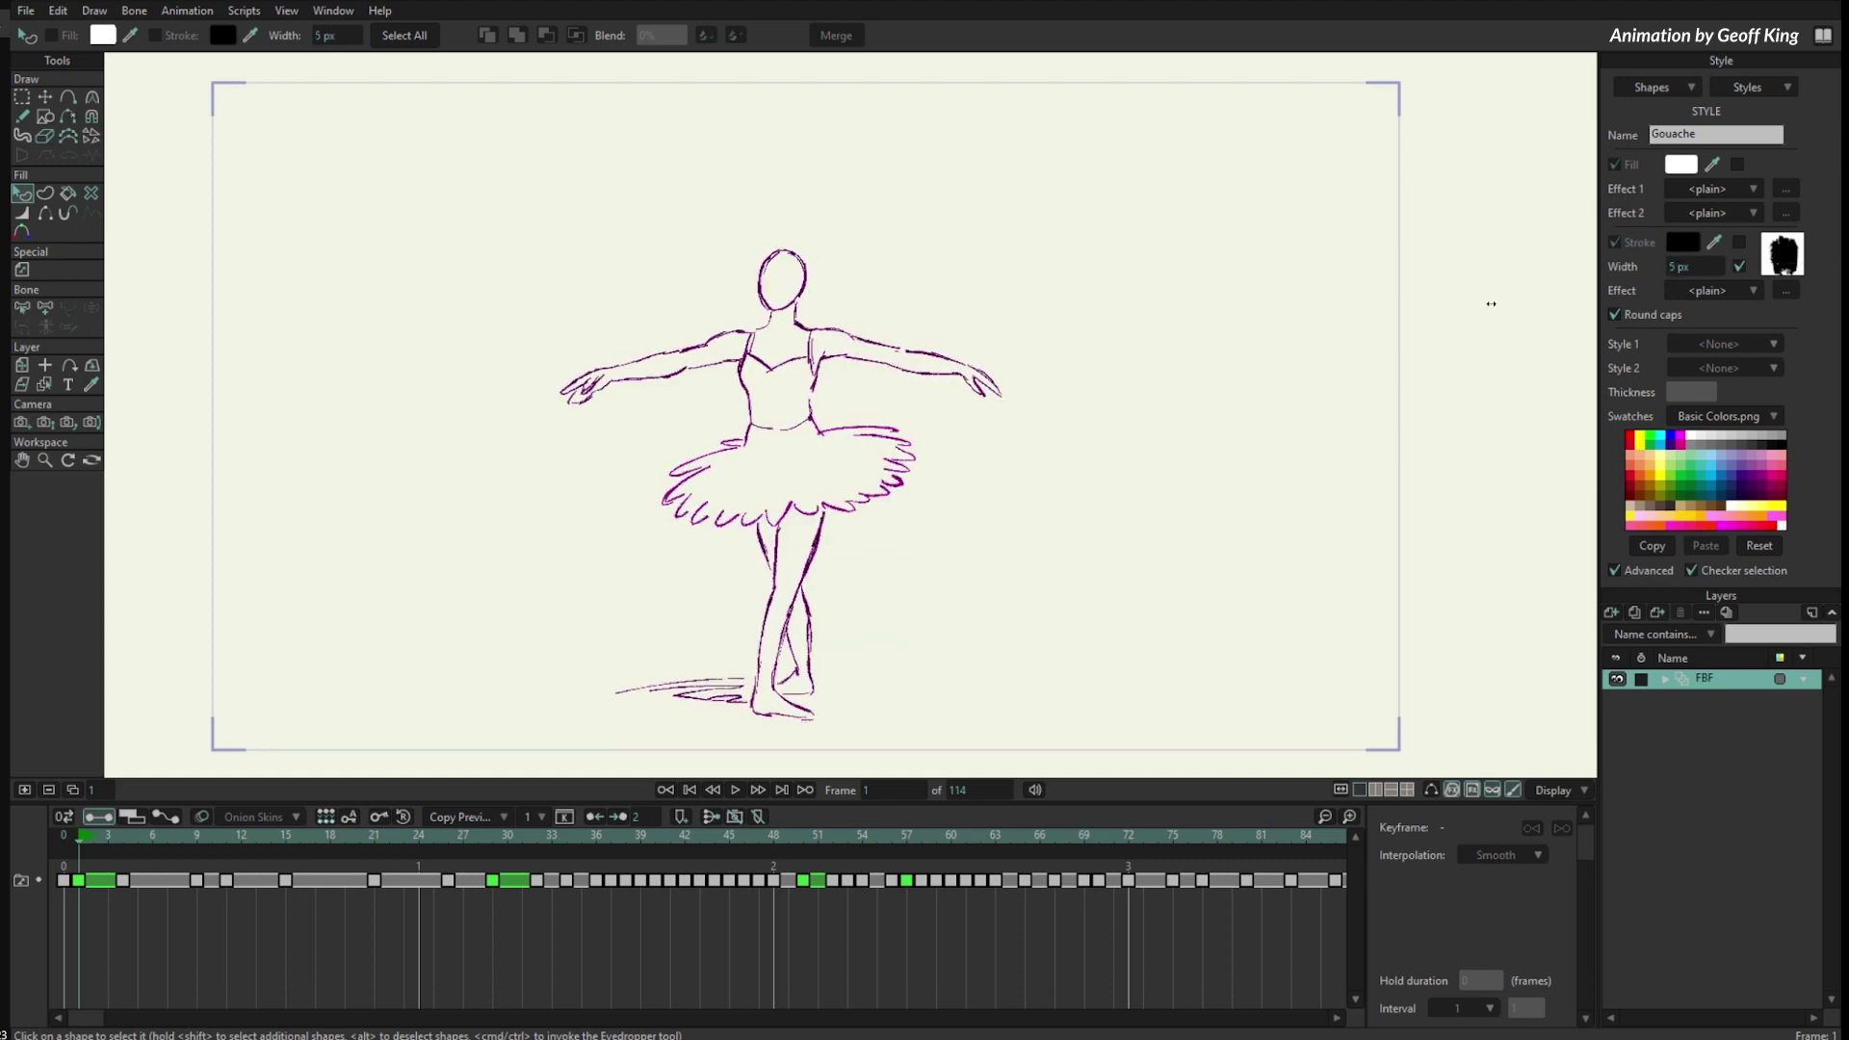
# Play and scrub the ballerina animation to review the 14 px strokes up close, and return to frame 0
pyautogui.press('space')
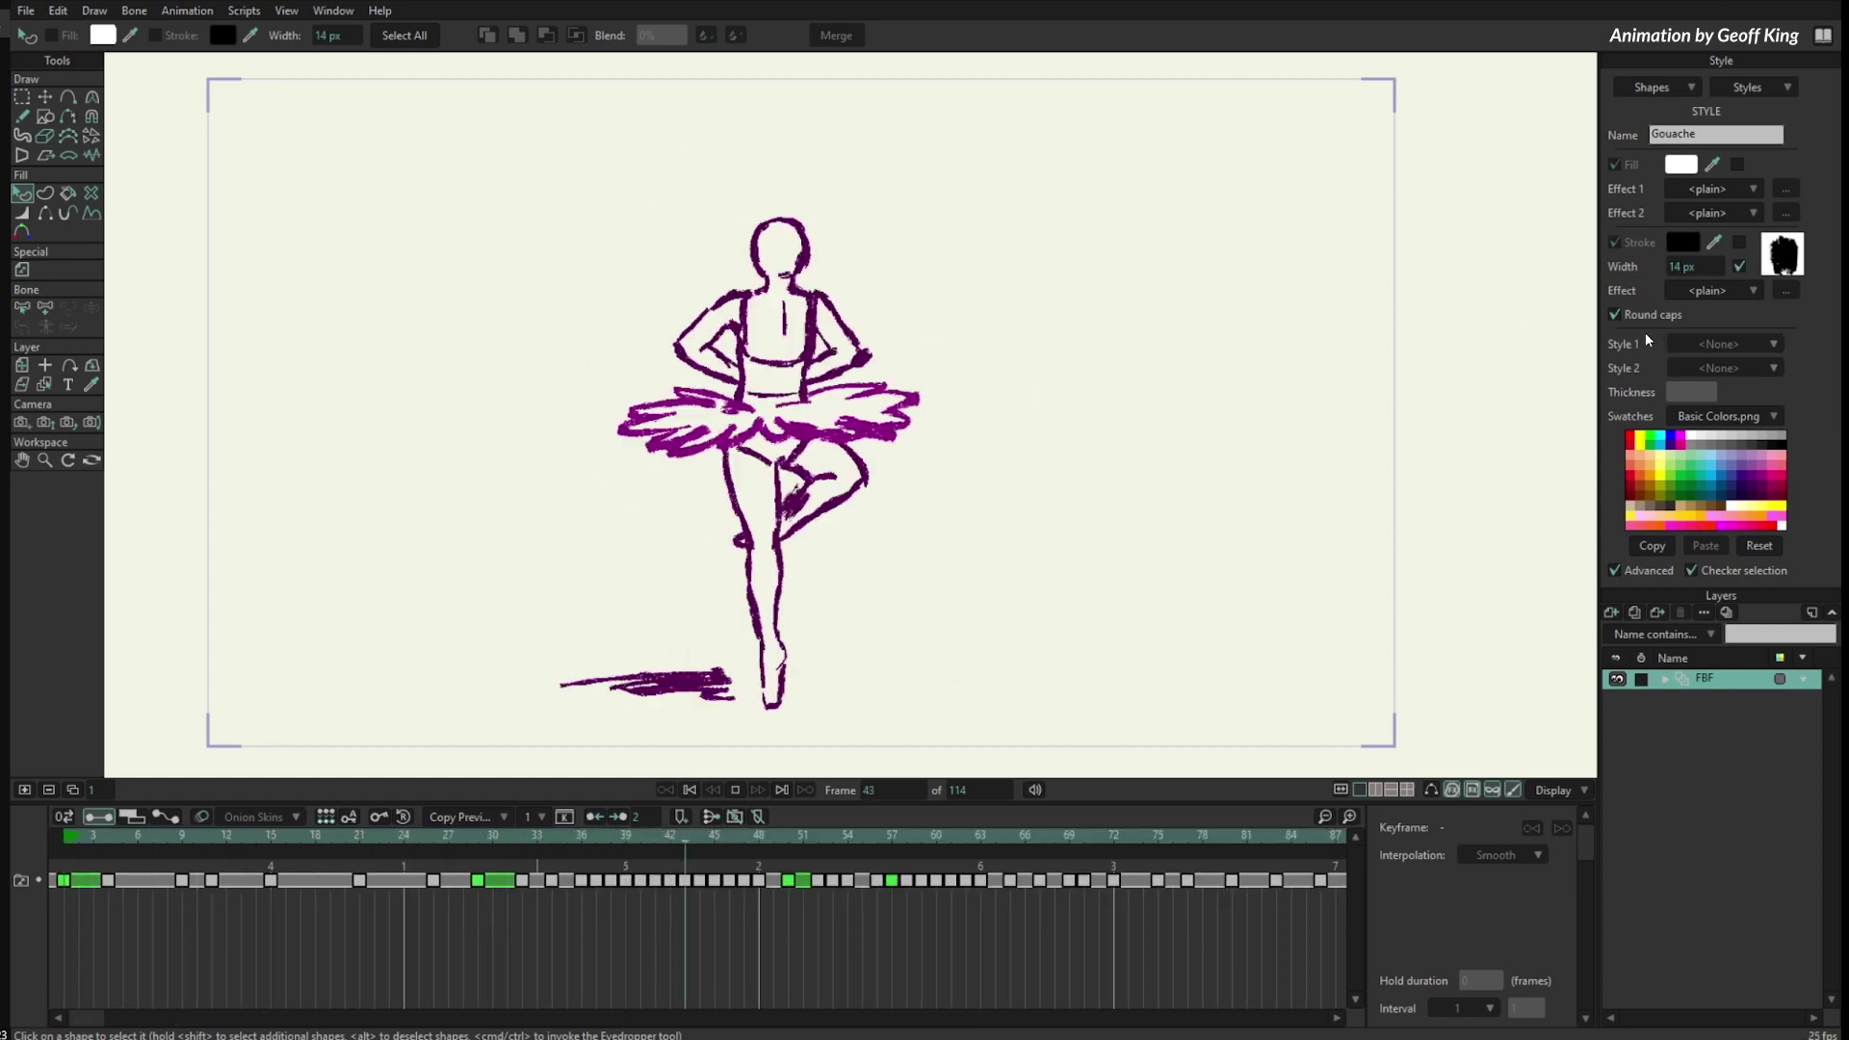
pyautogui.press('space')
pyautogui.moveTo(94, 834); pyautogui.dragTo(226, 857)
pyautogui.scroll(3, 816, 439)
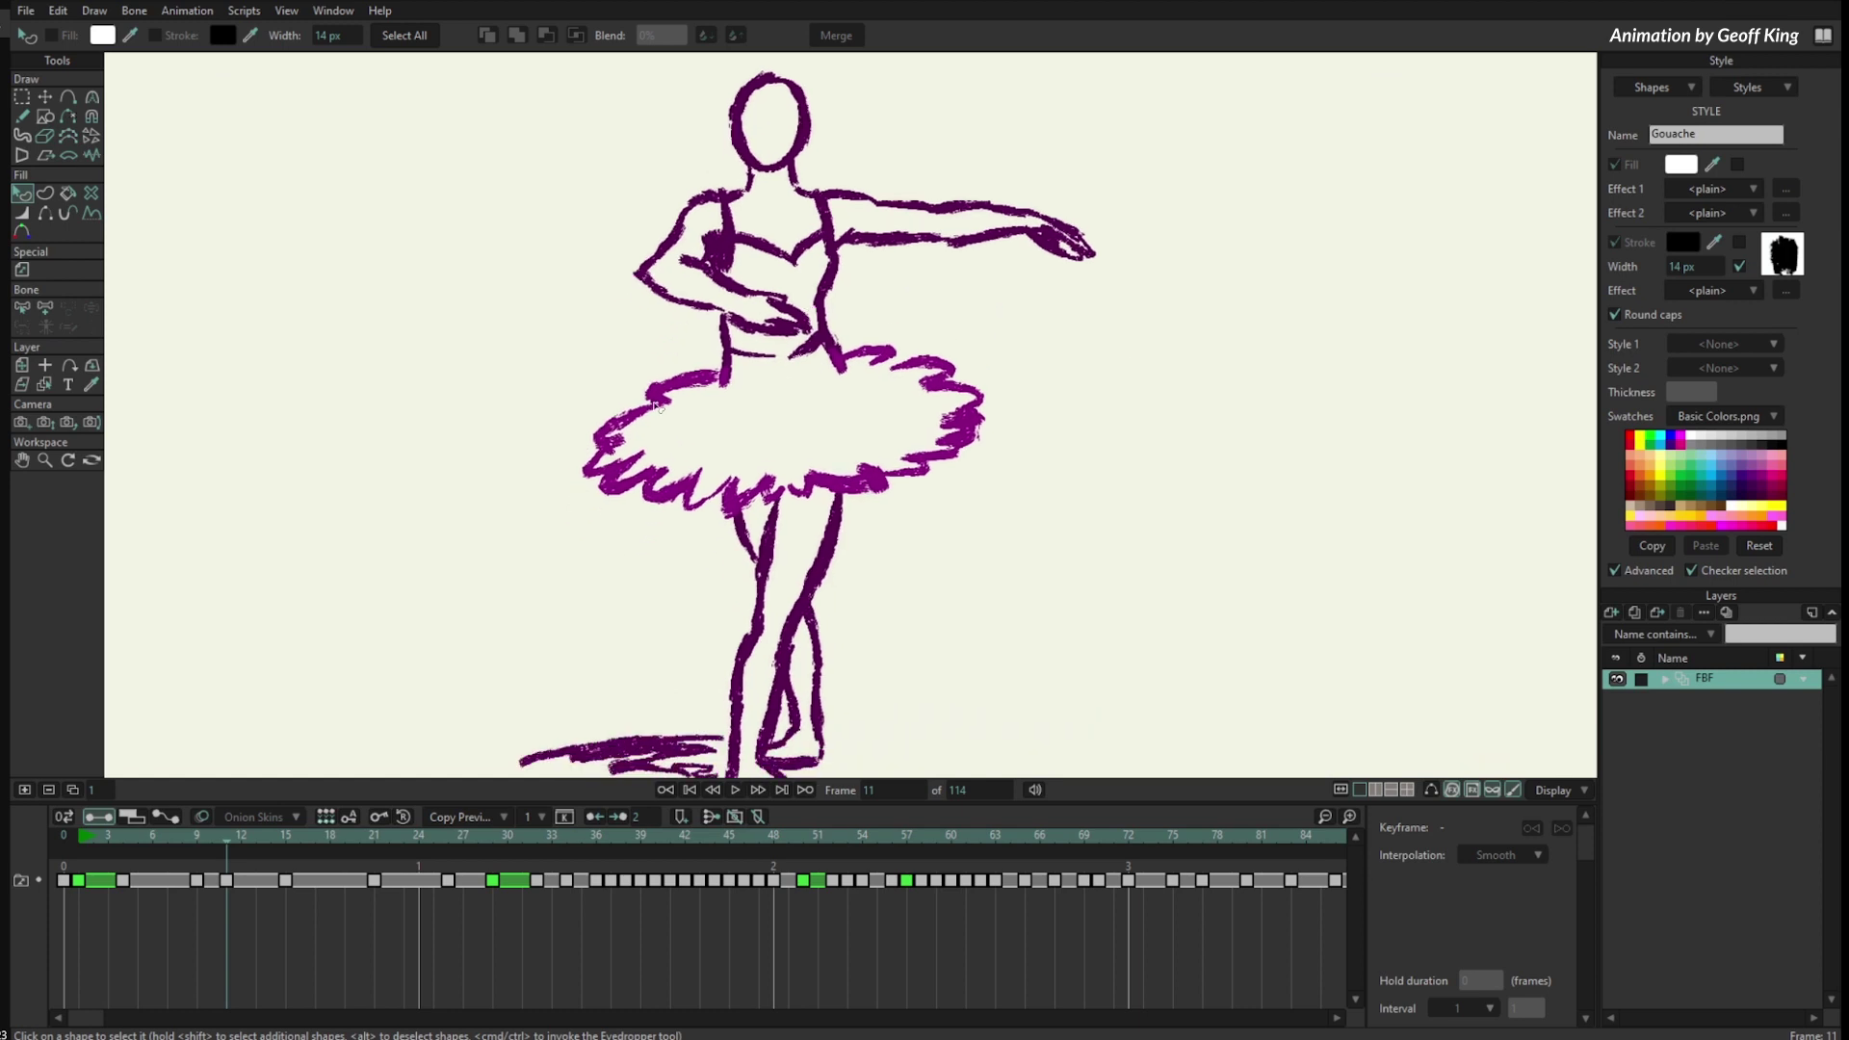
pyautogui.click(67, 841)
pyautogui.moveTo(65, 843)
pyautogui.mouseDown()
pyautogui.moveTo(153, 845)
pyautogui.moveTo(57, 866)
pyautogui.mouseUp()
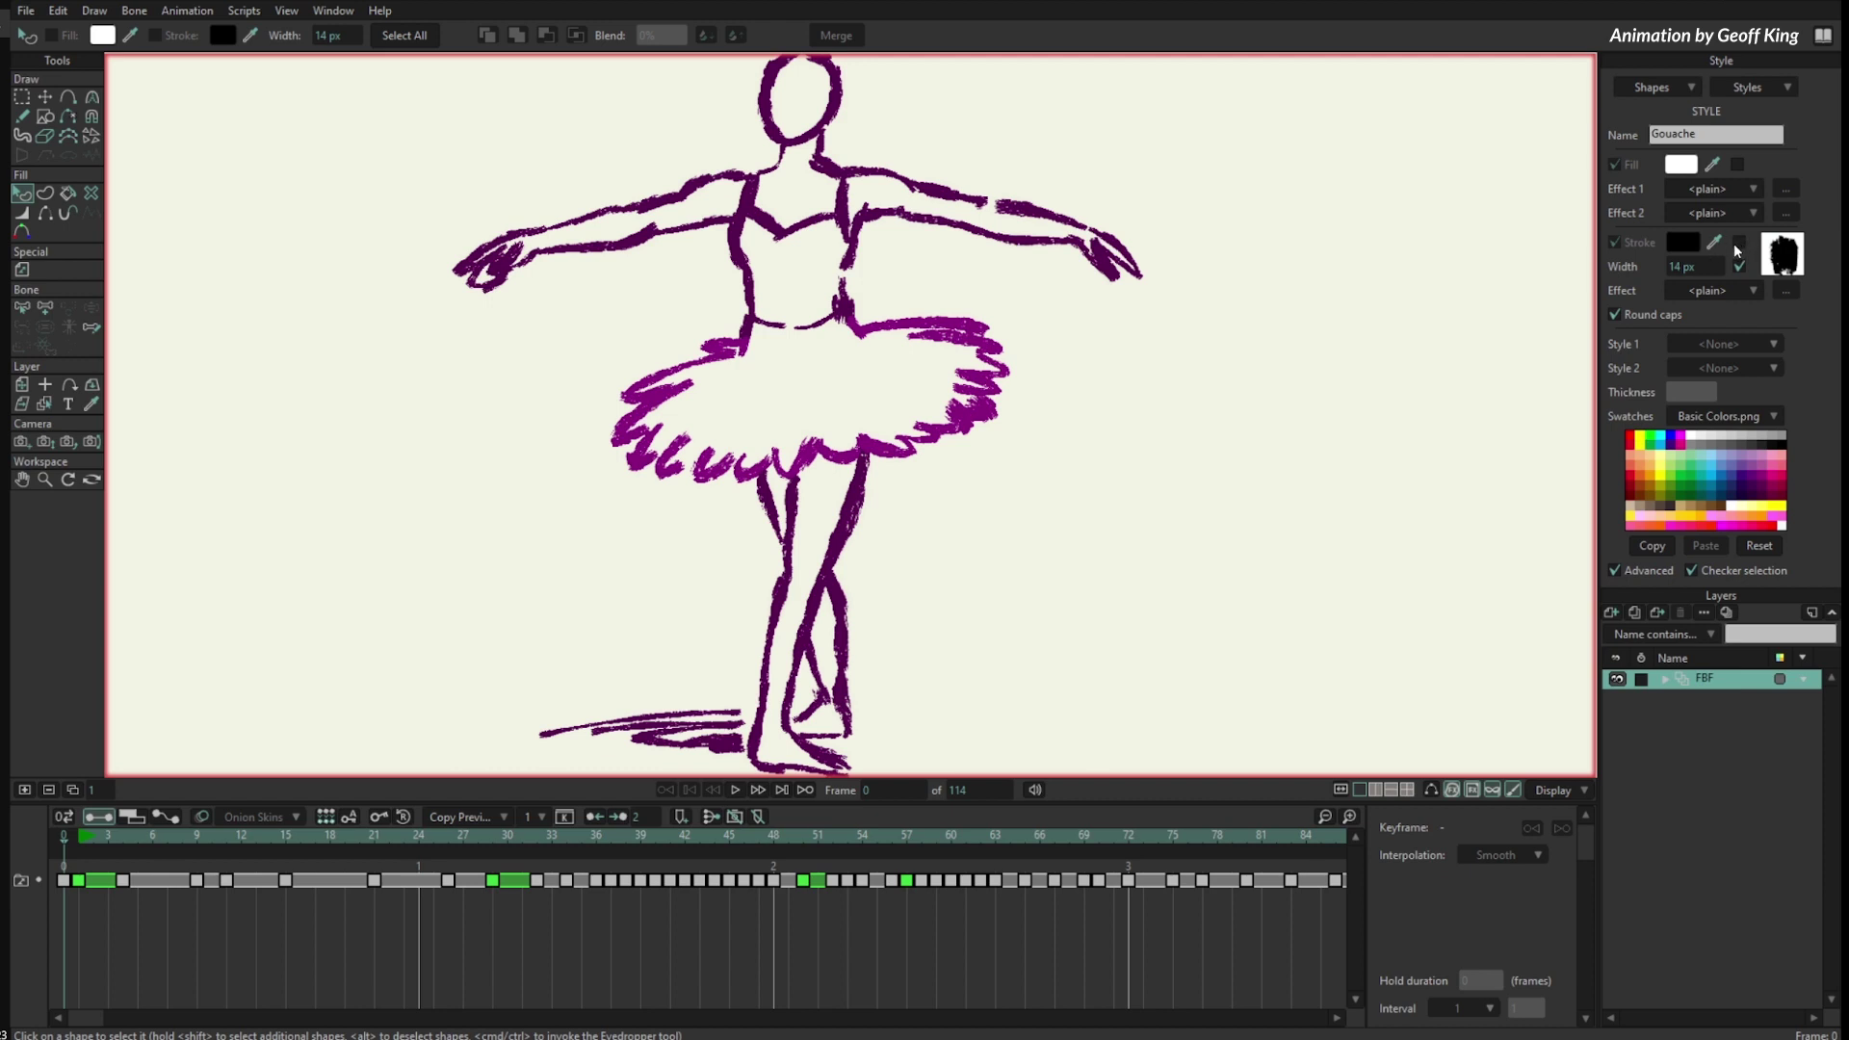
# Override the Gouache style's stroke colour with semi-transparent red FC1010 and play the ballerina animation
pyautogui.click(1739, 244)
pyautogui.click(1684, 242)
pyautogui.click(1280, 275)
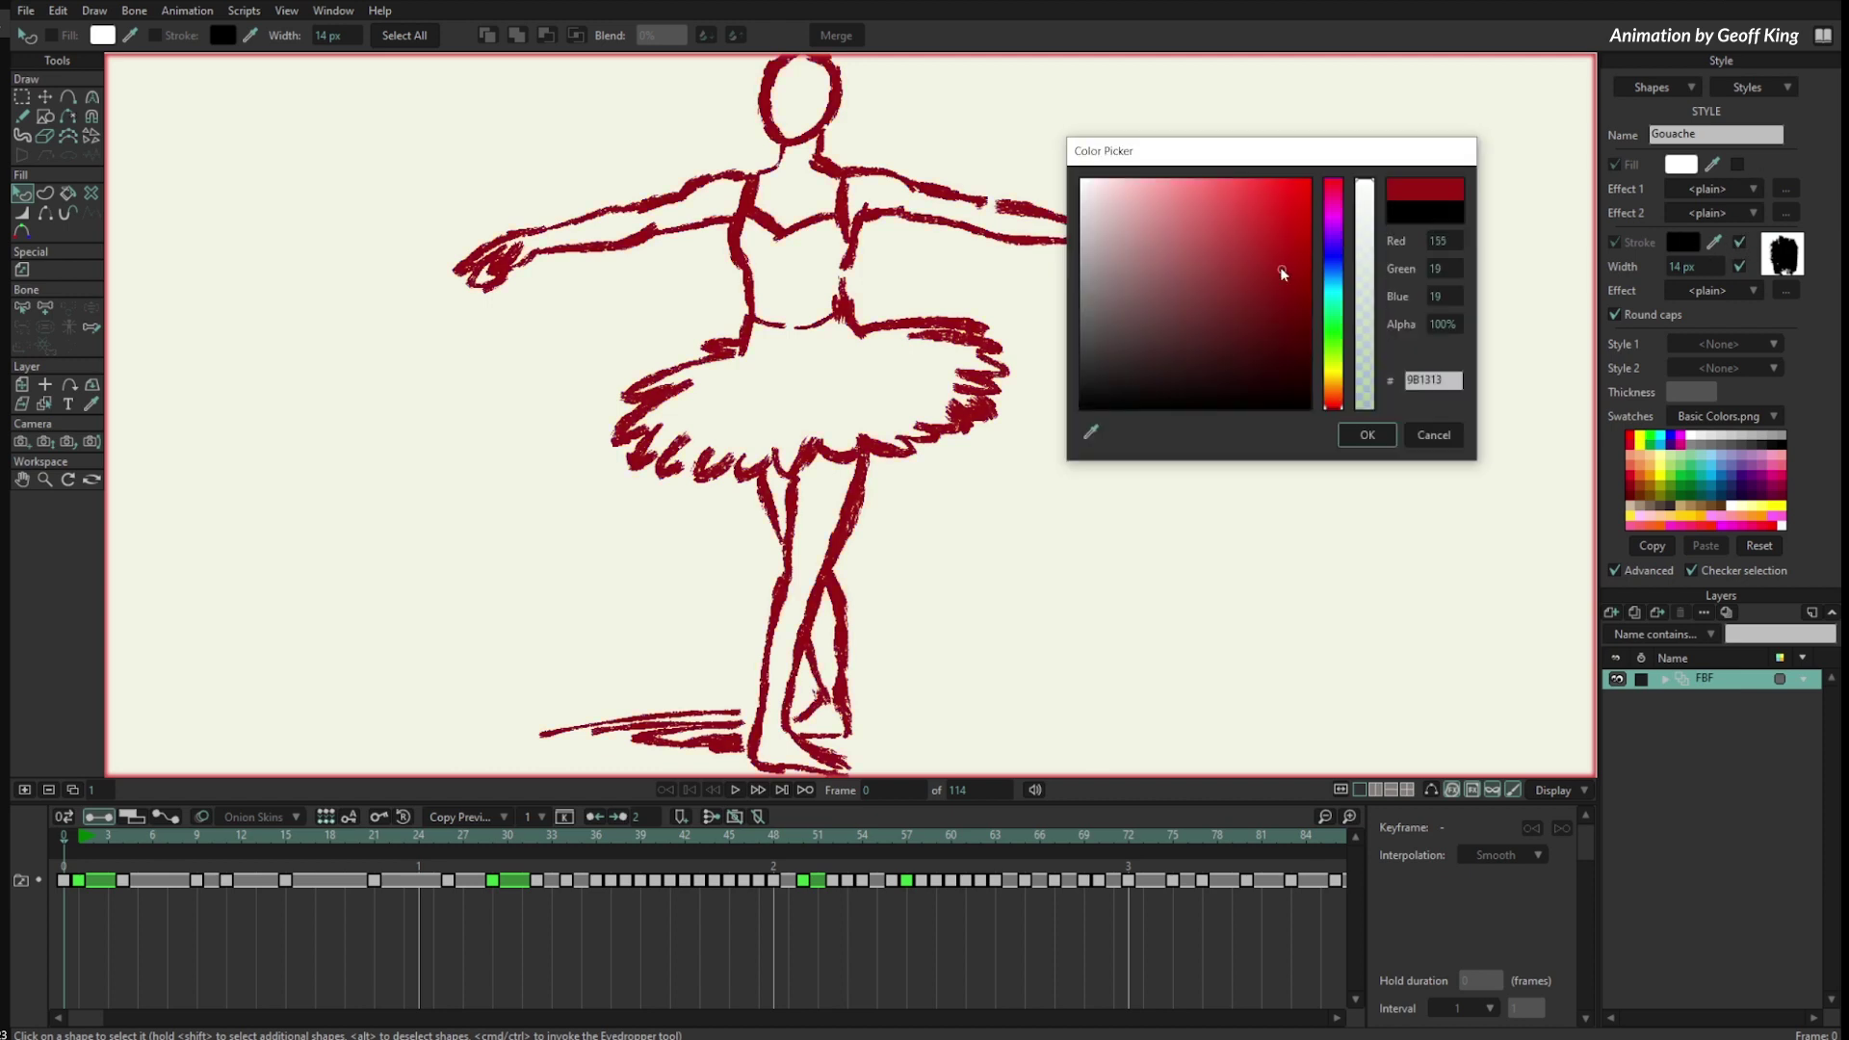
pyautogui.click(1280, 188)
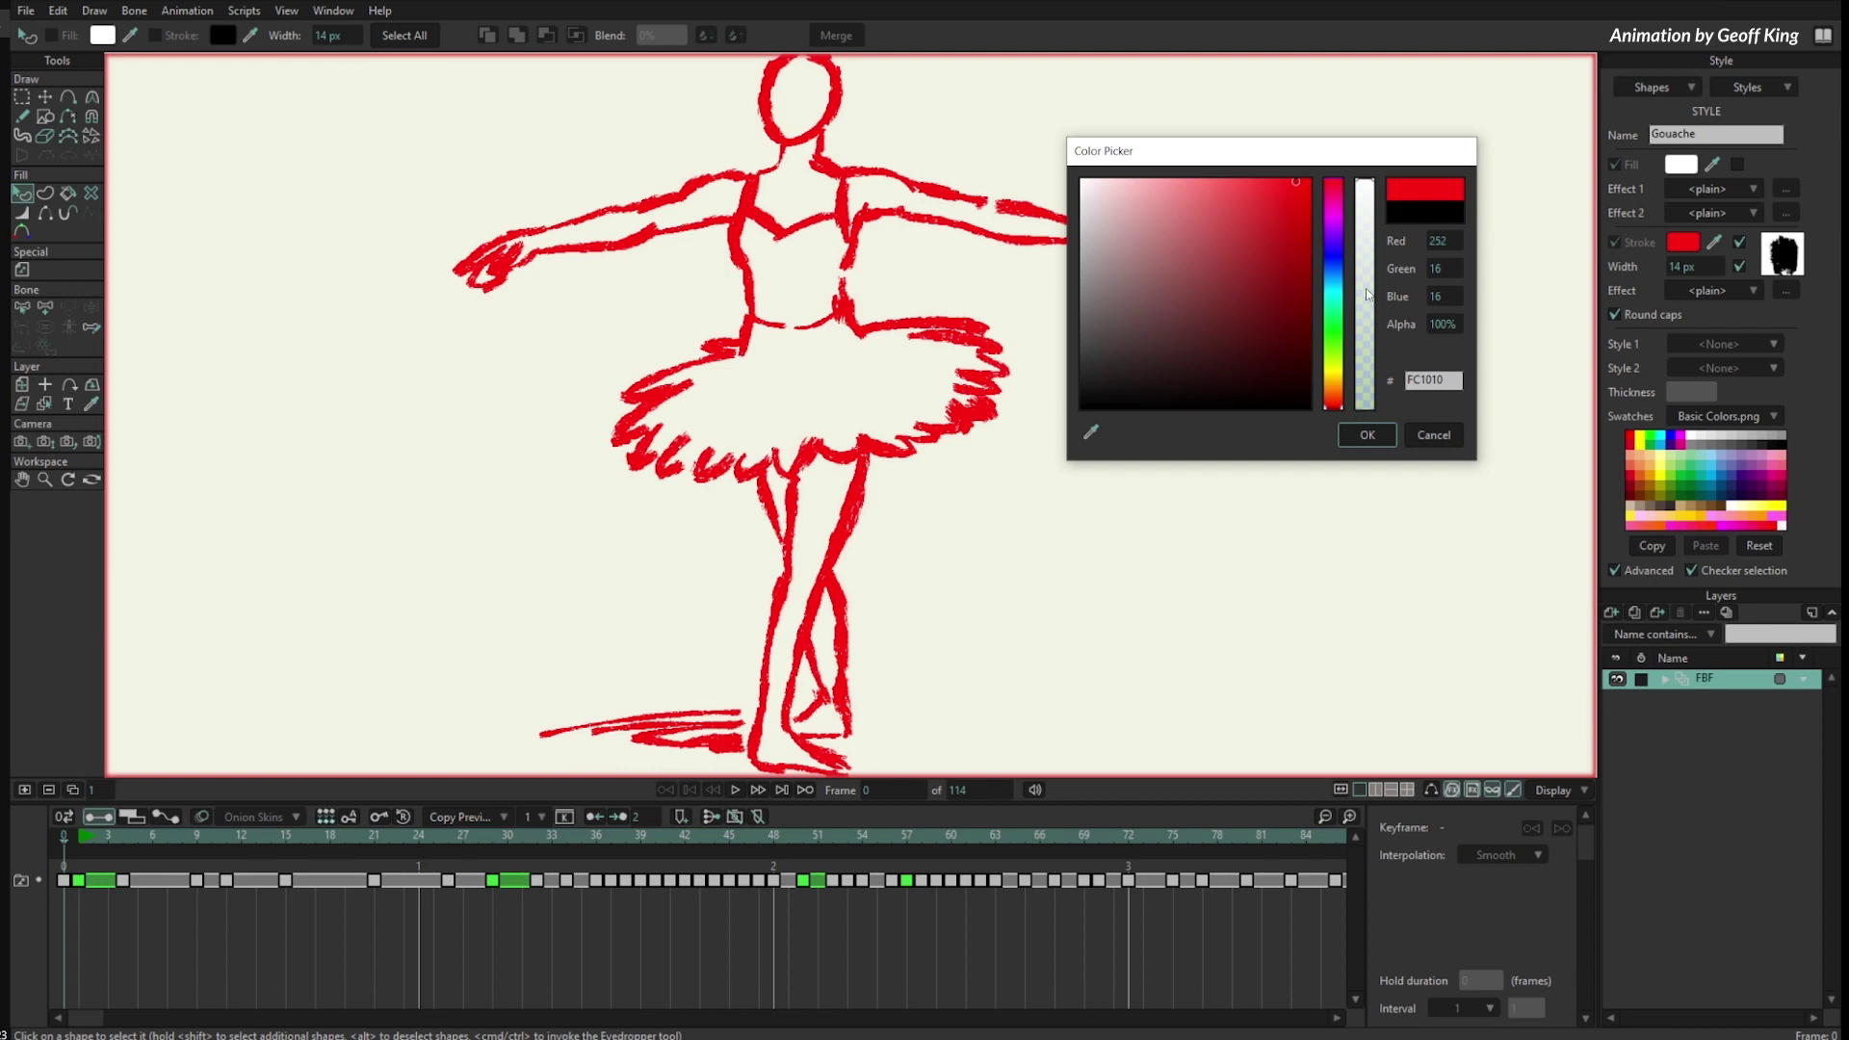
pyautogui.moveTo(1361, 217); pyautogui.dragTo(1358, 362)
pyautogui.click(1367, 434)
pyautogui.press('space')
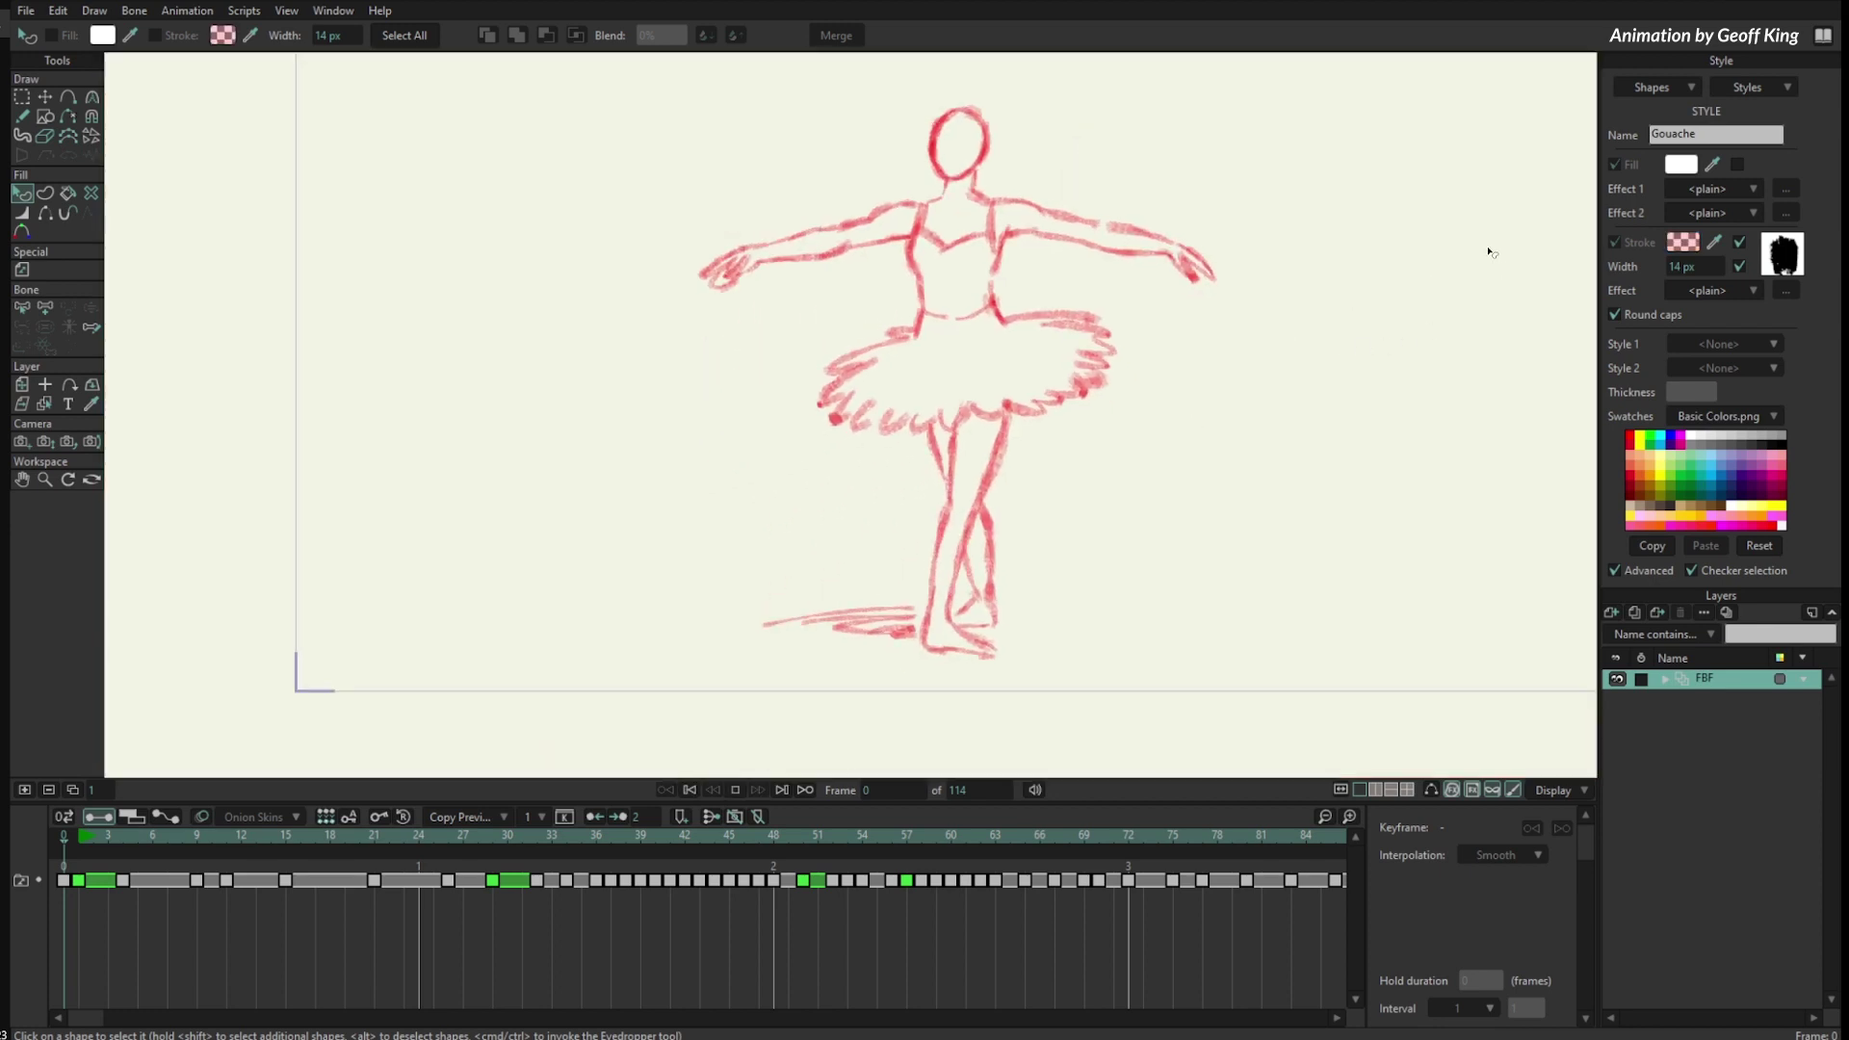